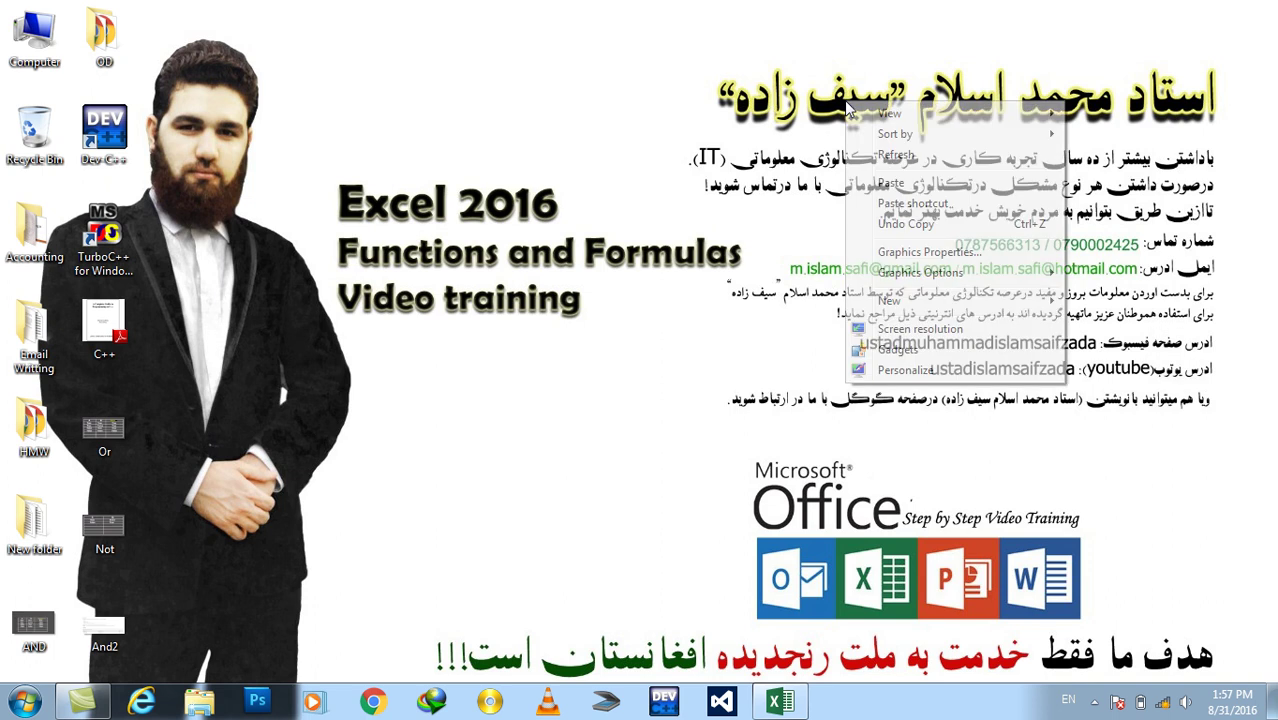
Refresh the desktop and bring the blank Book1 Excel workbook back to the front.
click(878, 164)
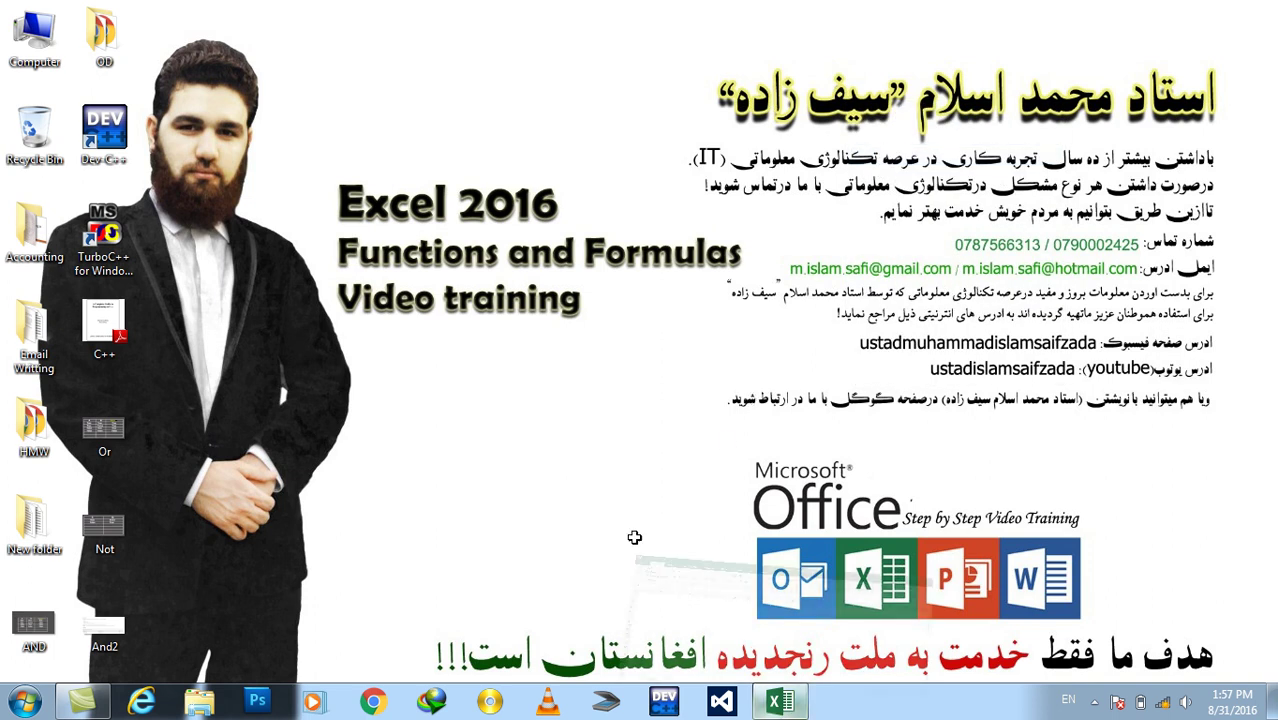
click(779, 701)
click(281, 310)
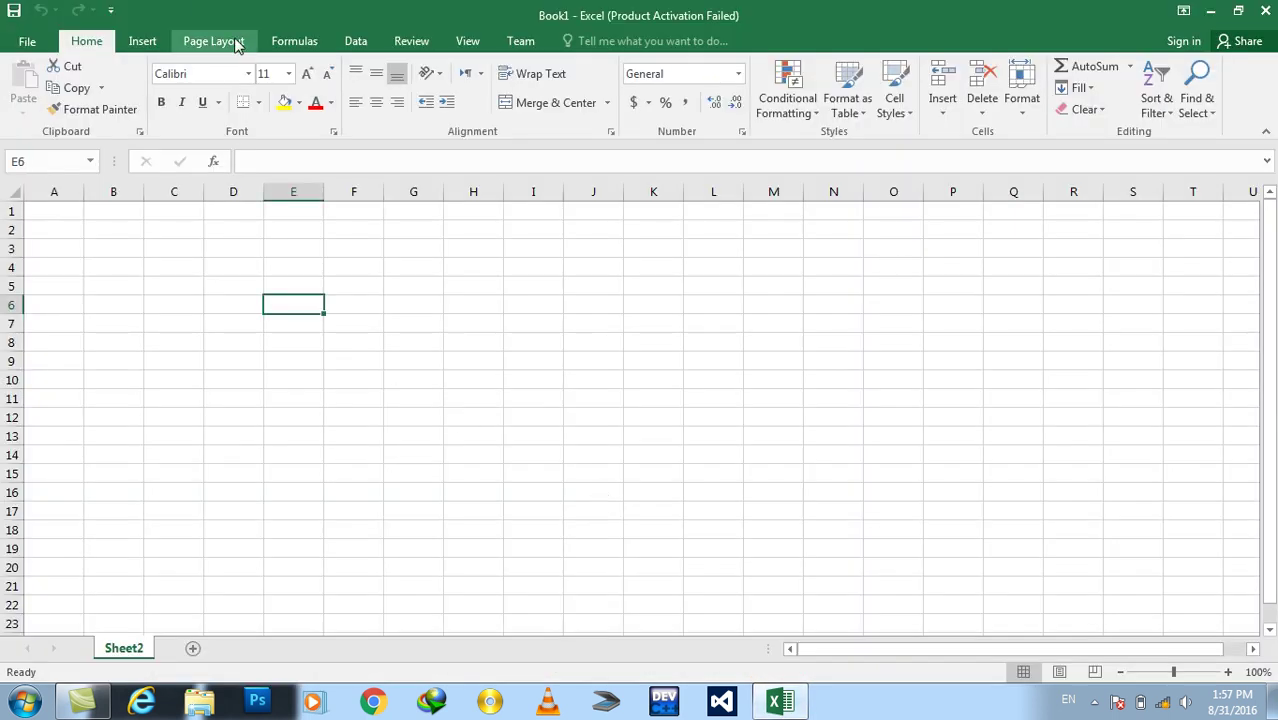
Preview the IF function in the Formulas ribbon's Logical function list, then close the list.
click(295, 44)
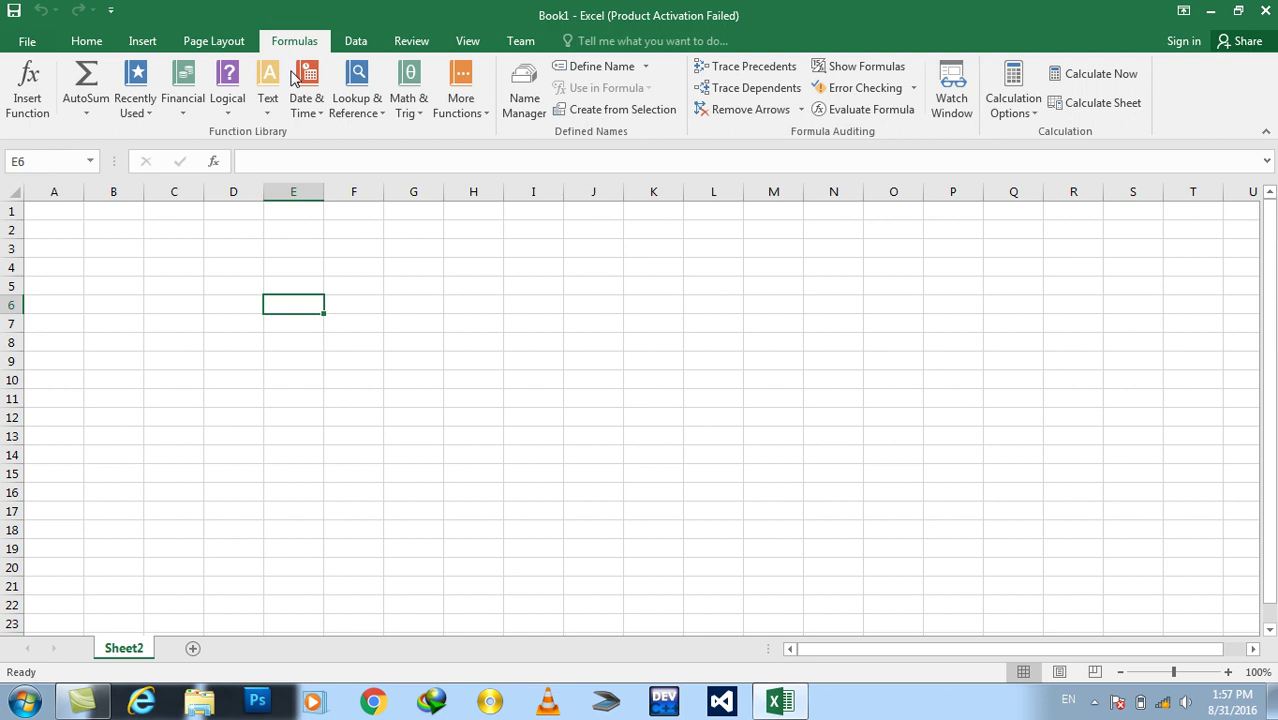
click(233, 112)
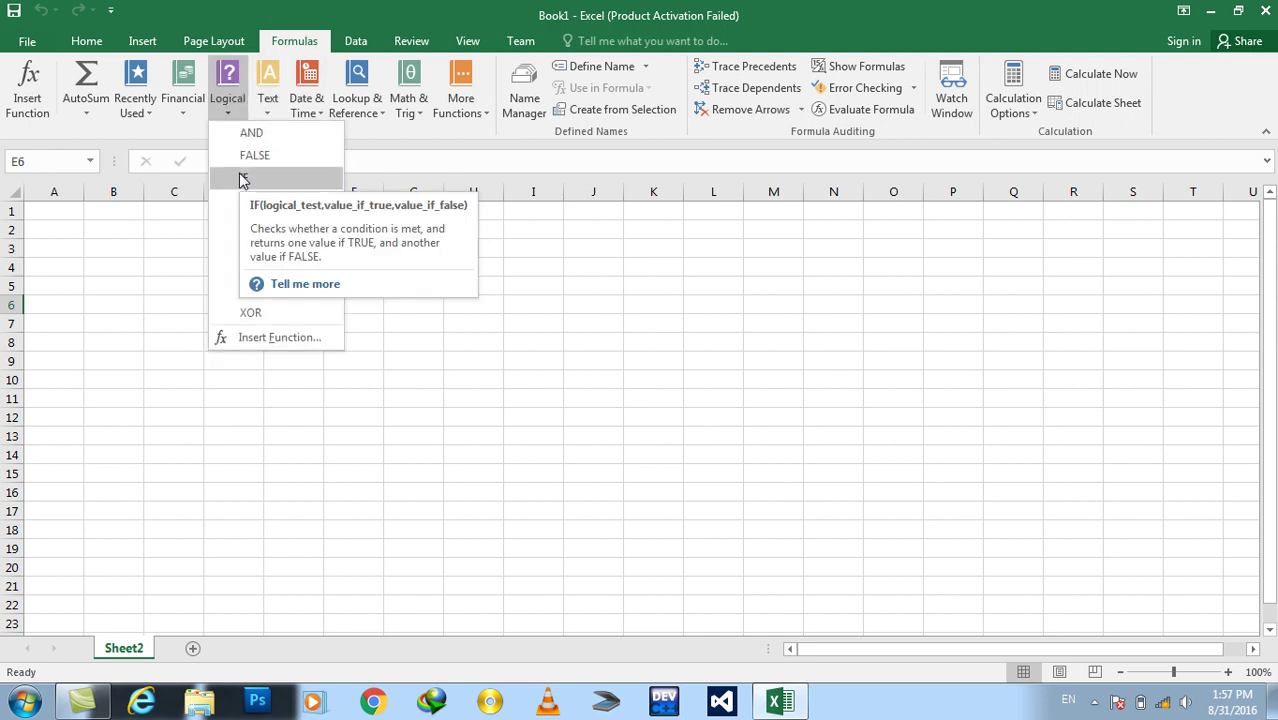
click(53, 212)
click(51, 209)
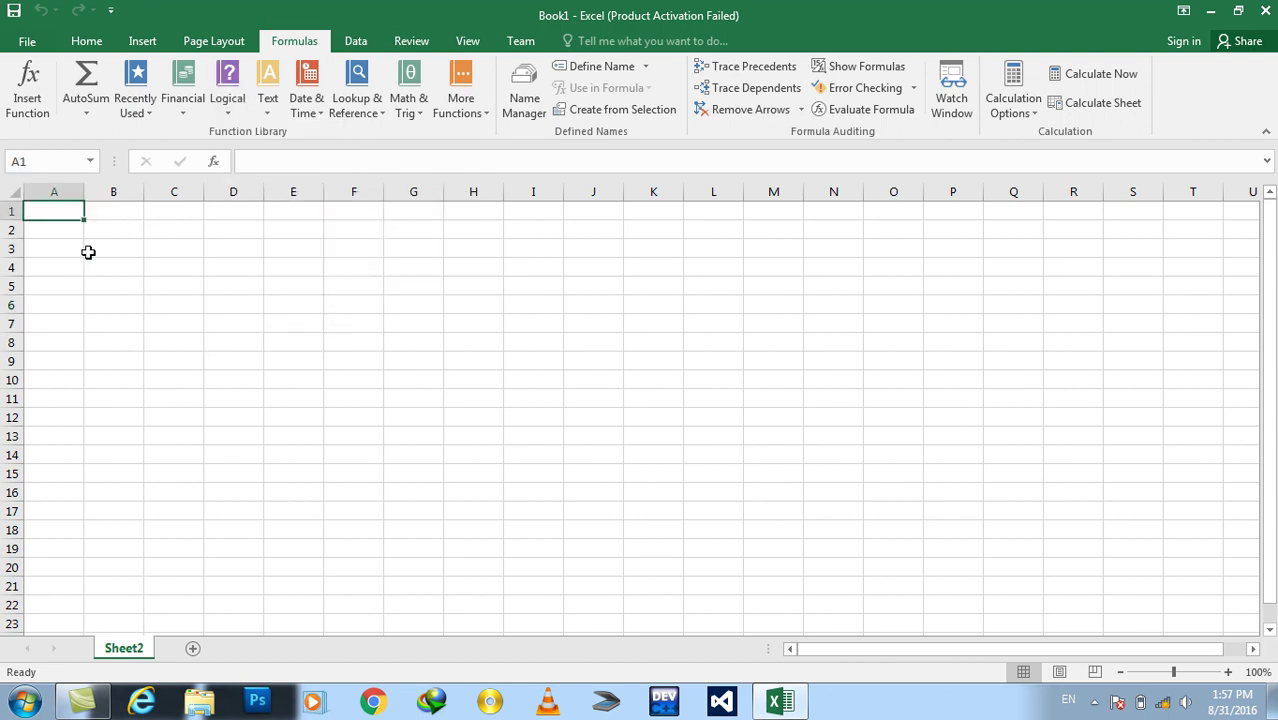
Merge and centre A1:E2 and enter the title '3 Yrs Marks'.
drag(57, 208, 285, 231)
click(86, 41)
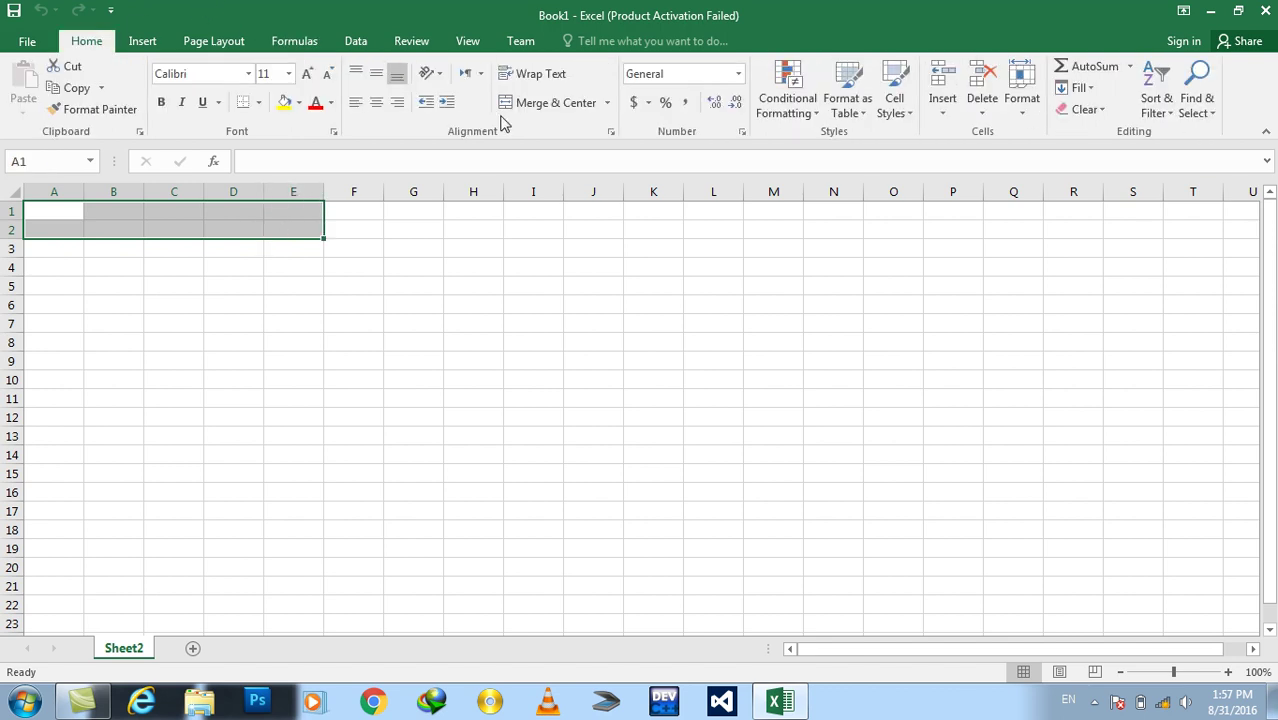
click(531, 110)
text(3 Yrs Marks)
key(Return)
Format the title at size 22, bold, with a top and thick bottom border, middle-aligned.
click(243, 191)
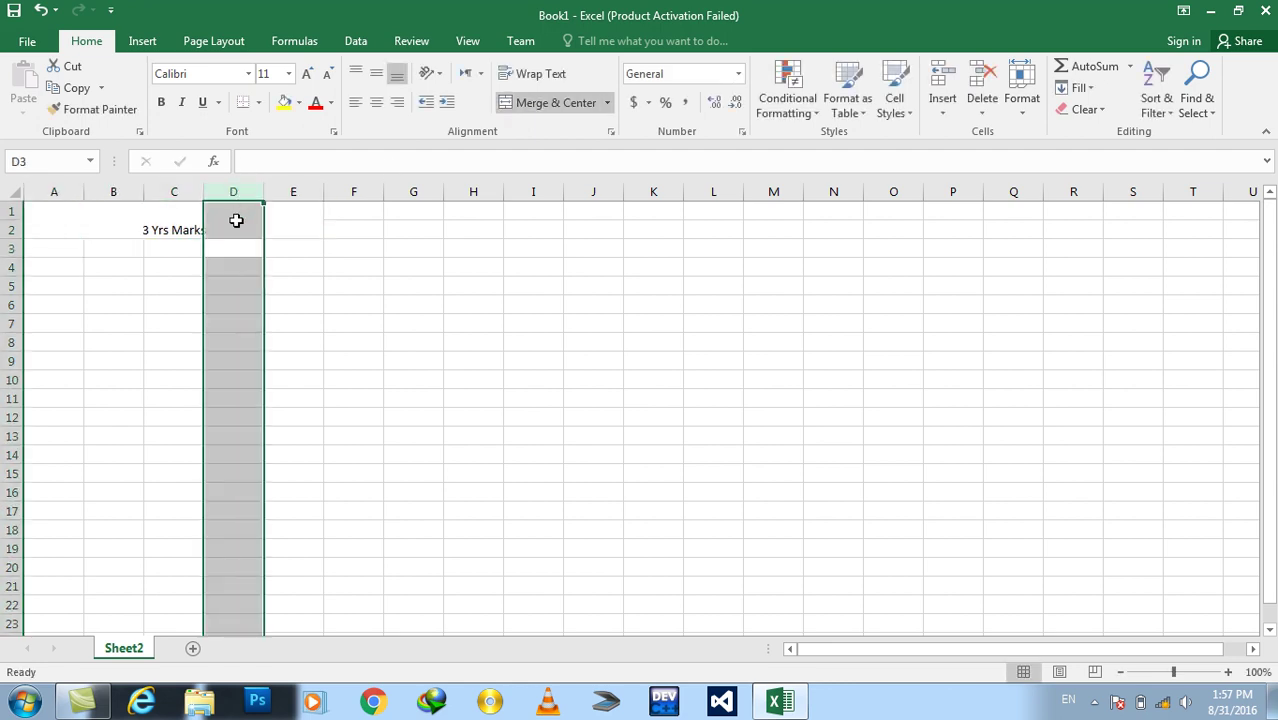
click(174, 222)
click(307, 75)
click(307, 75)
click(307, 75)
click(307, 75)
click(307, 75)
click(307, 75)
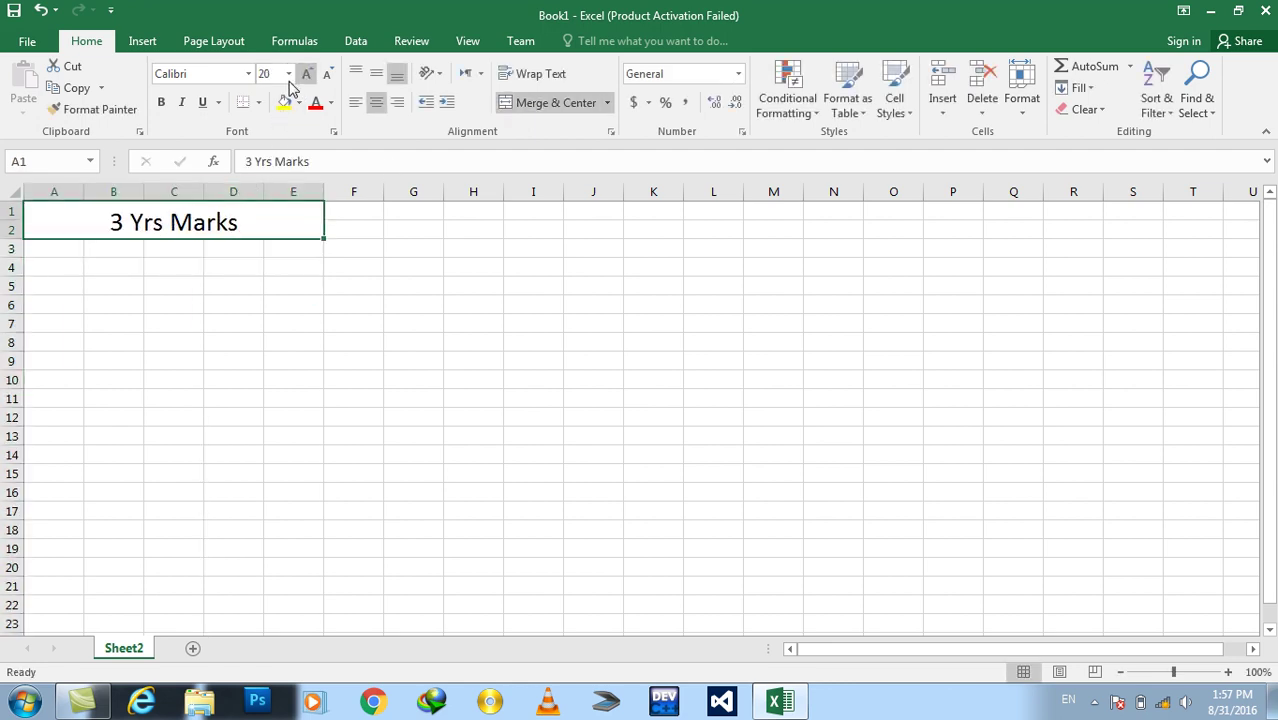
click(161, 102)
click(259, 103)
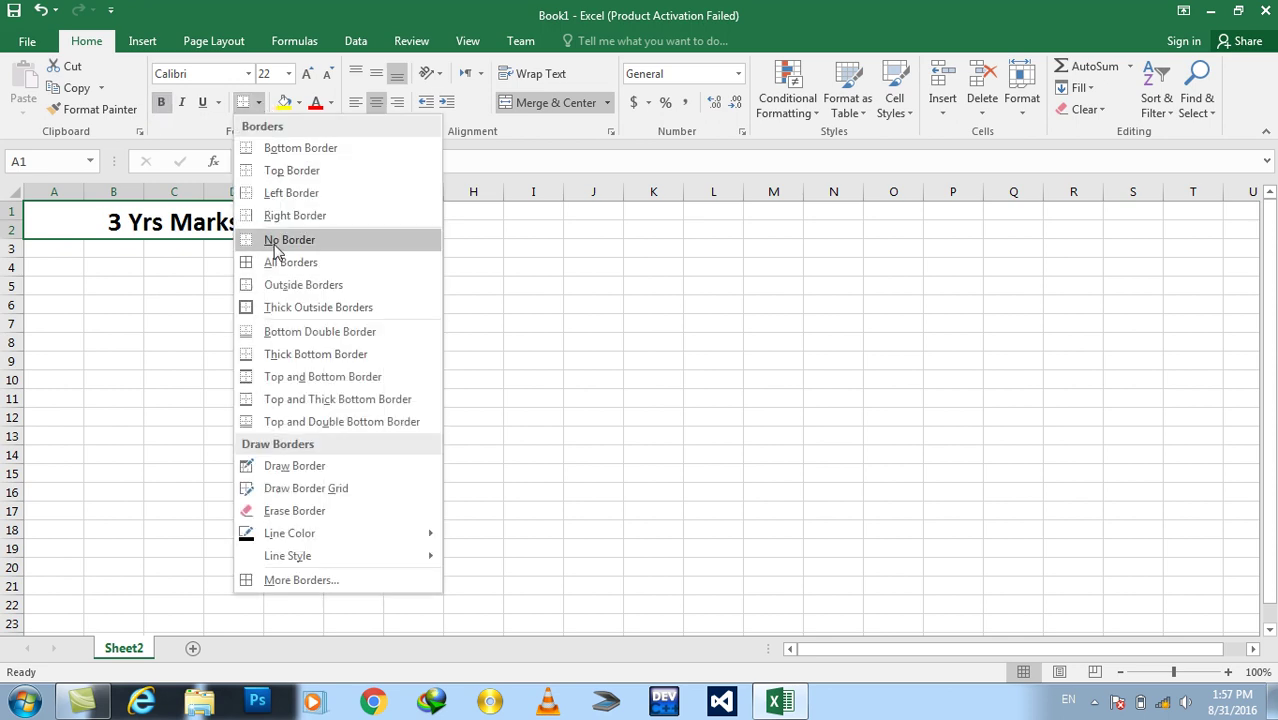
click(250, 399)
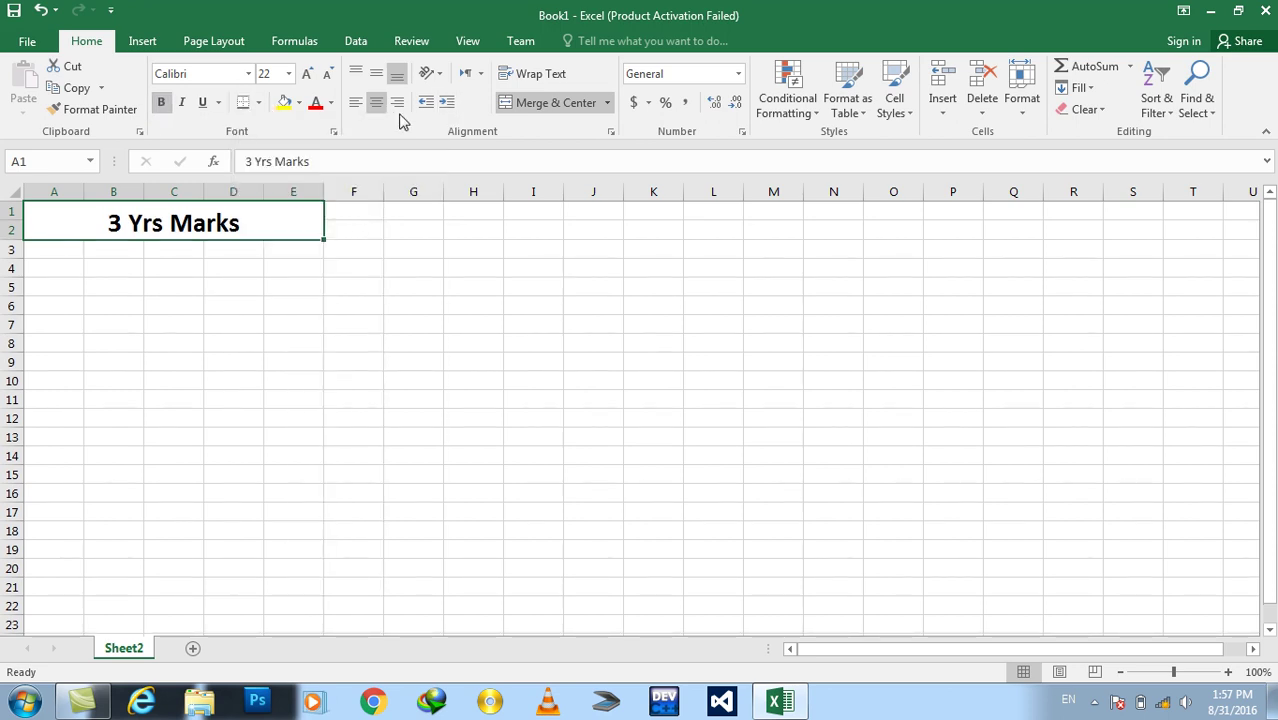
click(376, 73)
Enter the headings Sname, 10th, 11th and 12th in A3:D3.
click(59, 263)
click(54, 251)
text(Sname)
key(Tab)
text(Ma)
key(BackSpace)
key(BackSpace)
text(10th)
key(Tab)
text(12)
key(BackSpace)
text(1th)
key(Tab)
text(12th)
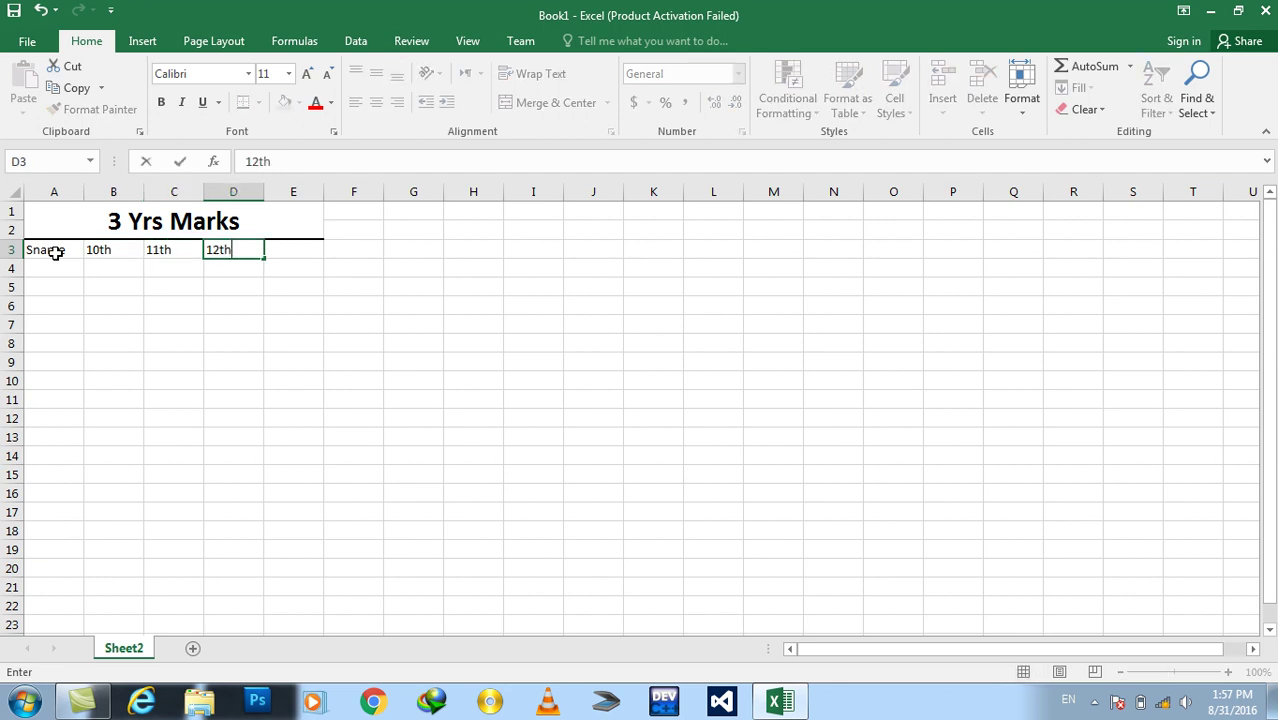
key(Tab)
key(Tab)
Add a bold 'Result' heading in E3.
key(shift+Tab)
text(R)
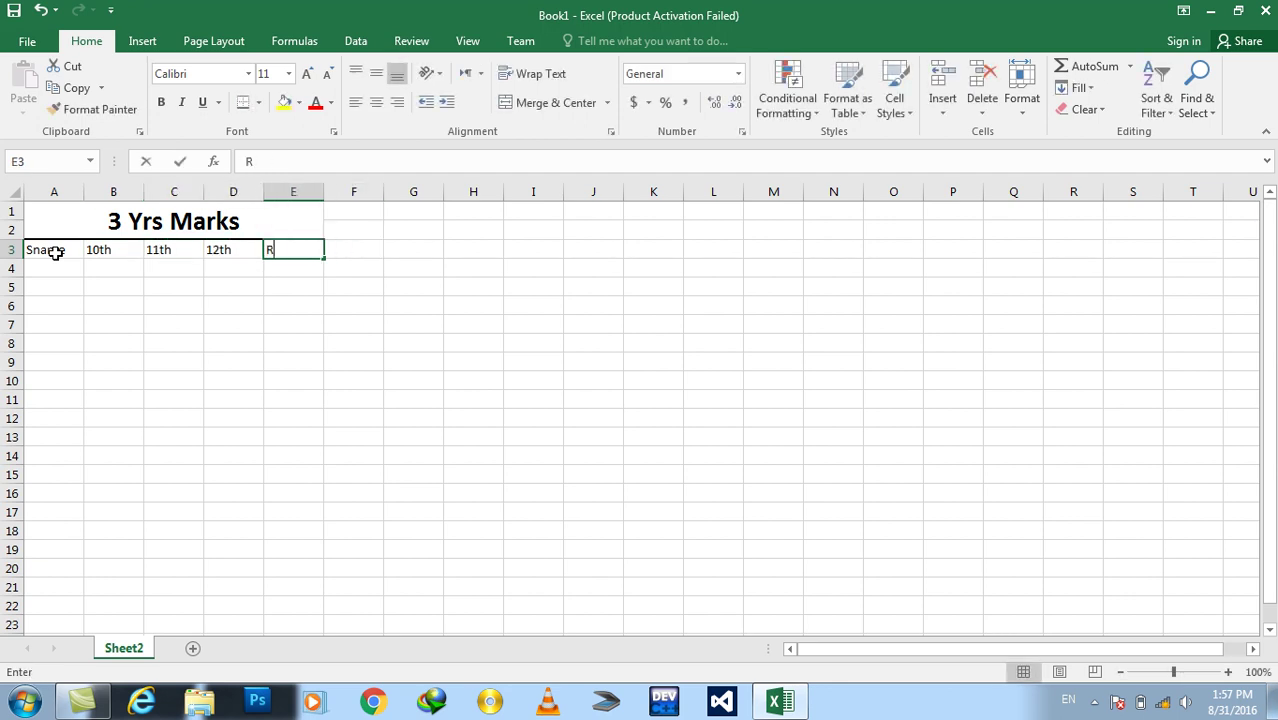
text(esult)
key(Return)
key(Up)
key(ctrl+b)
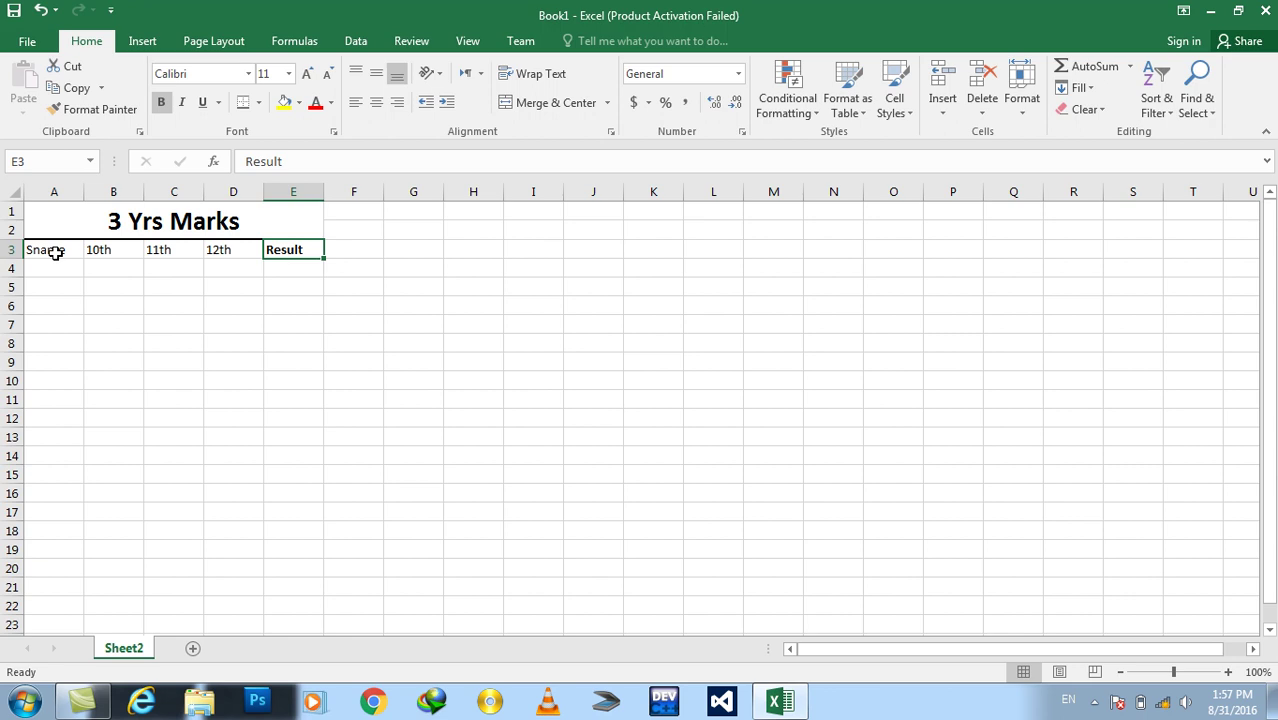
key(Left)
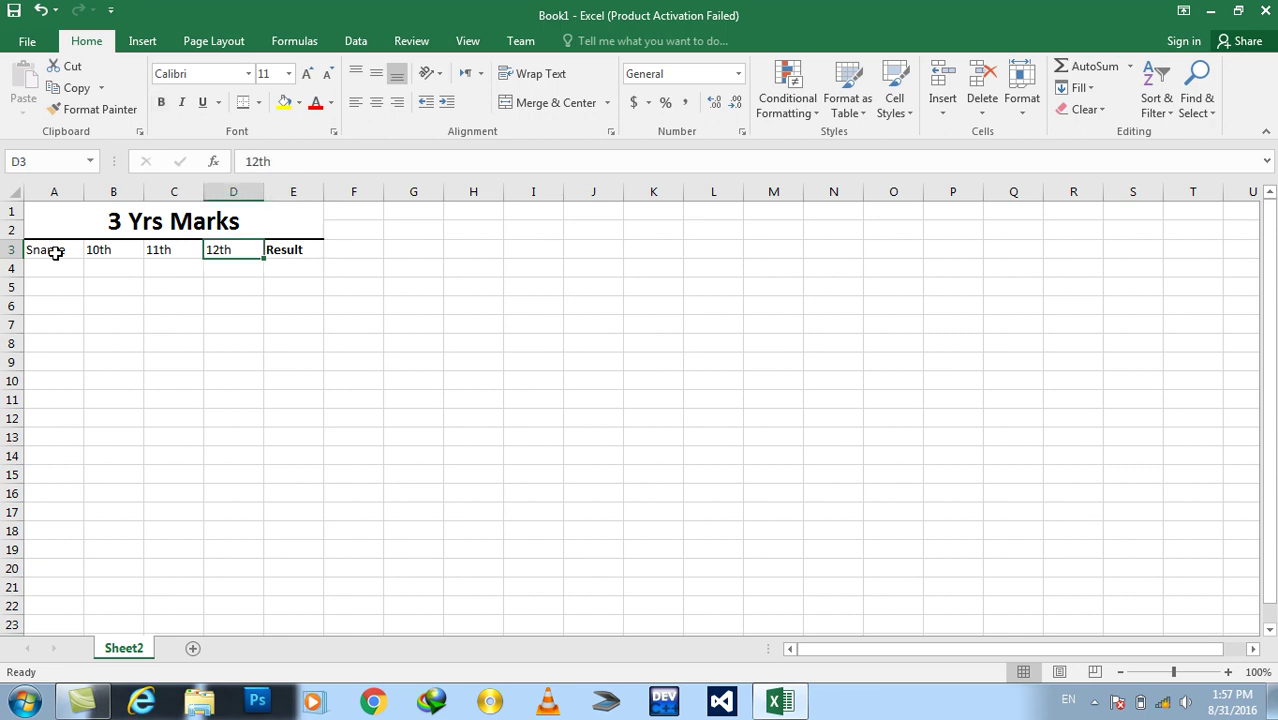
key(Left)
key(Left)
key(Left)
Enter the student names Islam, khan, Jan and Salam in A4:A7.
key(Down)
text(Islam)
key(Return)
text(khan)
key(Return)
text(Jan)
key(Return)
text(Salam)
key(Right)
Enter the 10th-year marks 90, 80, 70, 77 in B4:B7.
key(Up)
key(Up)
key(Up)
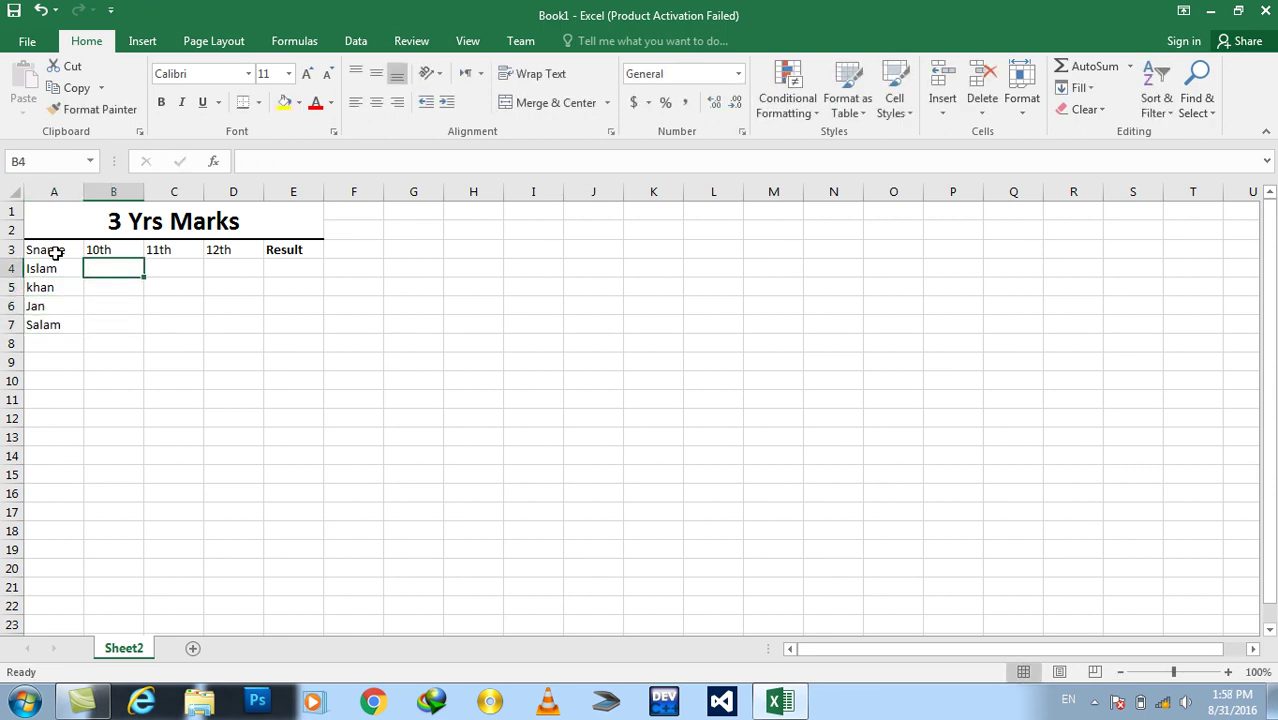
text(90)
key(Return)
text(80)
key(Return)
text(70)
key(Return)
text(77)
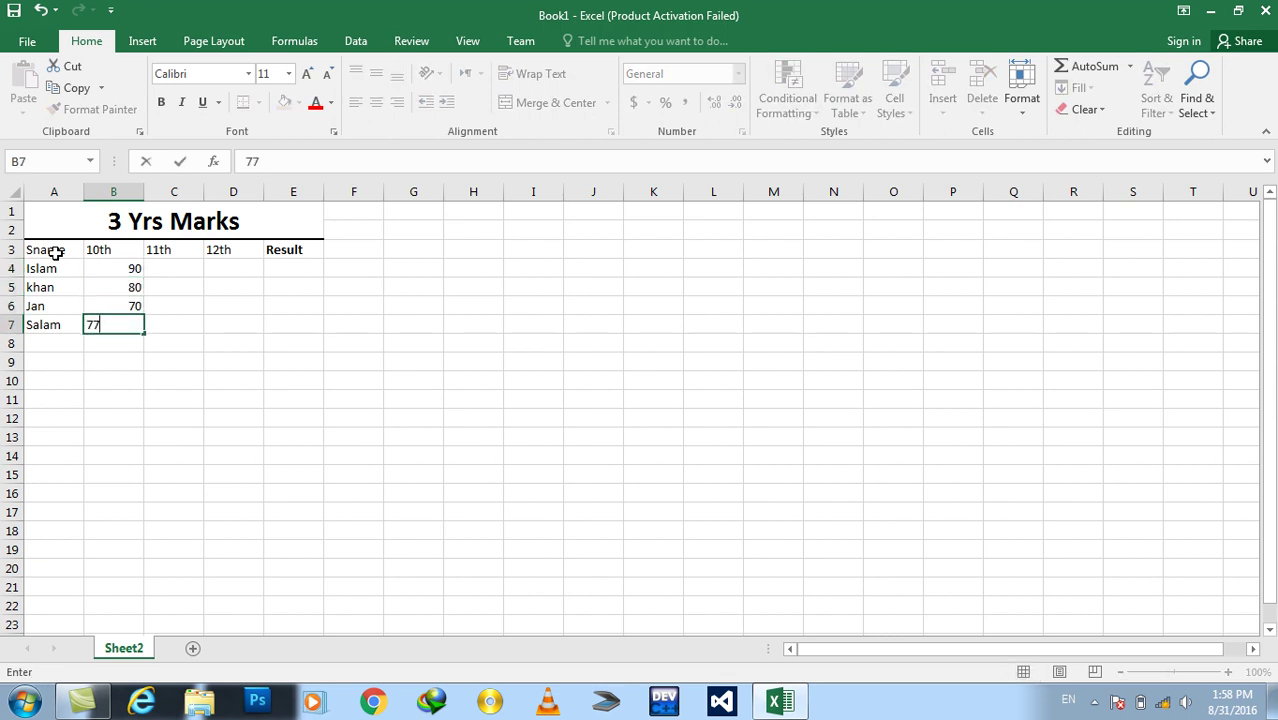
key(Tab)
Enter the 11th-year marks 100, 90, 70, 80 in C4:C7.
key(Up)
key(Up)
key(Up)
text(1000)
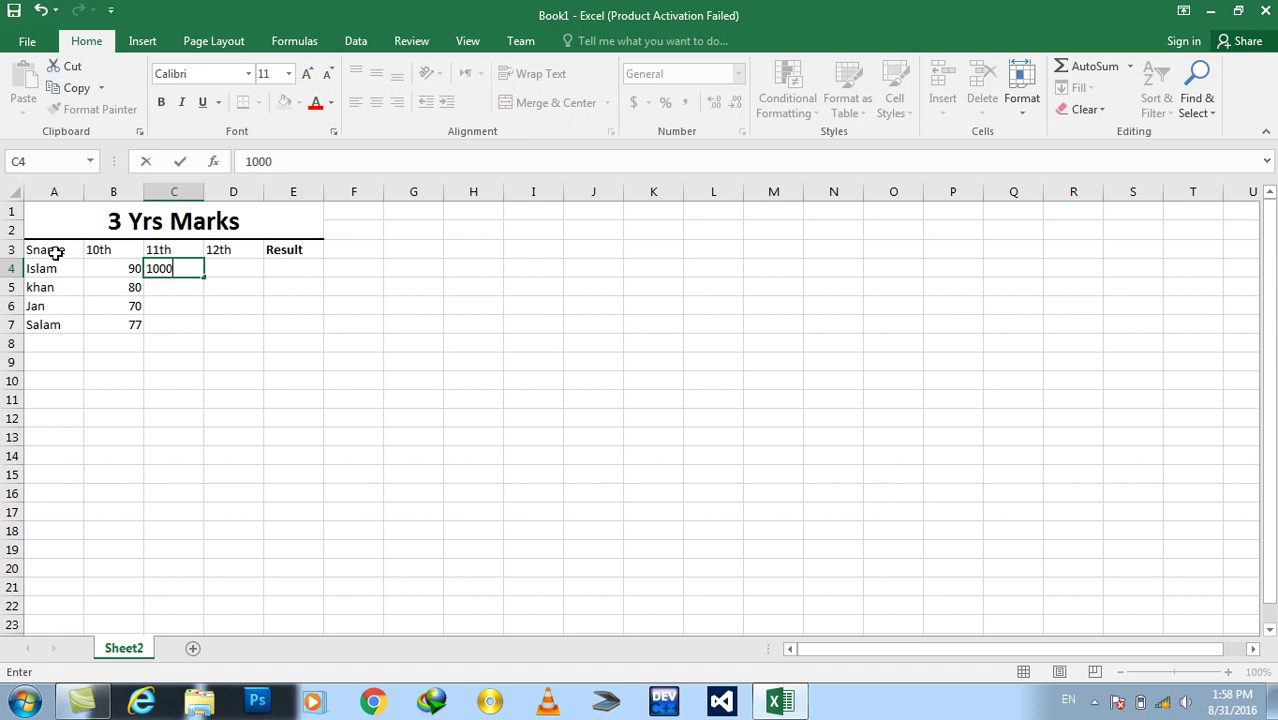
key(BackSpace)
key(Return)
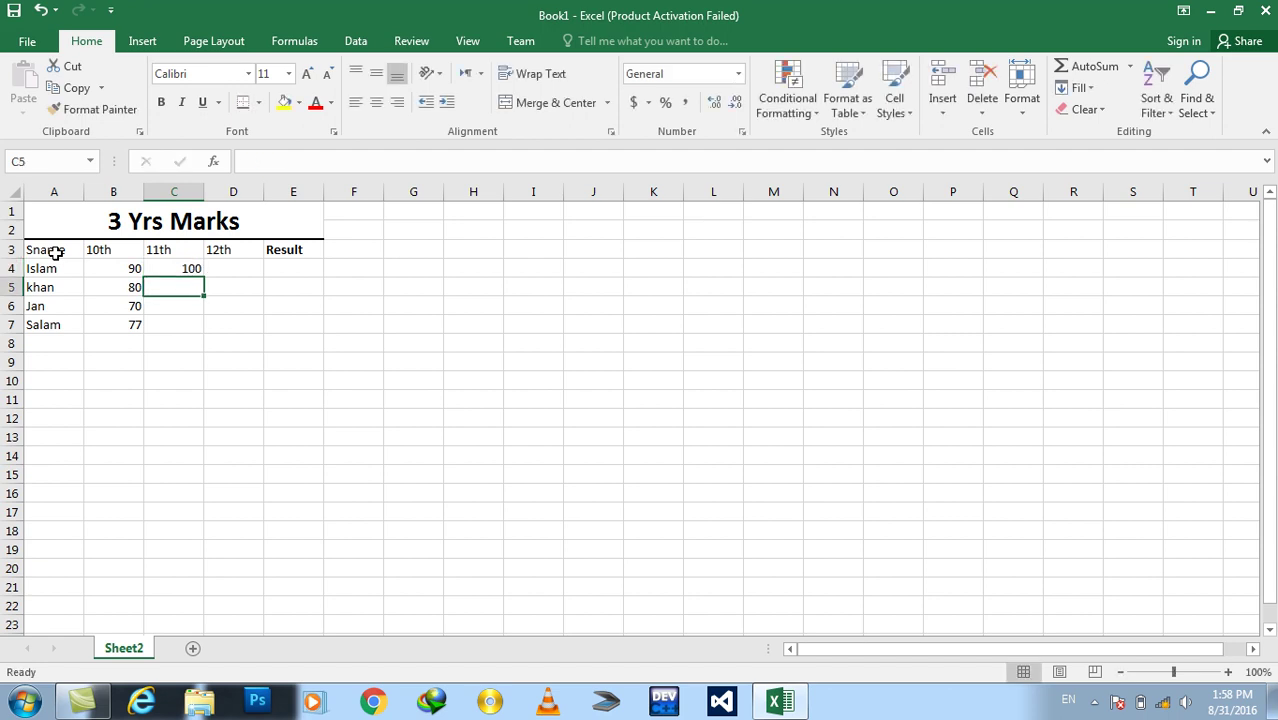
text(90)
key(Return)
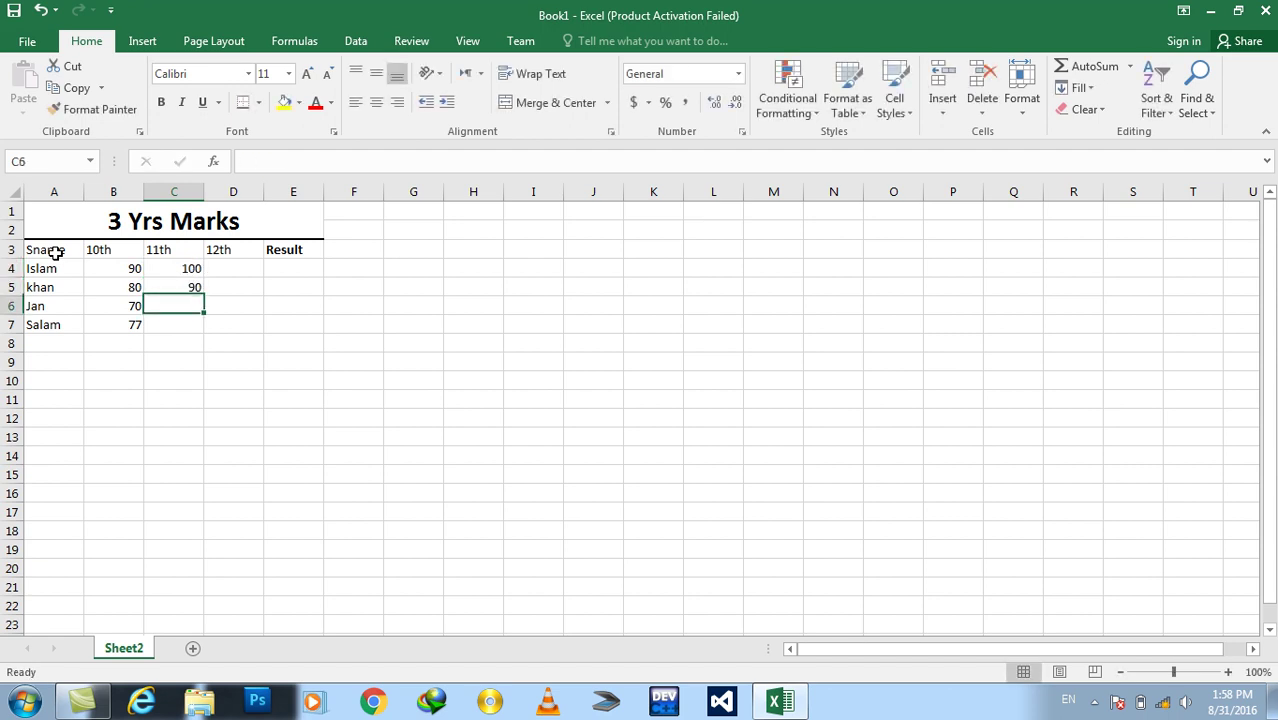
text(70)
key(Return)
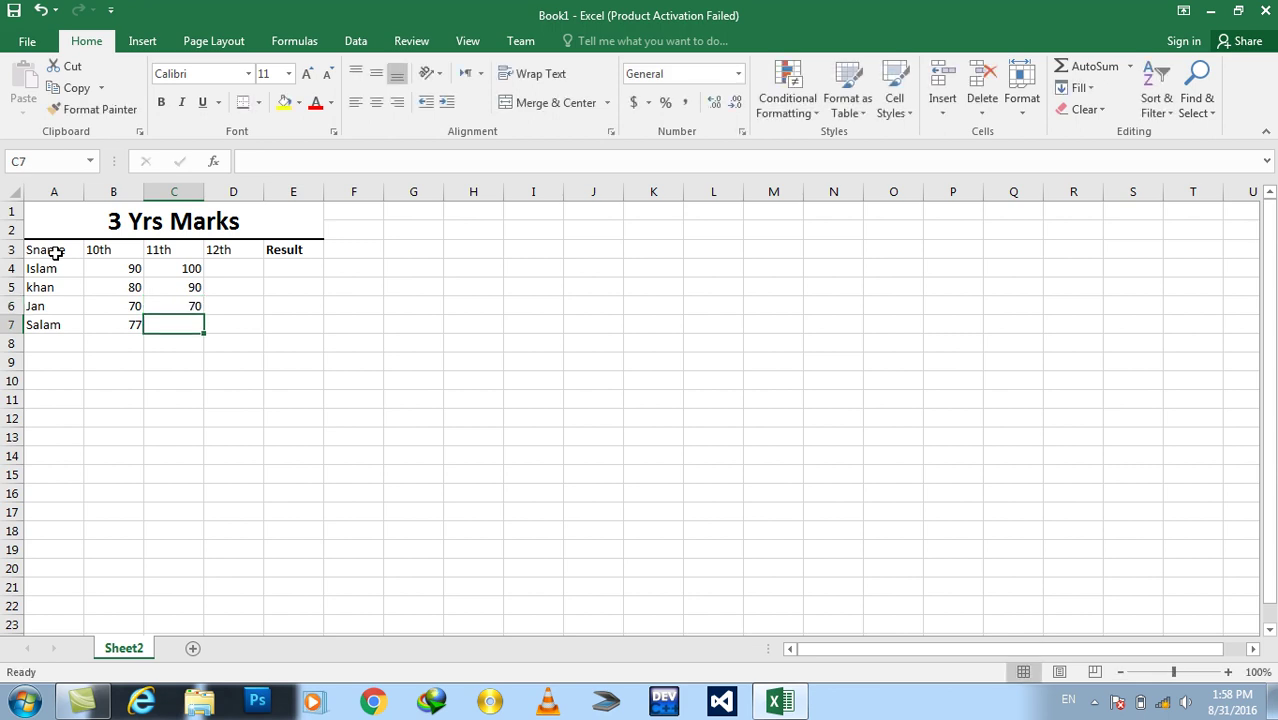
text(800)
key(BackSpace)
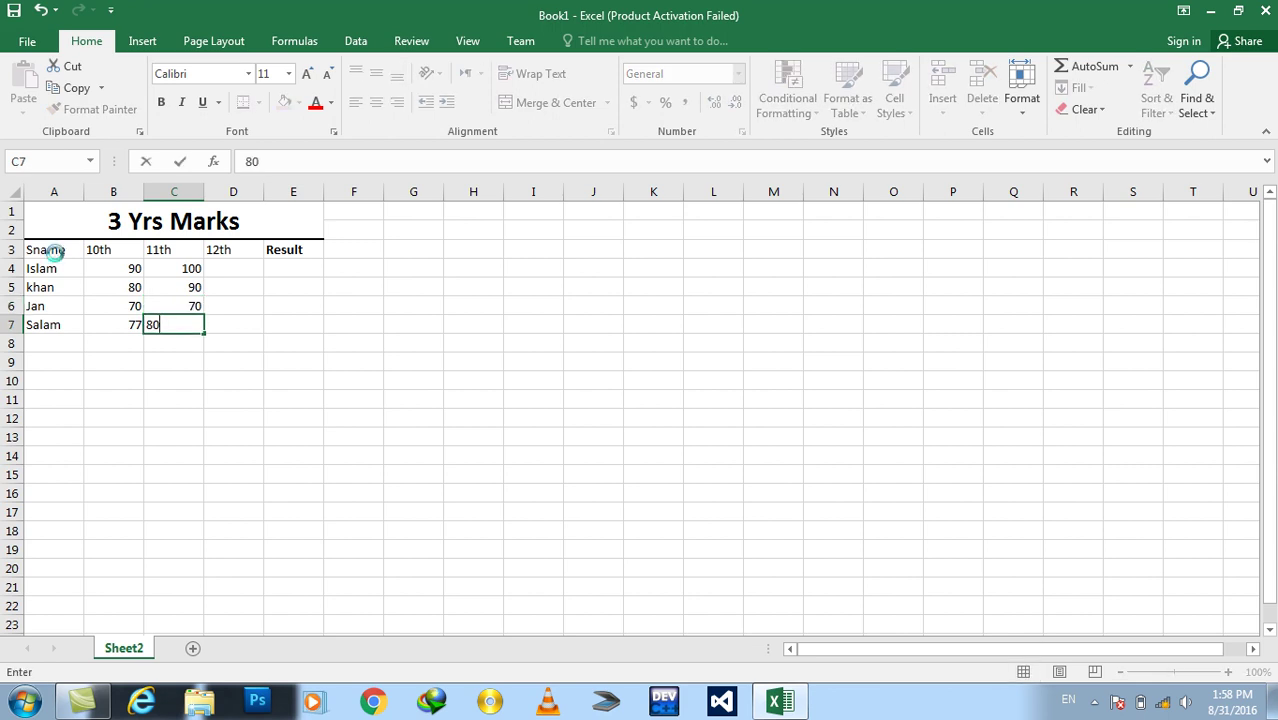
key(Tab)
Enter the 12th-year marks 100, 85, 80, 90 in D4:D7.
key(Up)
key(Up)
key(Up)
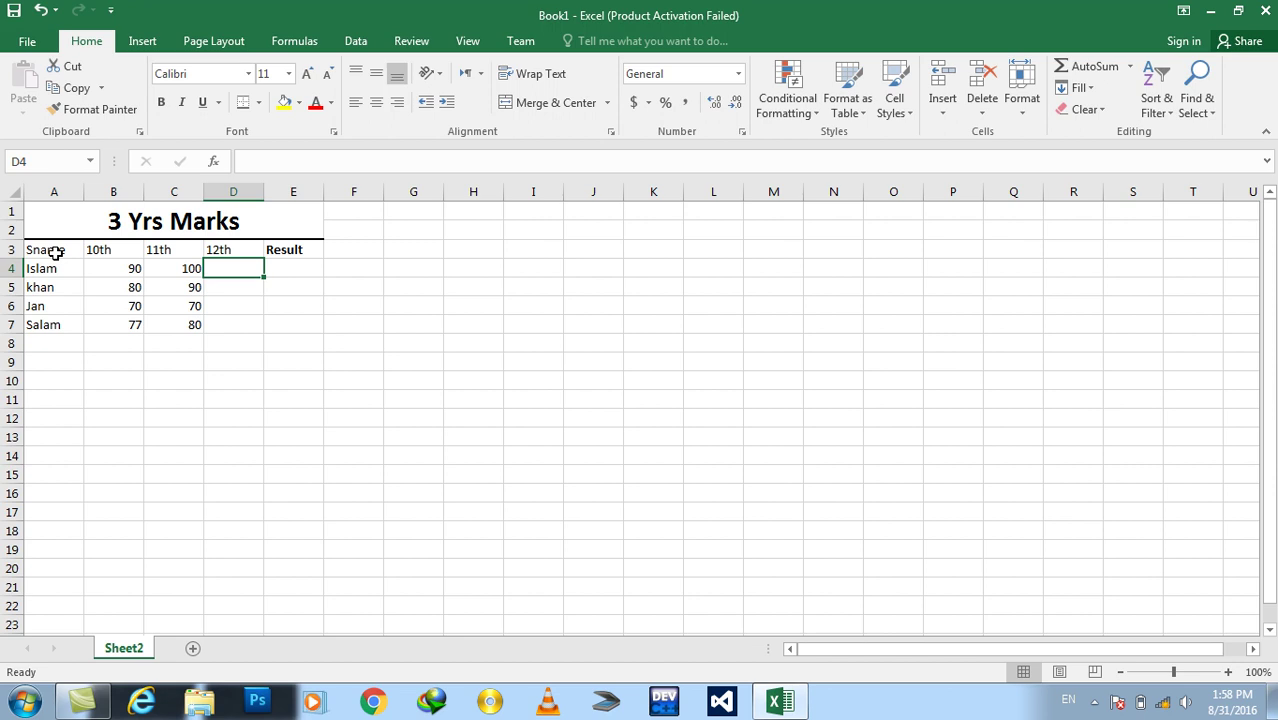
text(100)
key(Return)
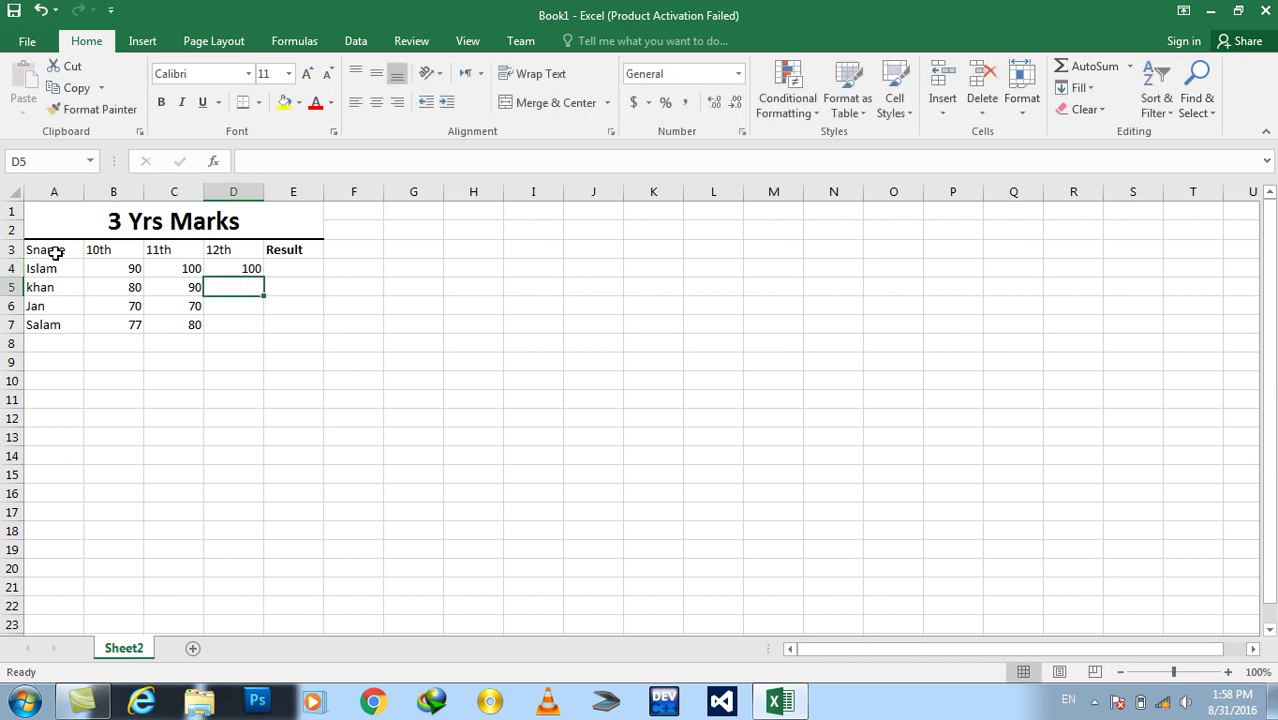
text(90)
key(BackSpace)
key(BackSpace)
text(85)
key(Return)
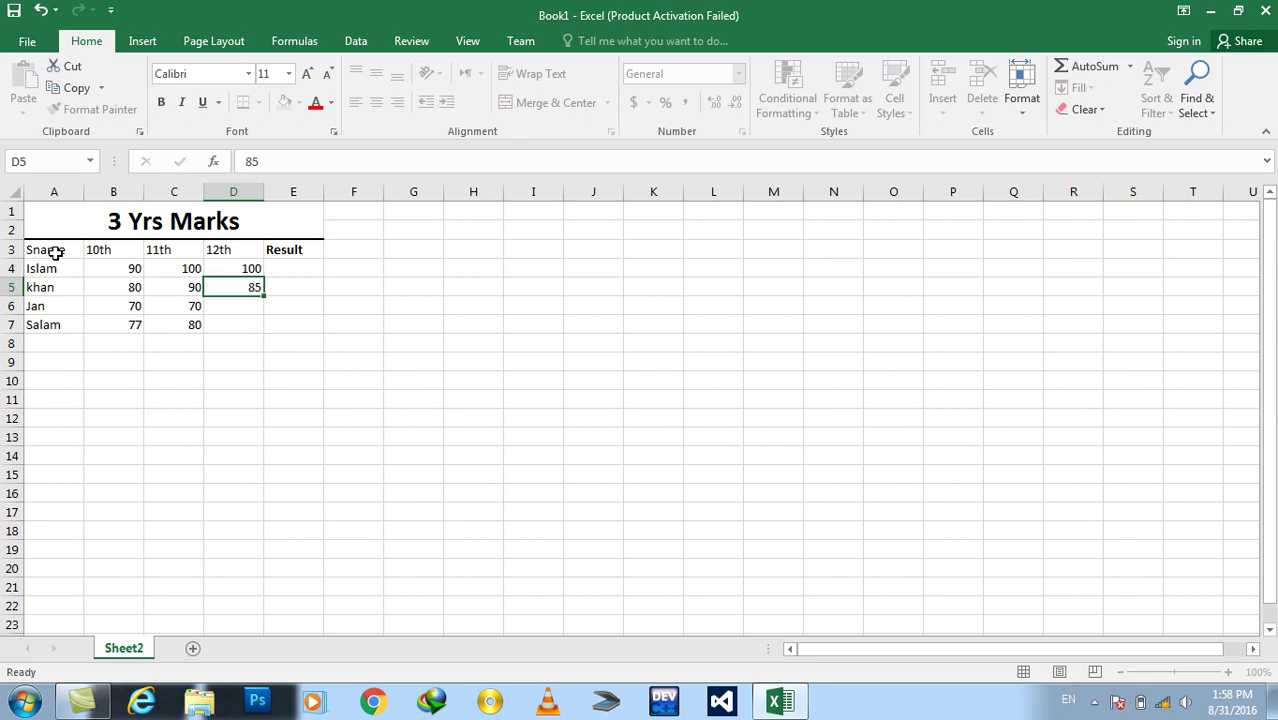
text(80)
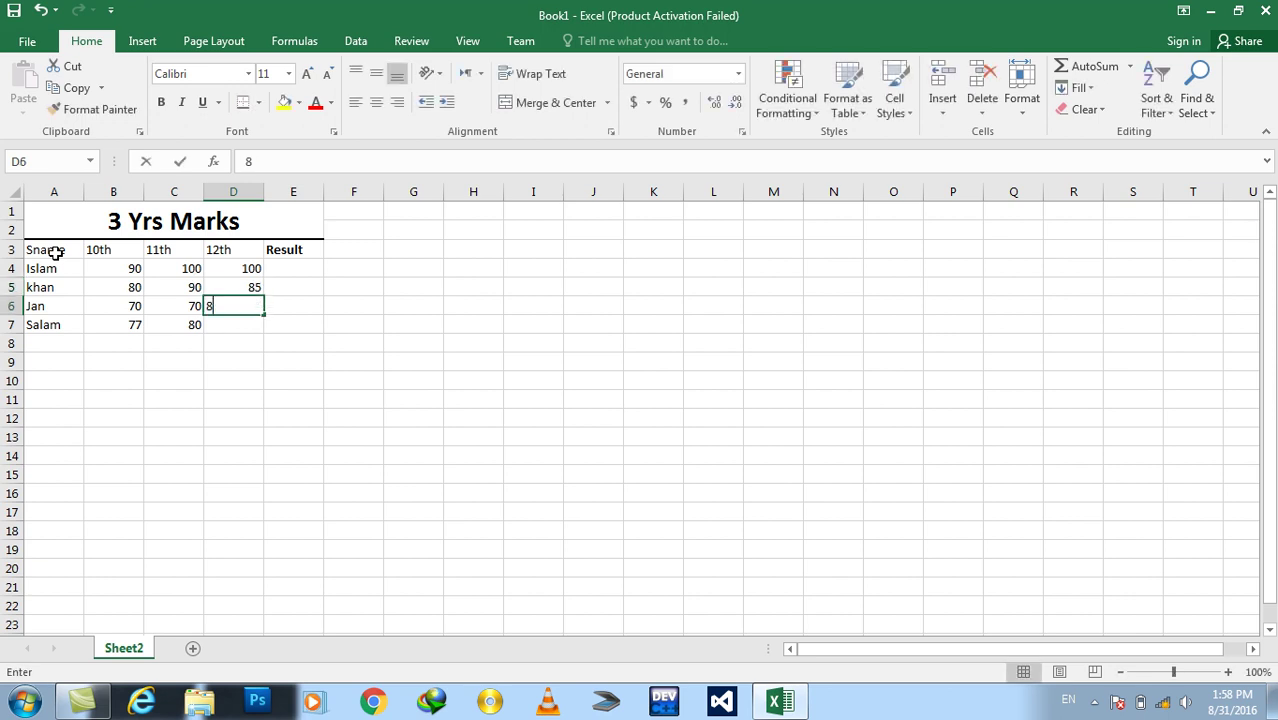
key(Return)
text(90)
key(Return)
key(Up)
key(Right)
key(Up)
key(Up)
key(Up)
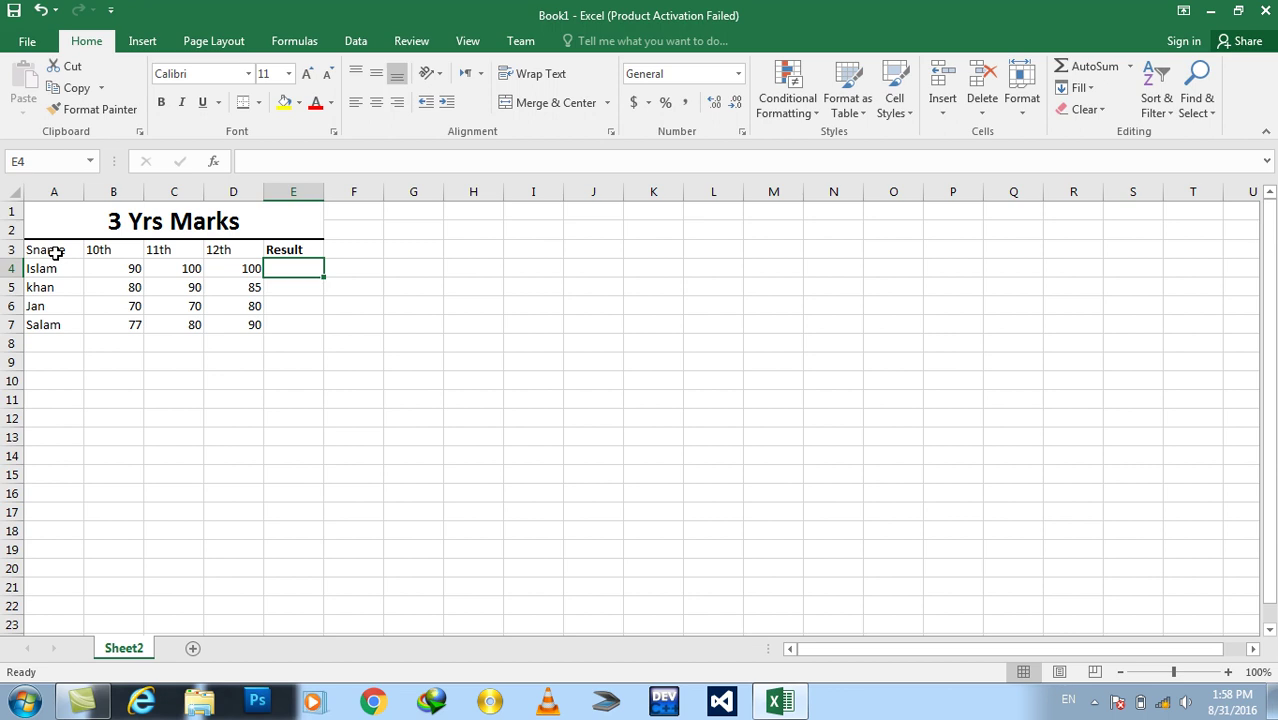
Start E4's formula: if AVERAGE(B4,C4,D4) is at least 90, return "A".
text(=if(average)
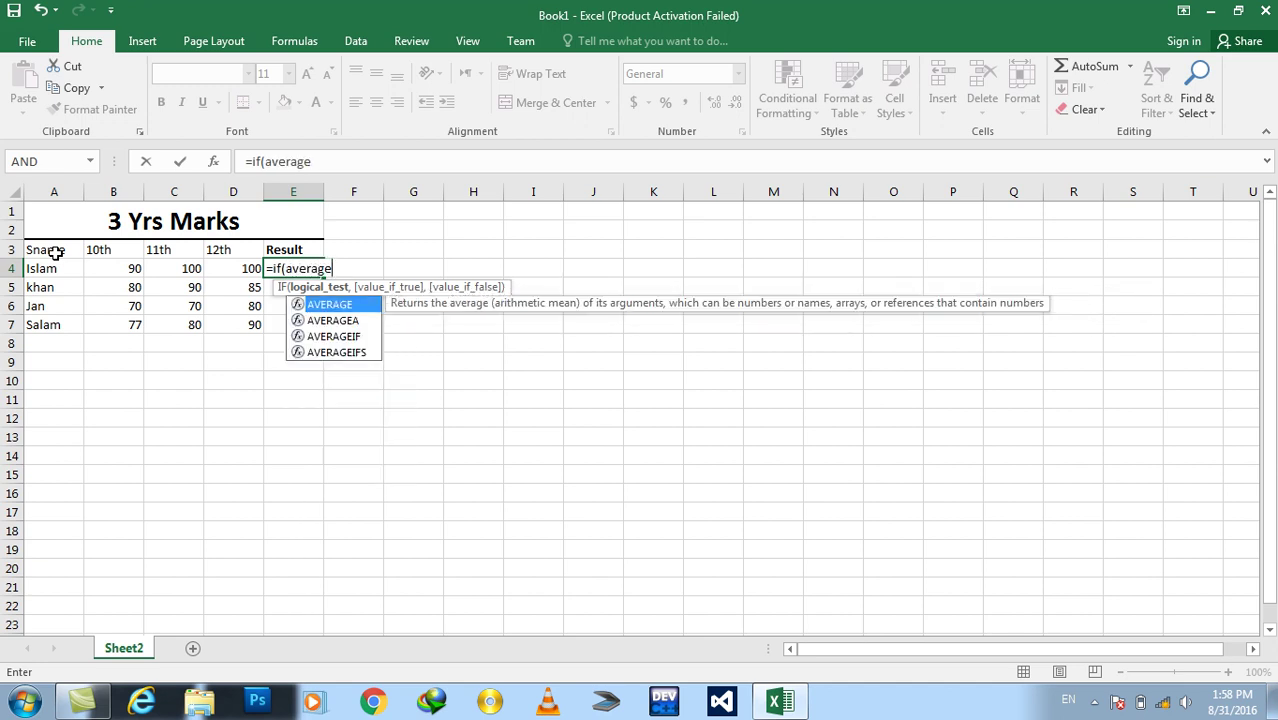
key(Tab)
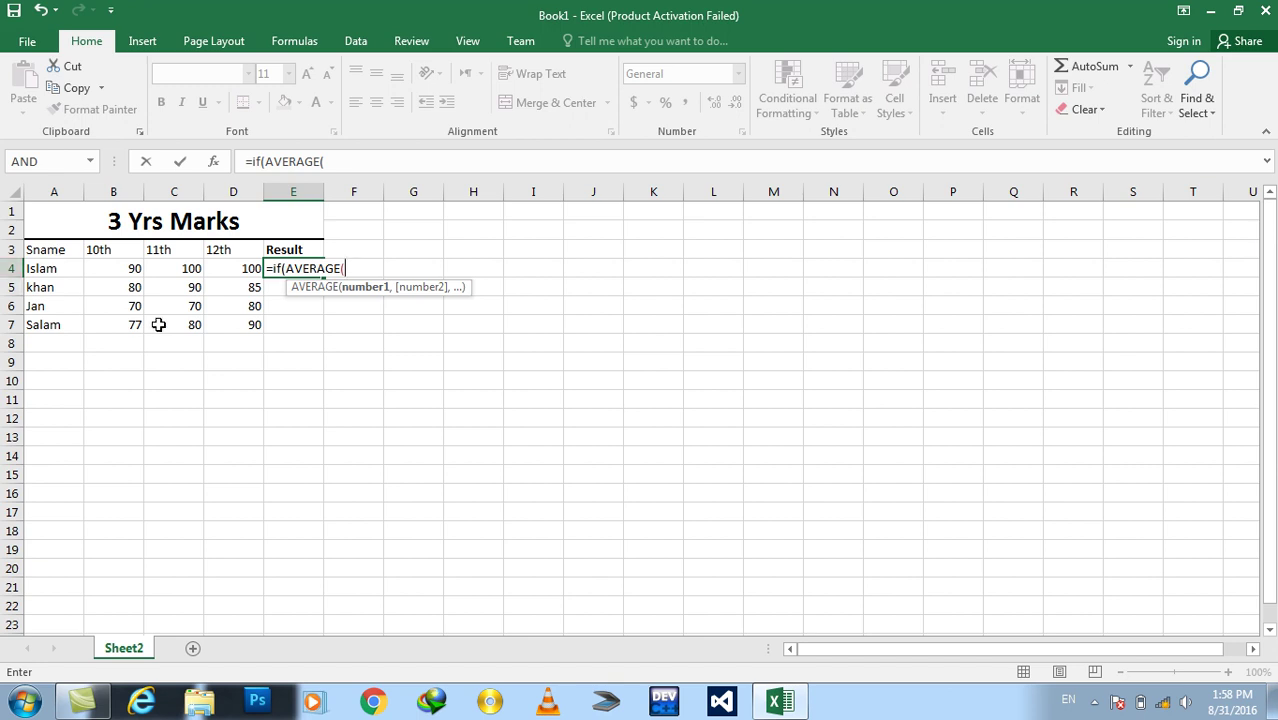
click(127, 268)
text(,)
click(155, 266)
text(,)
click(212, 268)
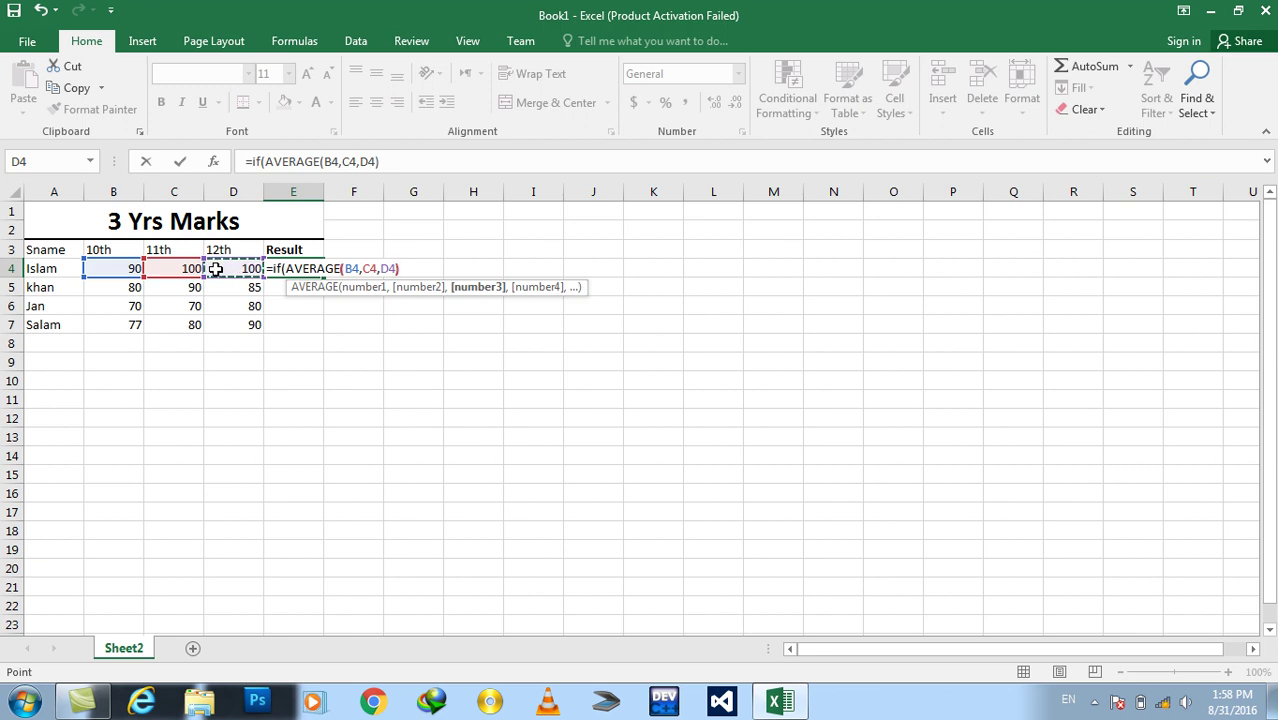
text())
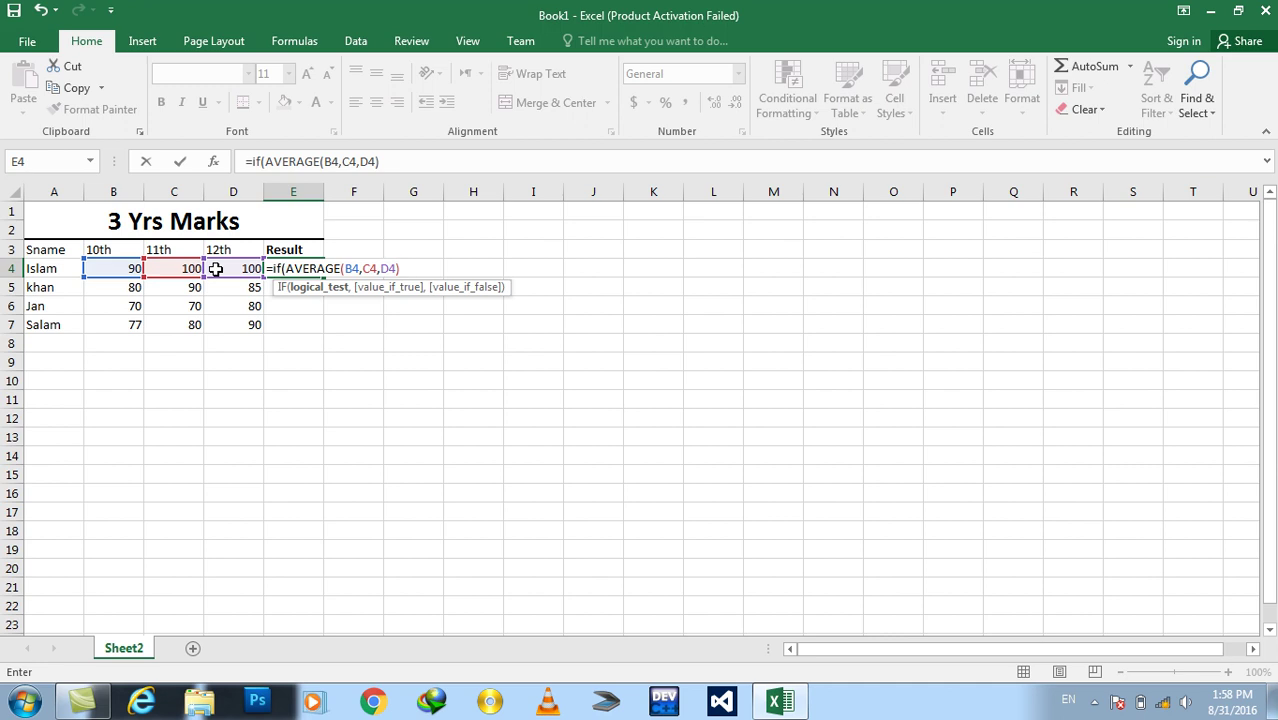
text(>=90,"A")
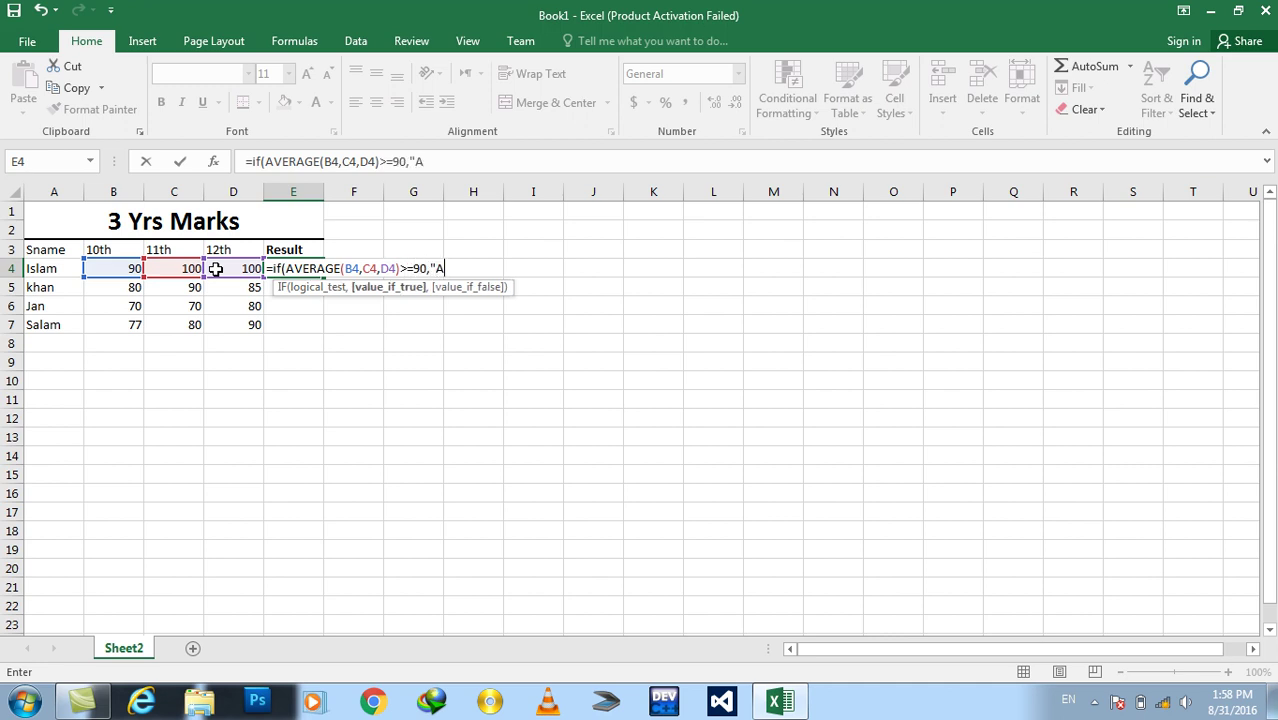
text(,if(s)
Nest a second IF returning "B" when the B4:D4 average is at least 80.
key(BackSpace)
text(averag)
key(Tab)
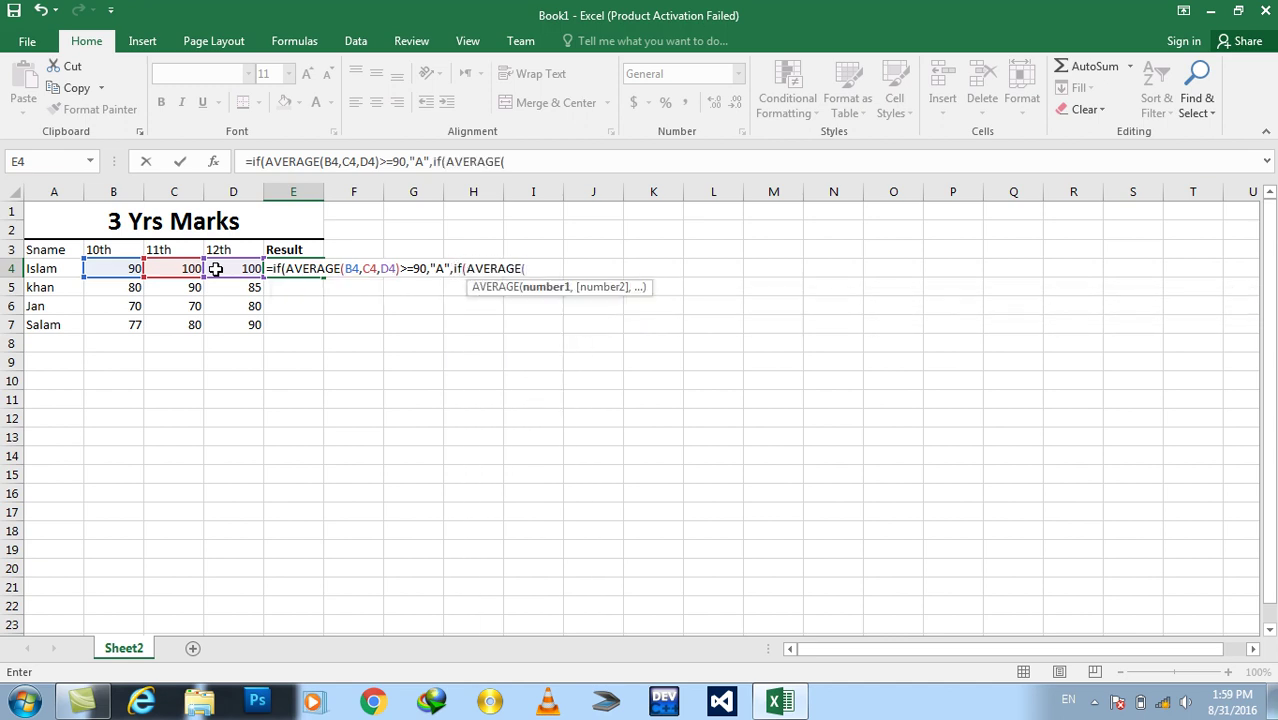
click(130, 268)
text(,)
click(152, 268)
text(,)
click(212, 268)
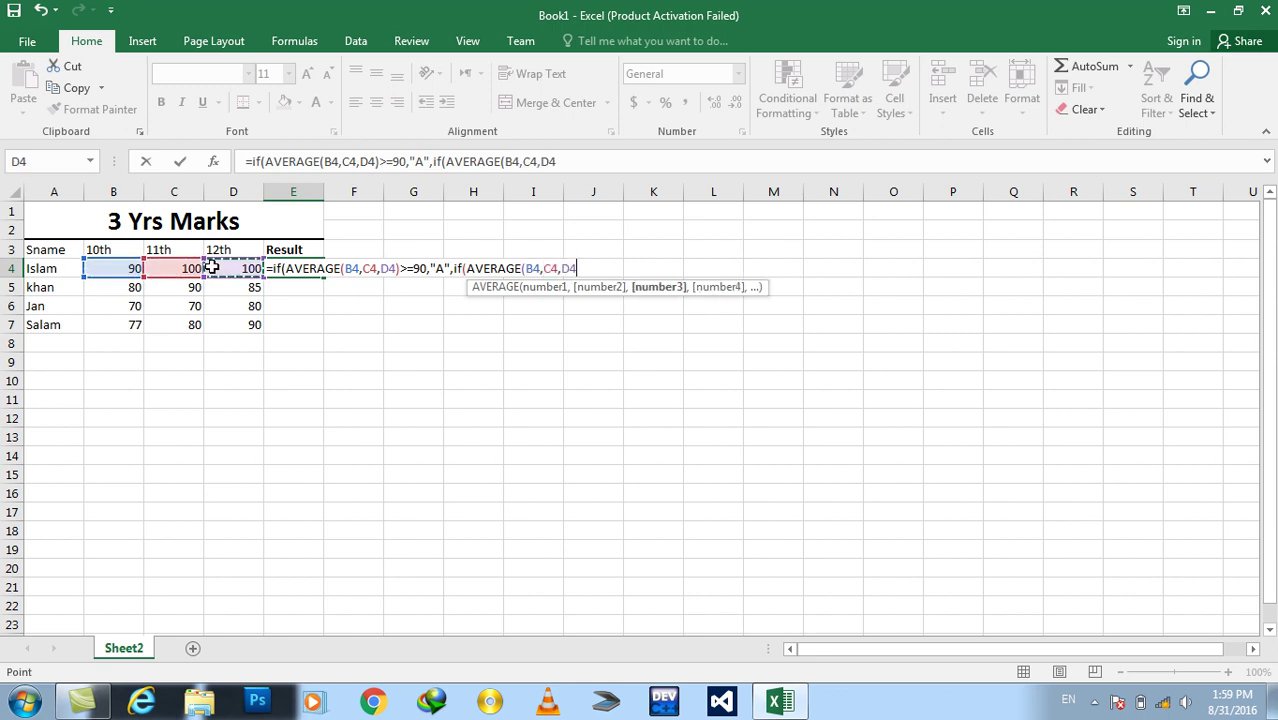
text())
text(>=)
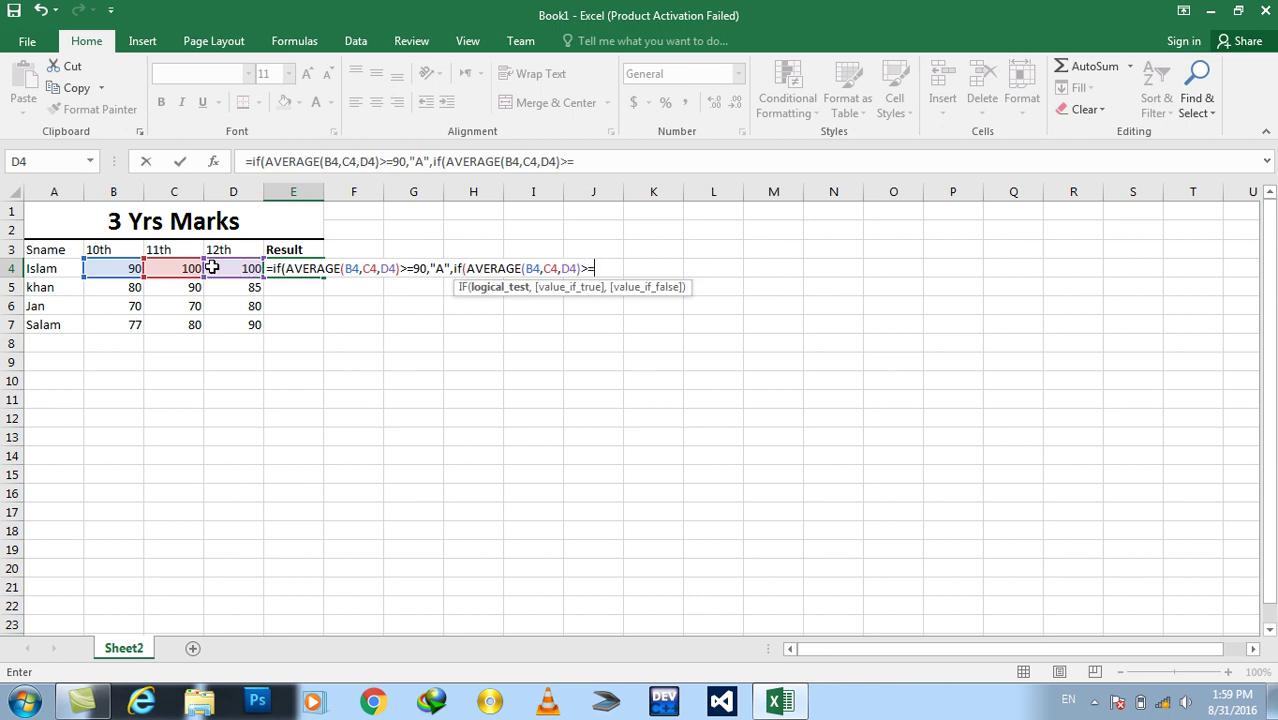
text(80,)
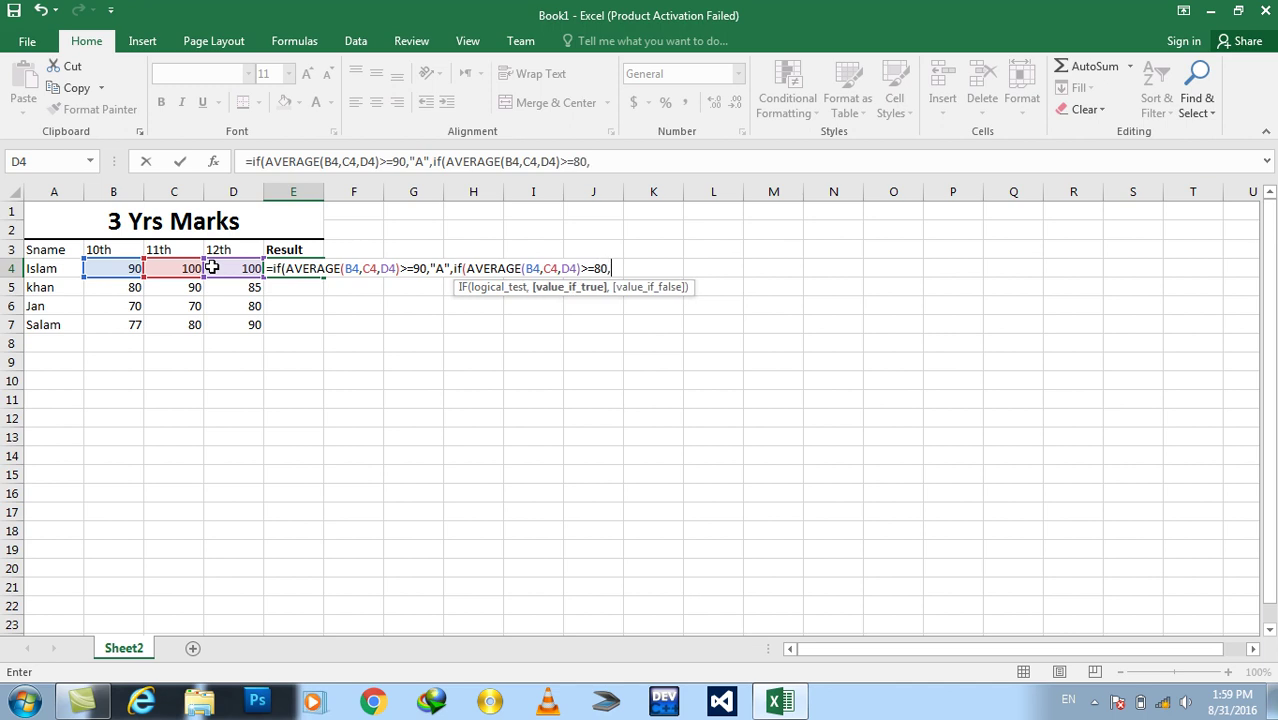
text("B",if(s)
Nest a third IF returning "C" when the B4:D4 average is at least 70.
key(BackSpace)
text(aver)
key(Tab)
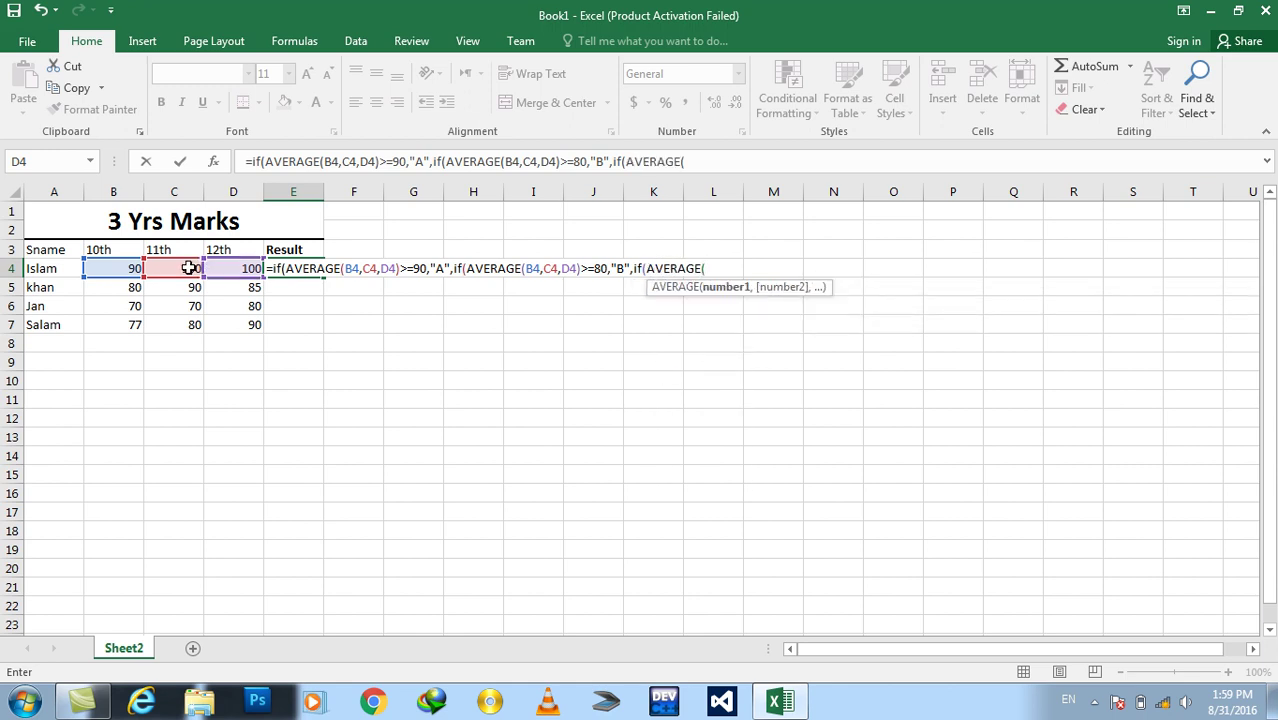
click(131, 268)
text(,)
click(152, 268)
text(,)
click(213, 266)
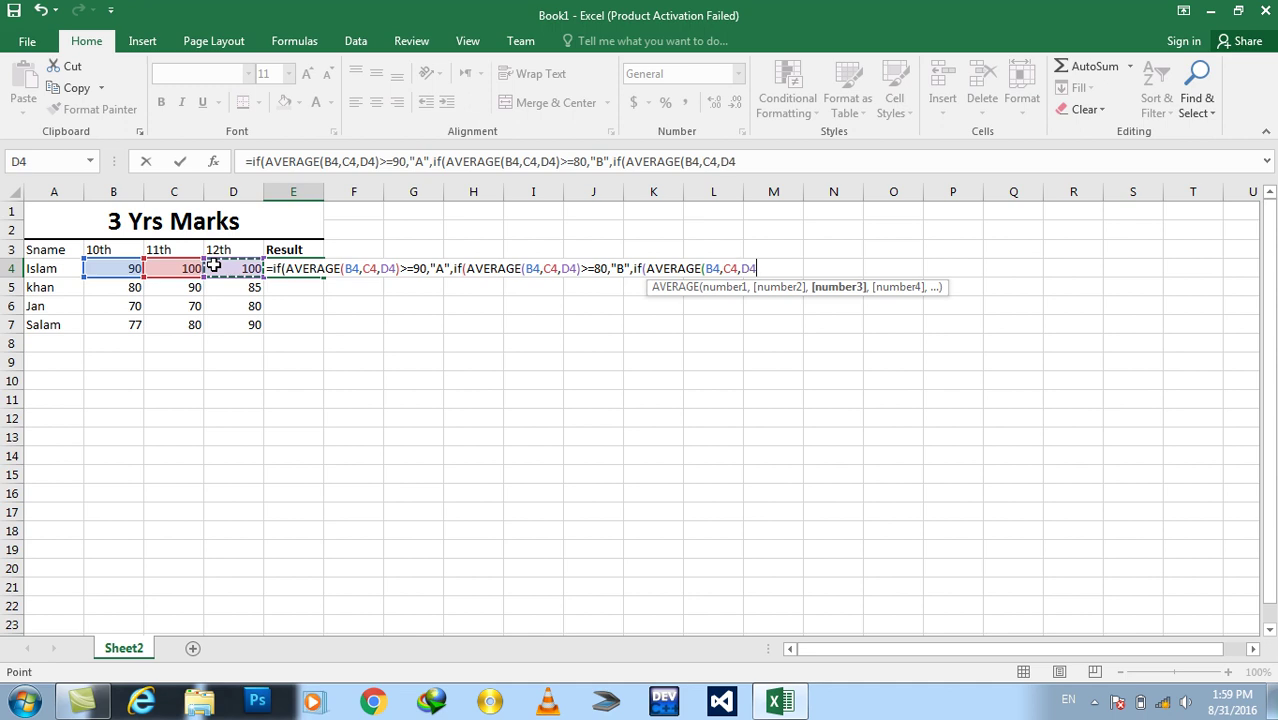
text()>=)
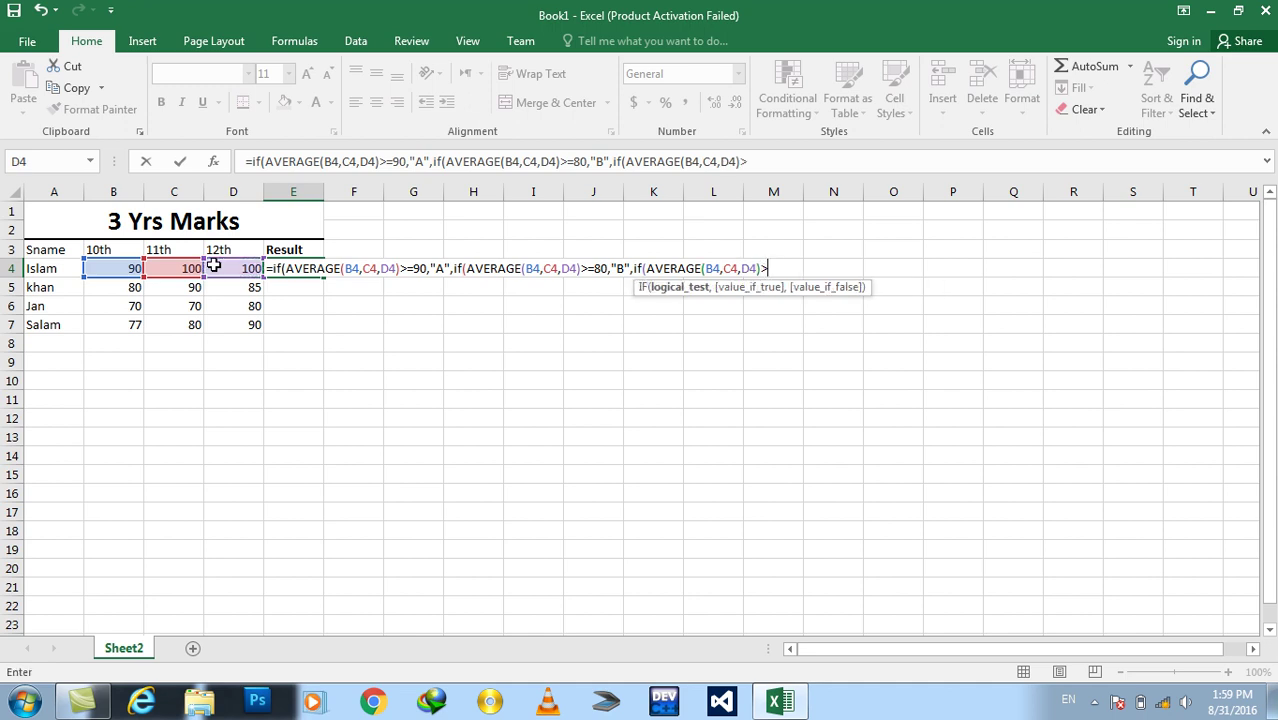
text(70)
text(,")
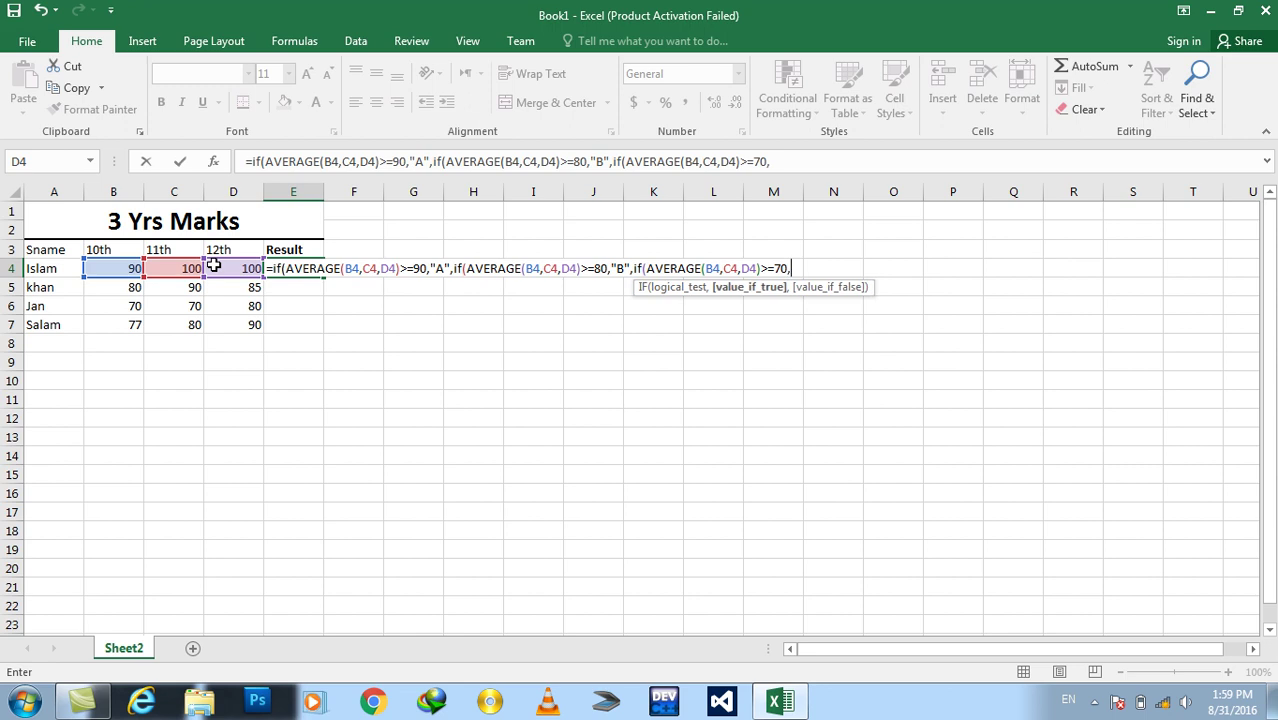
text(C",if(s)
Finish with Passed for averages of at least 50, else "repeated", then select E4:E7.
key(BackSpace)
text(aver)
key(Tab)
click(140, 272)
text(,)
click(158, 270)
text(,)
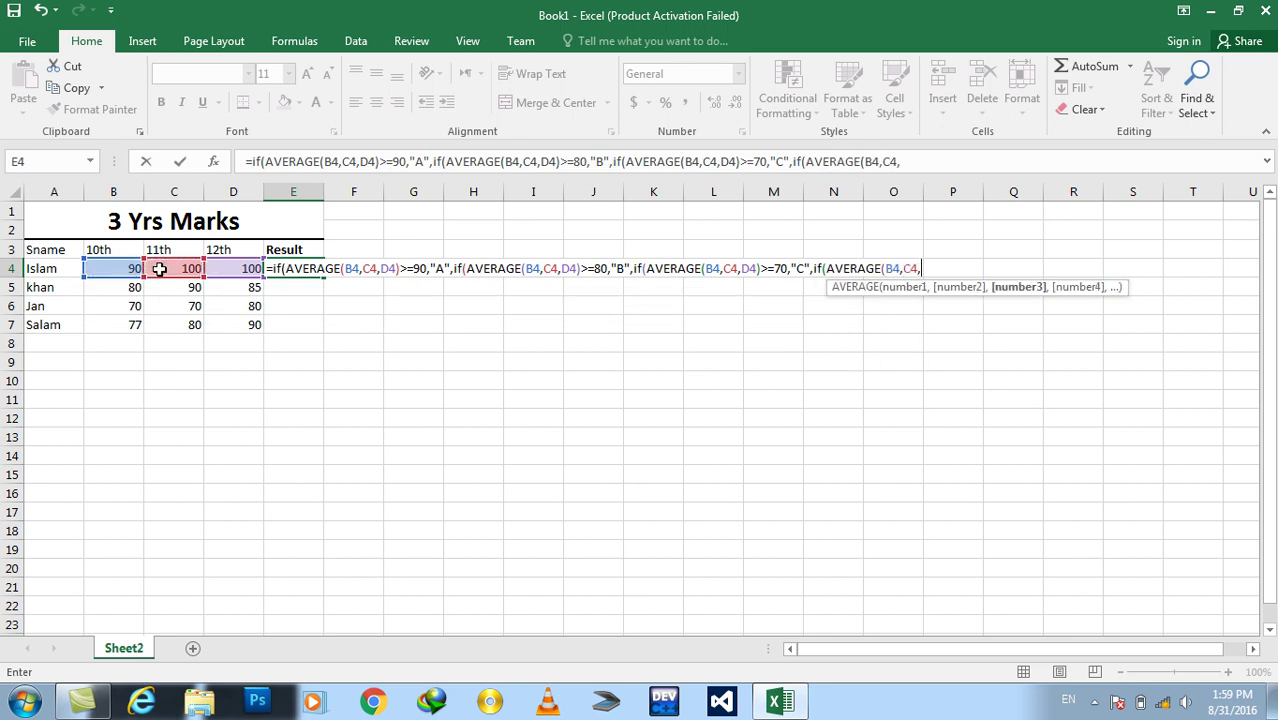
click(231, 272)
text()>=)
text(50,)
text(Passed)
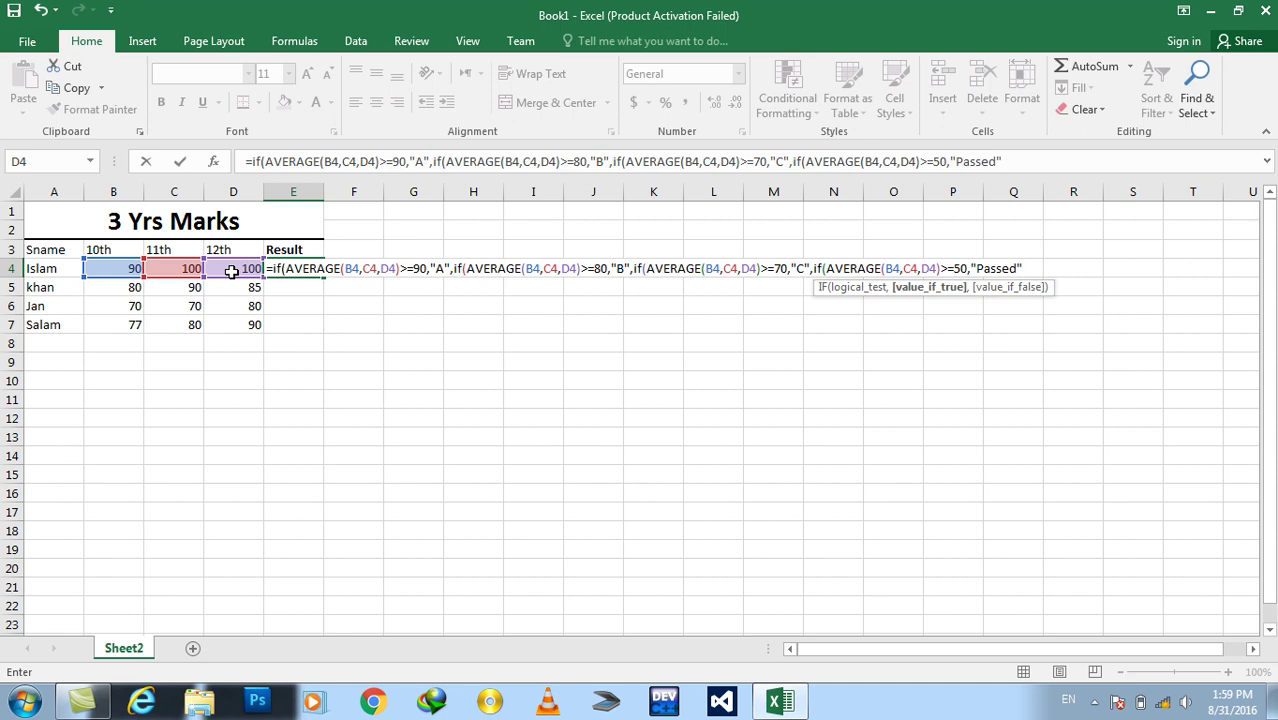
text(,)
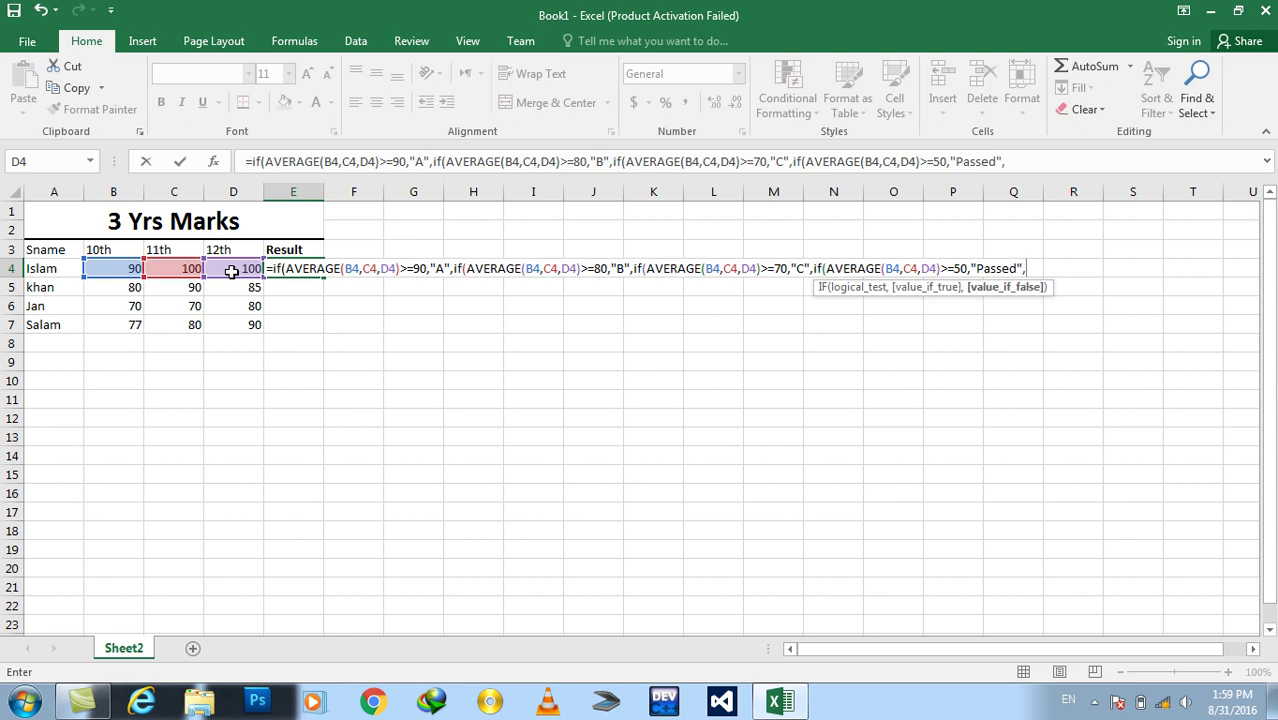
text("repeated)
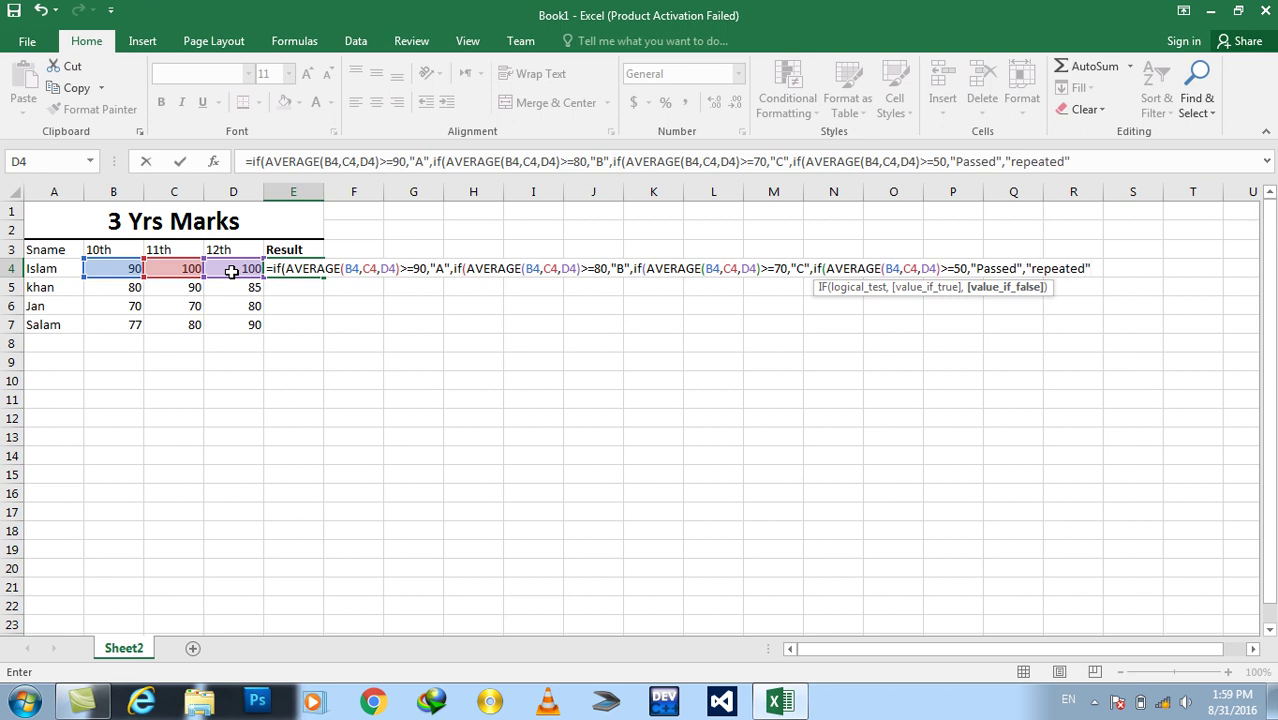
text())
text())))
key(Return)
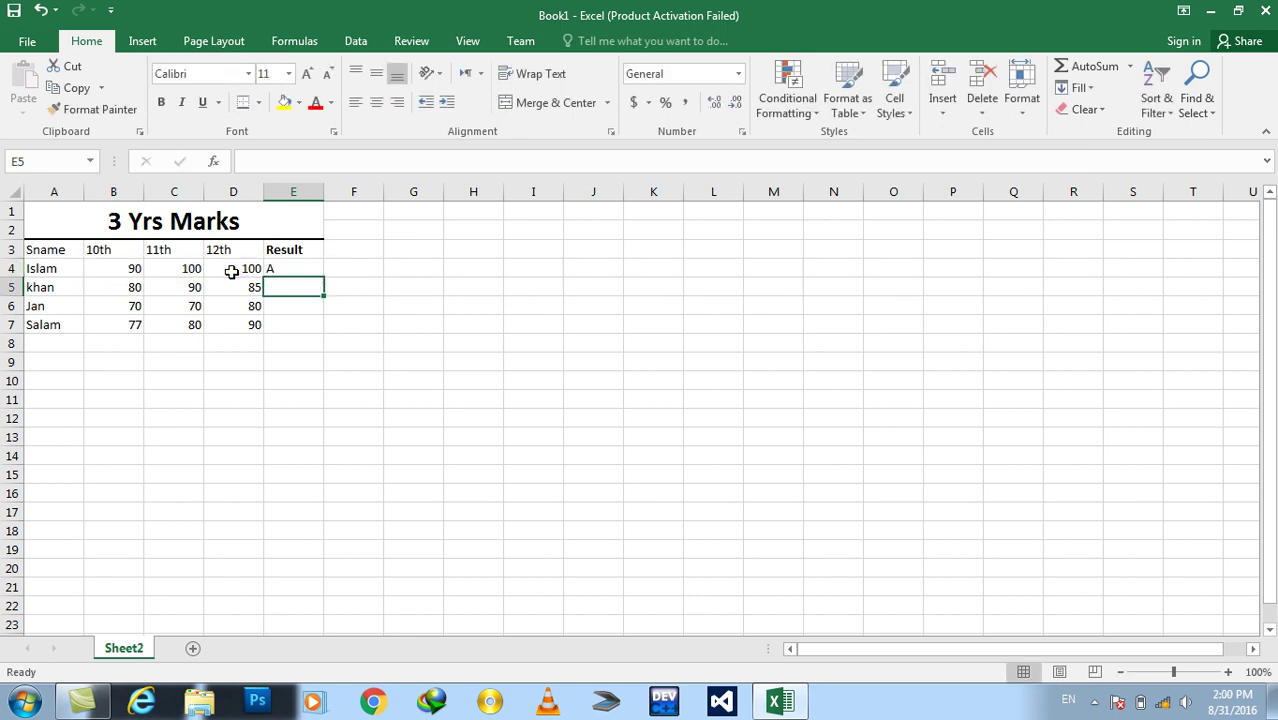
key(Up)
key(shift+Down)
key(shift+Down)
key(shift+Down)
Fill the grade formula down to E7 and add a bold 'Percentage' header in F3.
key(ctrl+d)
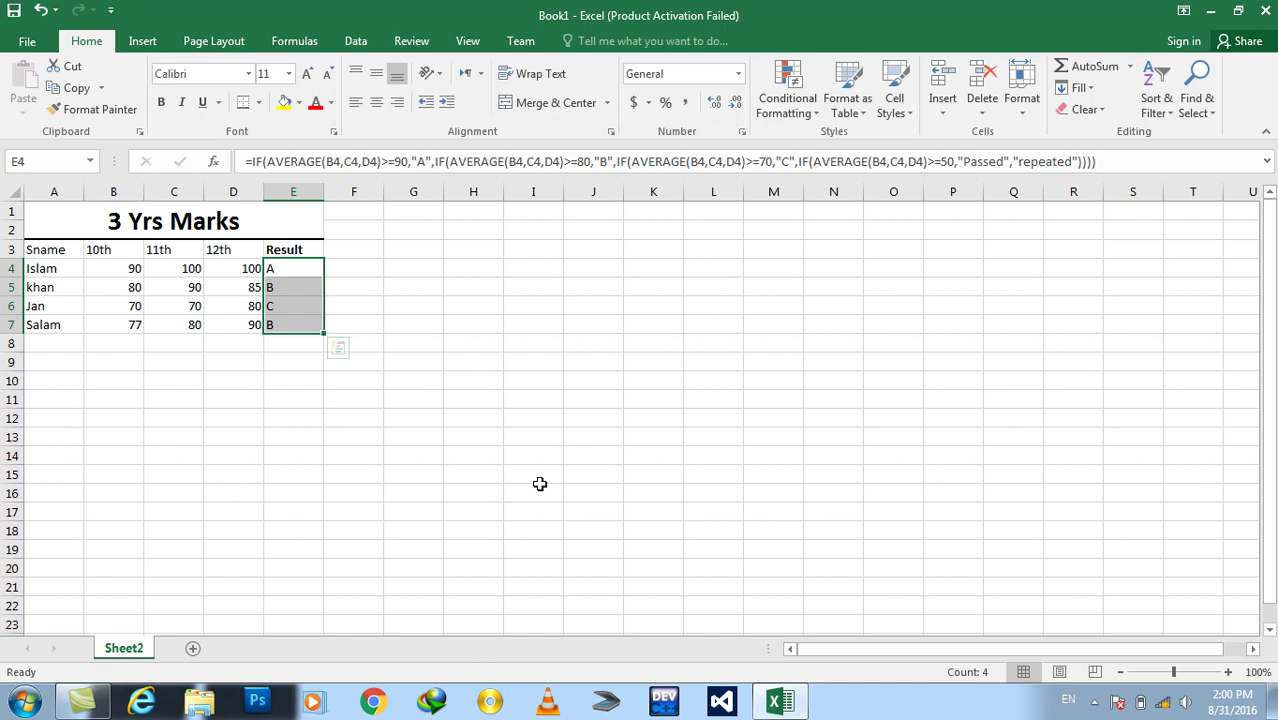
key(Right)
key(Up)
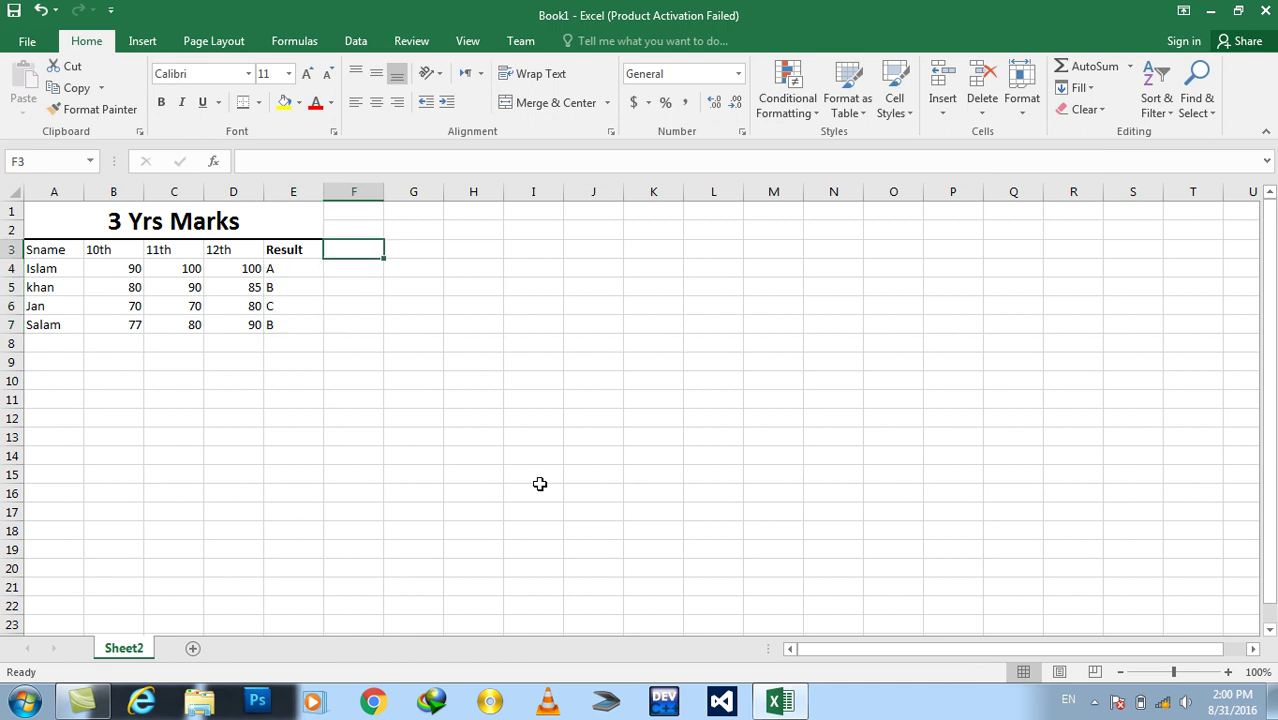
text(Percentage)
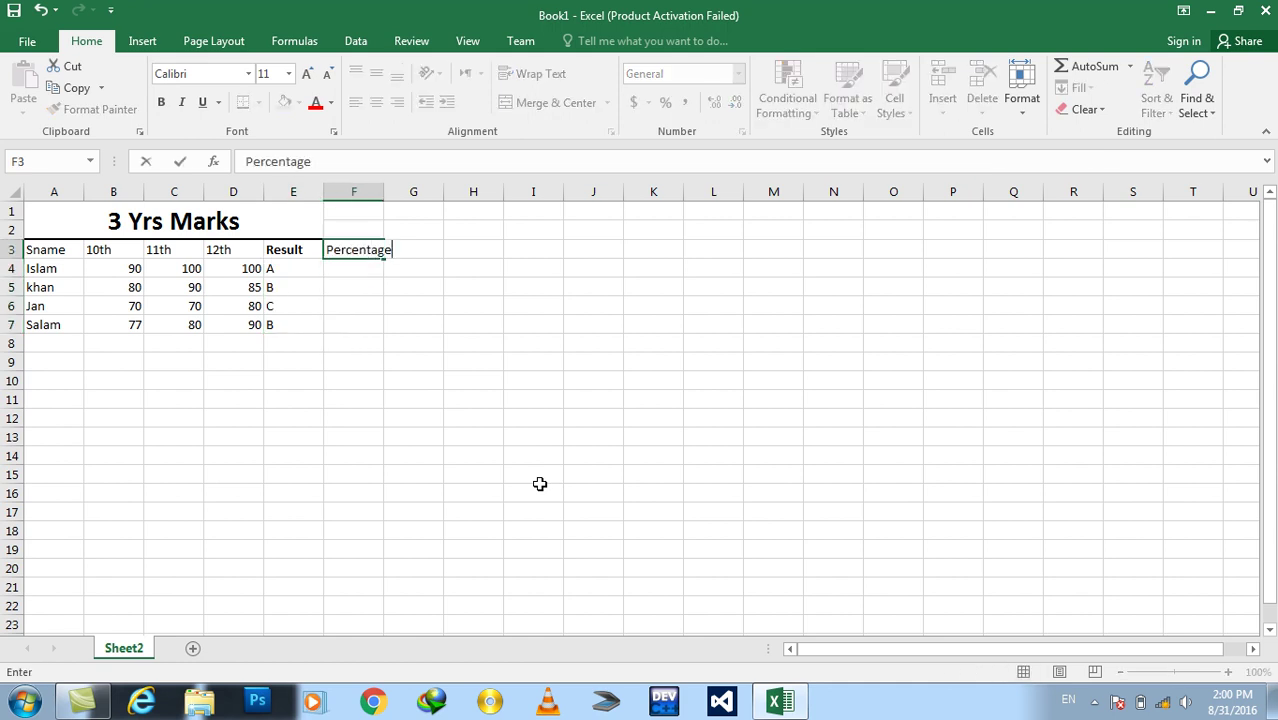
key(Return)
key(Up)
key(ctrl+b)
key(Down)
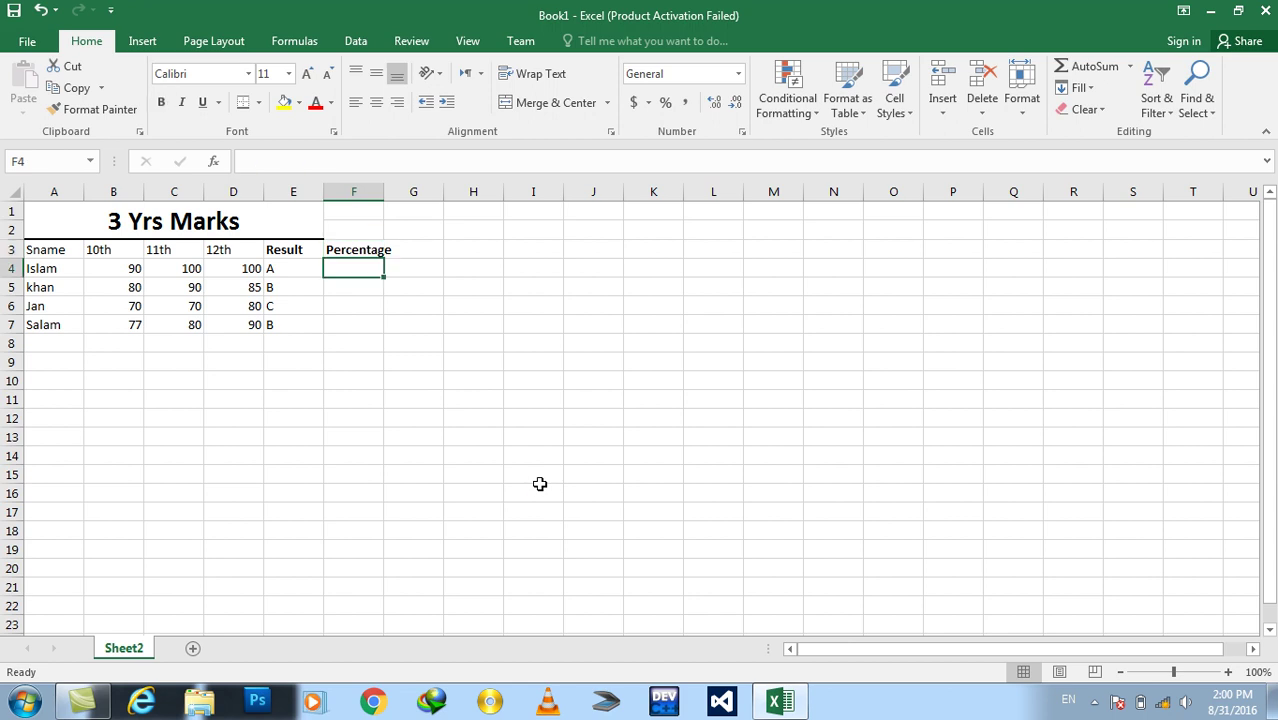
Enter =AVERAGE(B4,C4,D4) in F4, giving 96.66667.
text(=a)
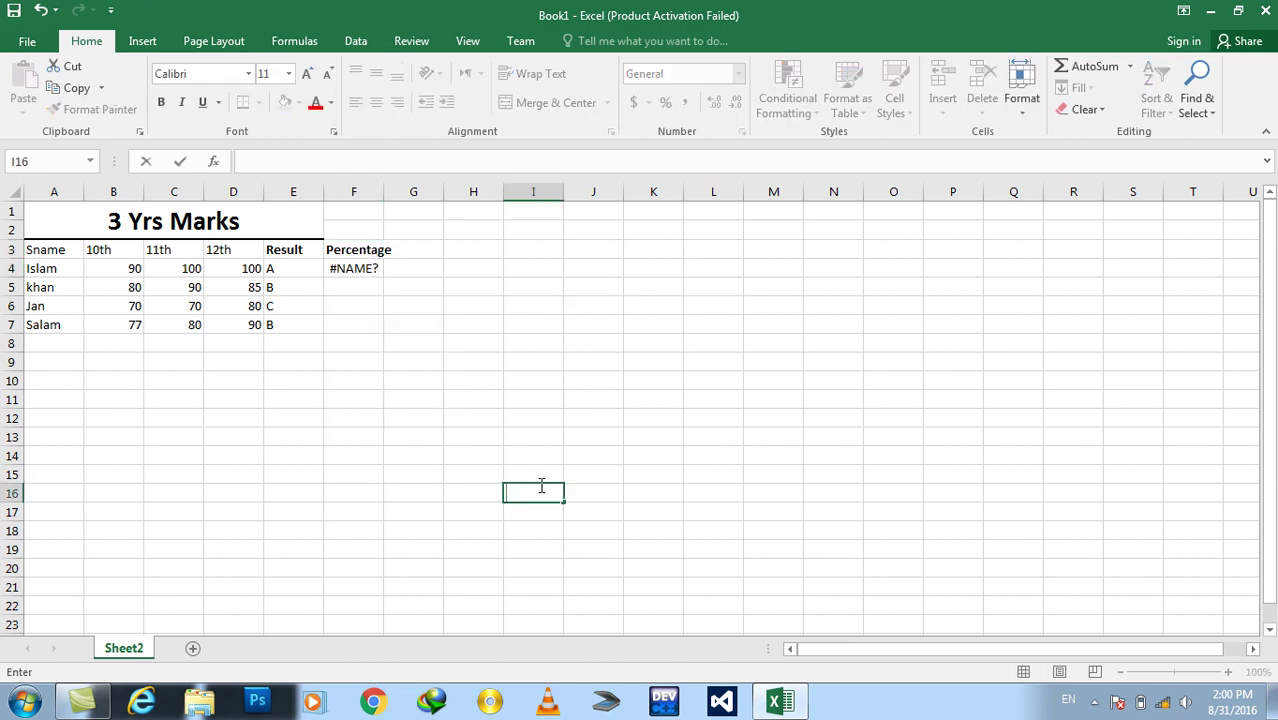
key(Up)
key(Up)
key(Up)
key(Up)
key(Up)
key(Up)
key(Up)
key(Left)
key(Left)
key(Left)
text(=averag)
key(Tab)
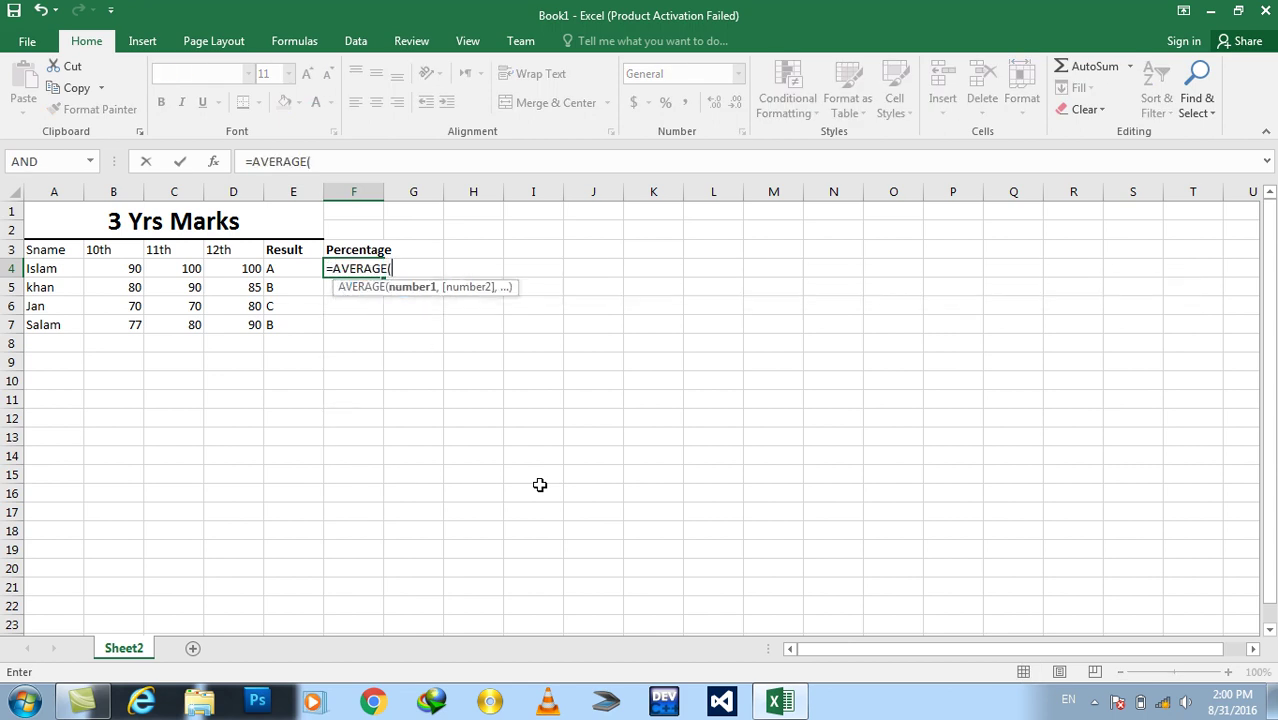
click(129, 268)
text(,)
click(157, 266)
text(,)
click(232, 267)
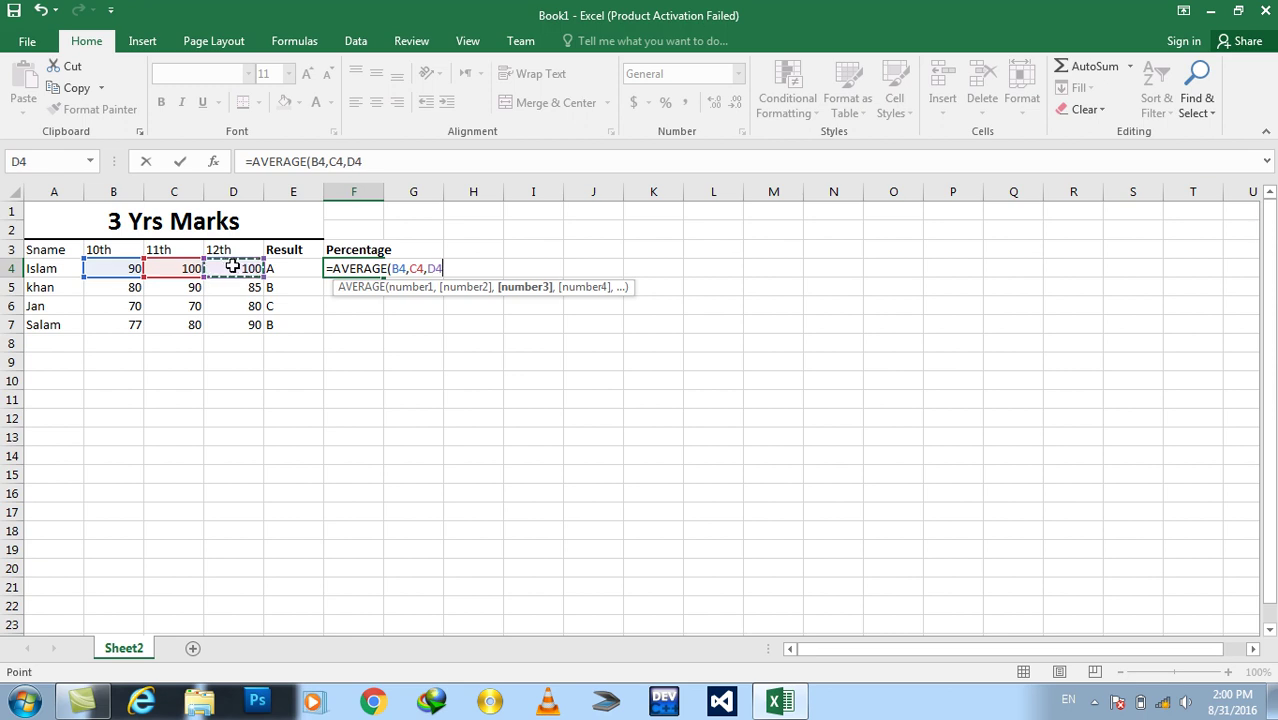
key(Return)
Copy the average formula down F4:F7, giving 85, 73.33333 and 82.33333 below.
key(Up)
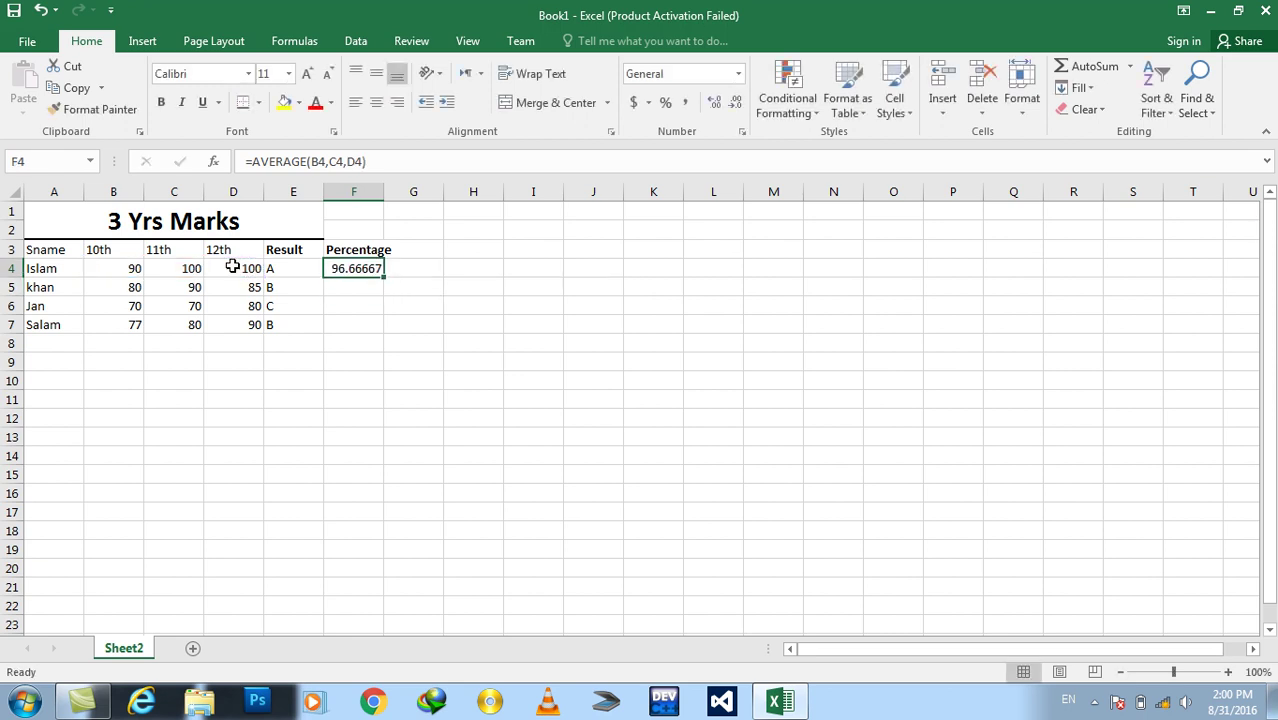
key(shift+Down)
key(shift+Down)
key(shift+Down)
key(ctrl+d)
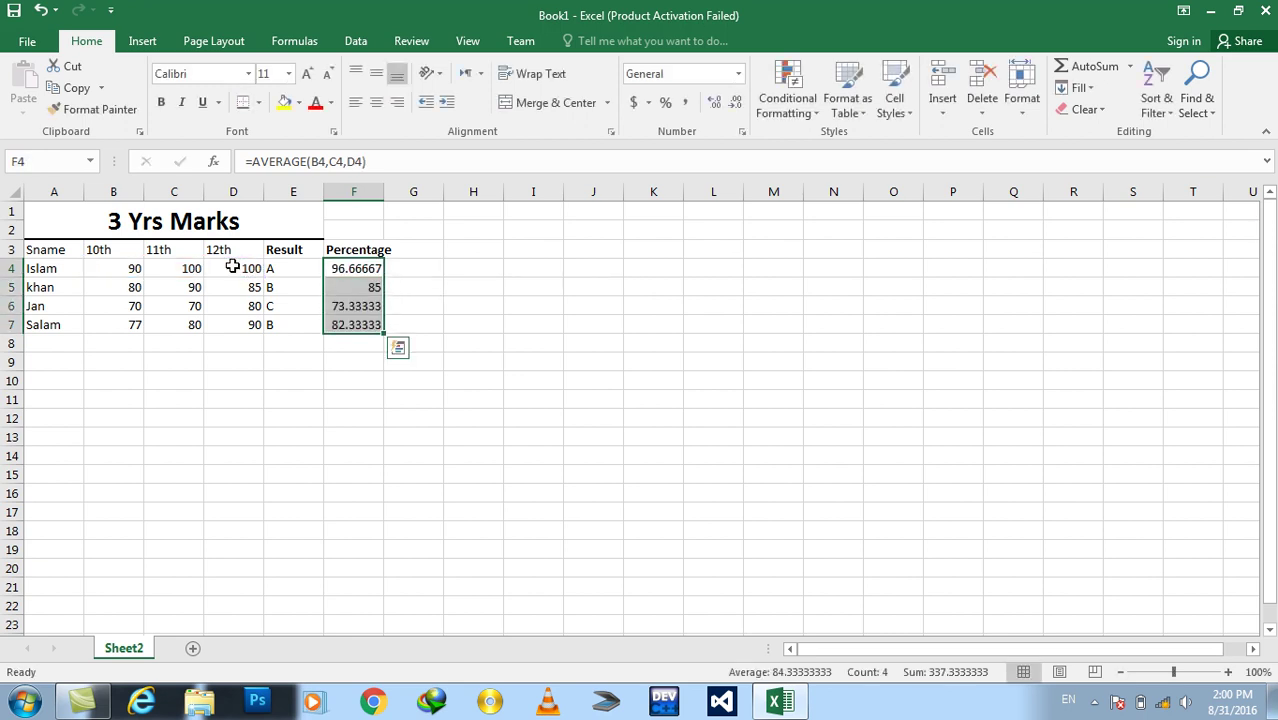
key(Down)
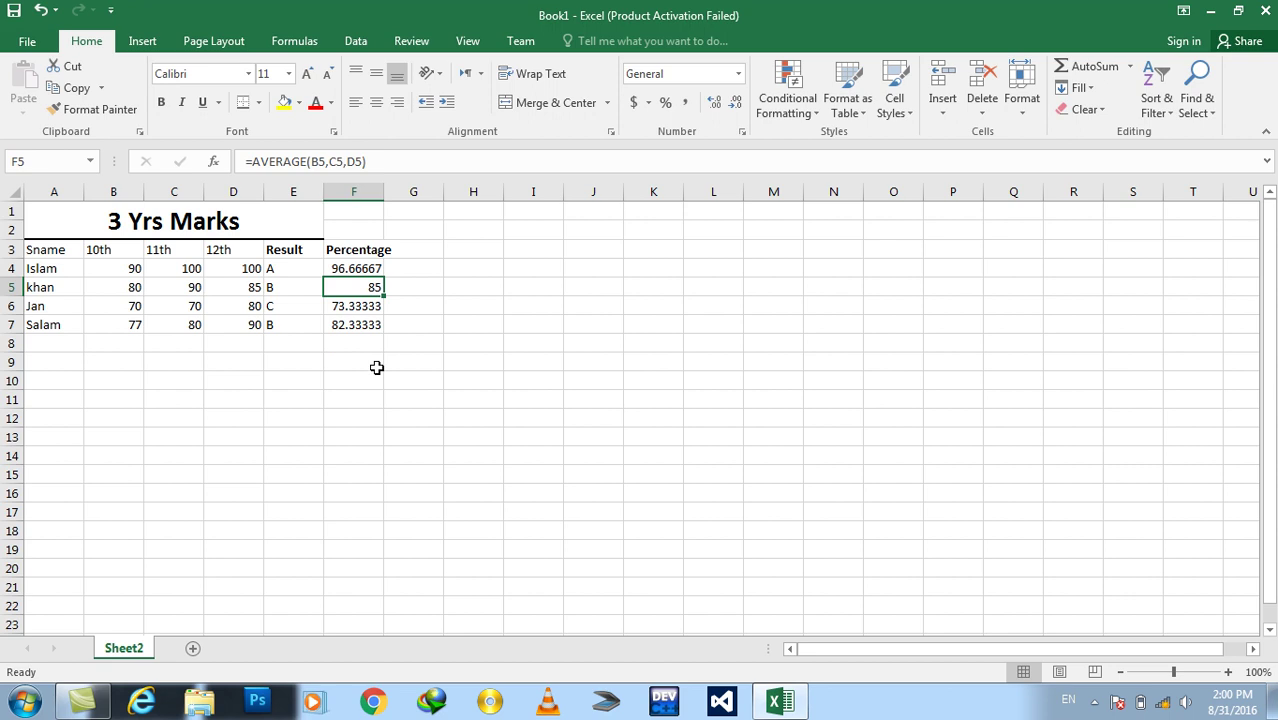
Enter 60 and 50 as the third student's 10th- and 11th-year marks in row 6.
key(Left)
key(Left)
key(Left)
key(Down)
key(Left)
key(Down)
key(Up)
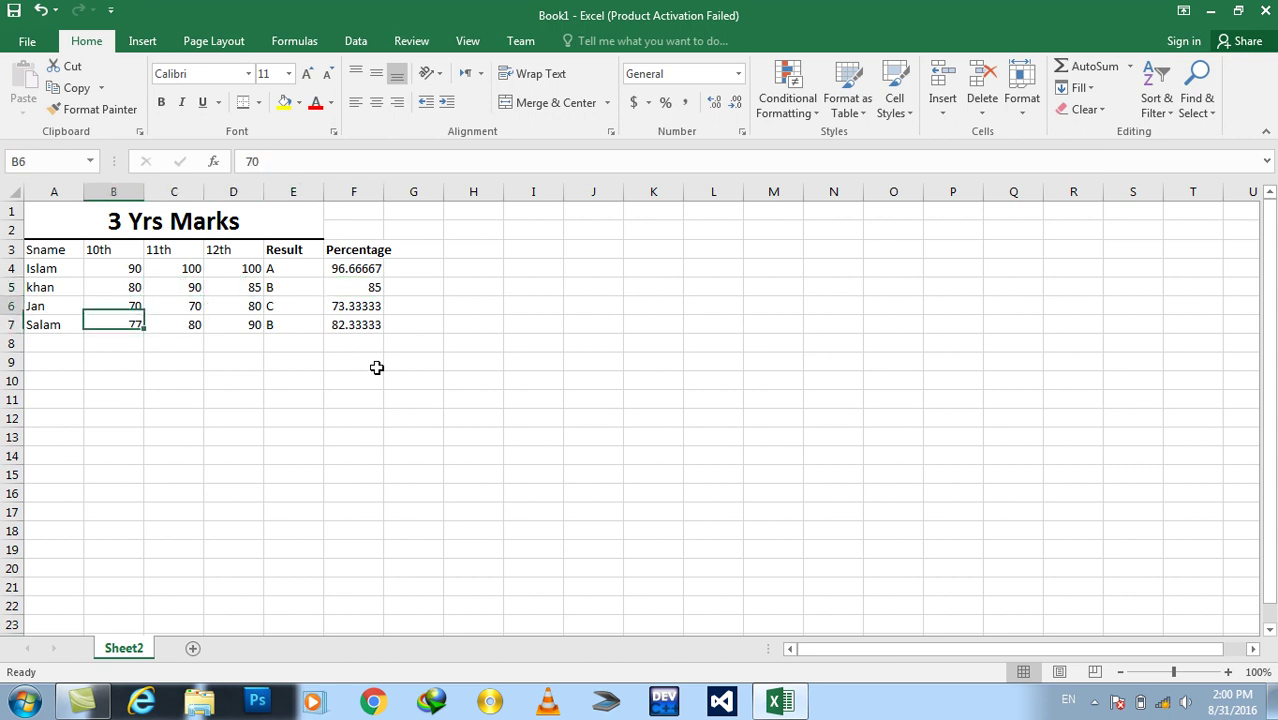
text(60)
key(Tab)
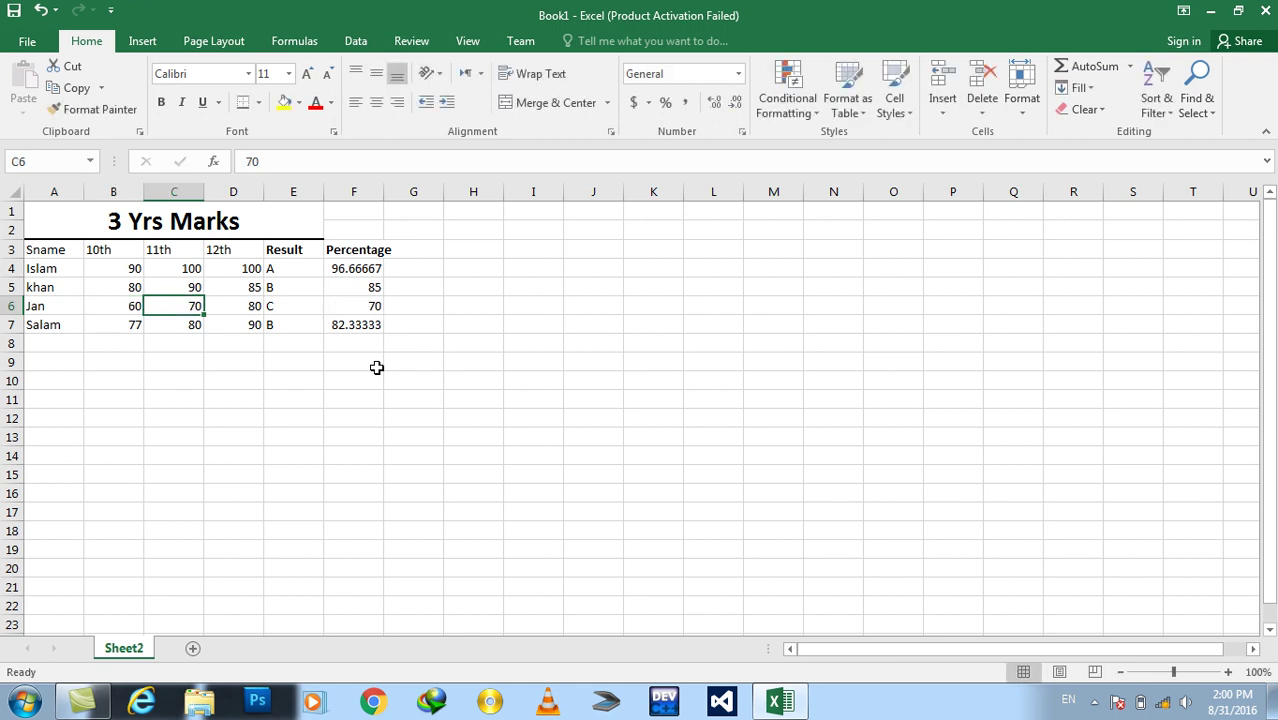
text(50)
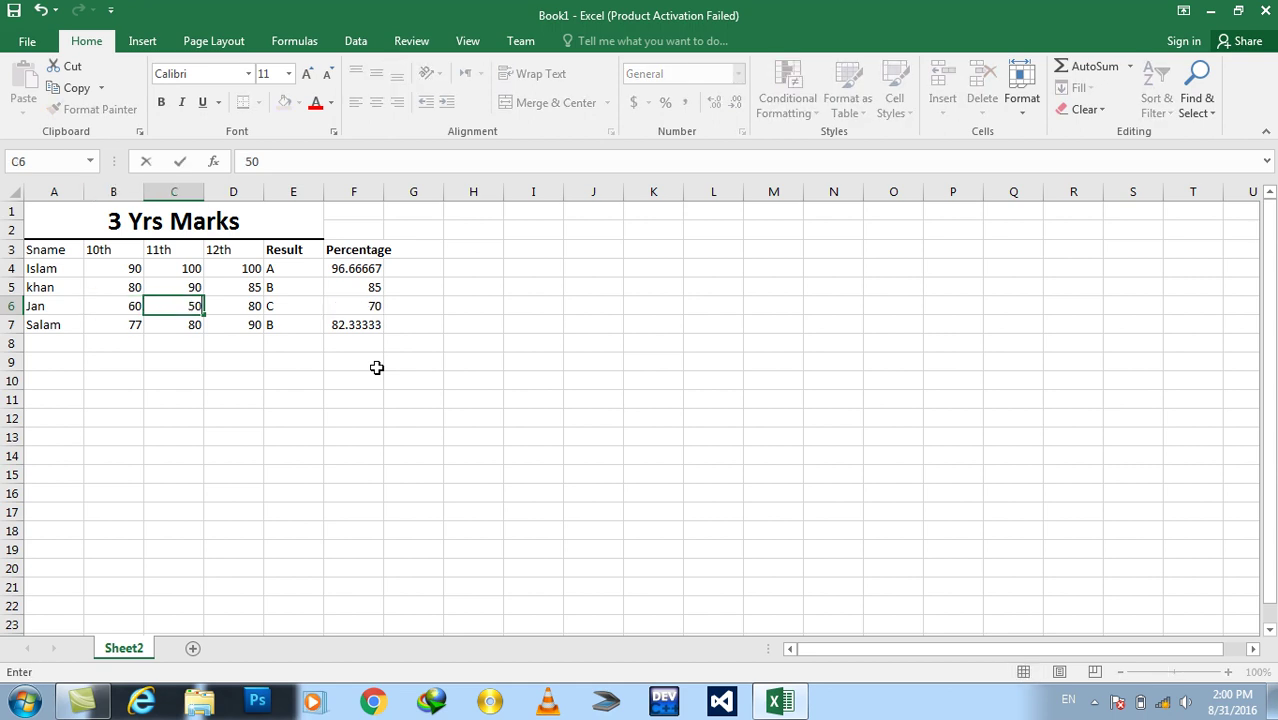
key(Tab)
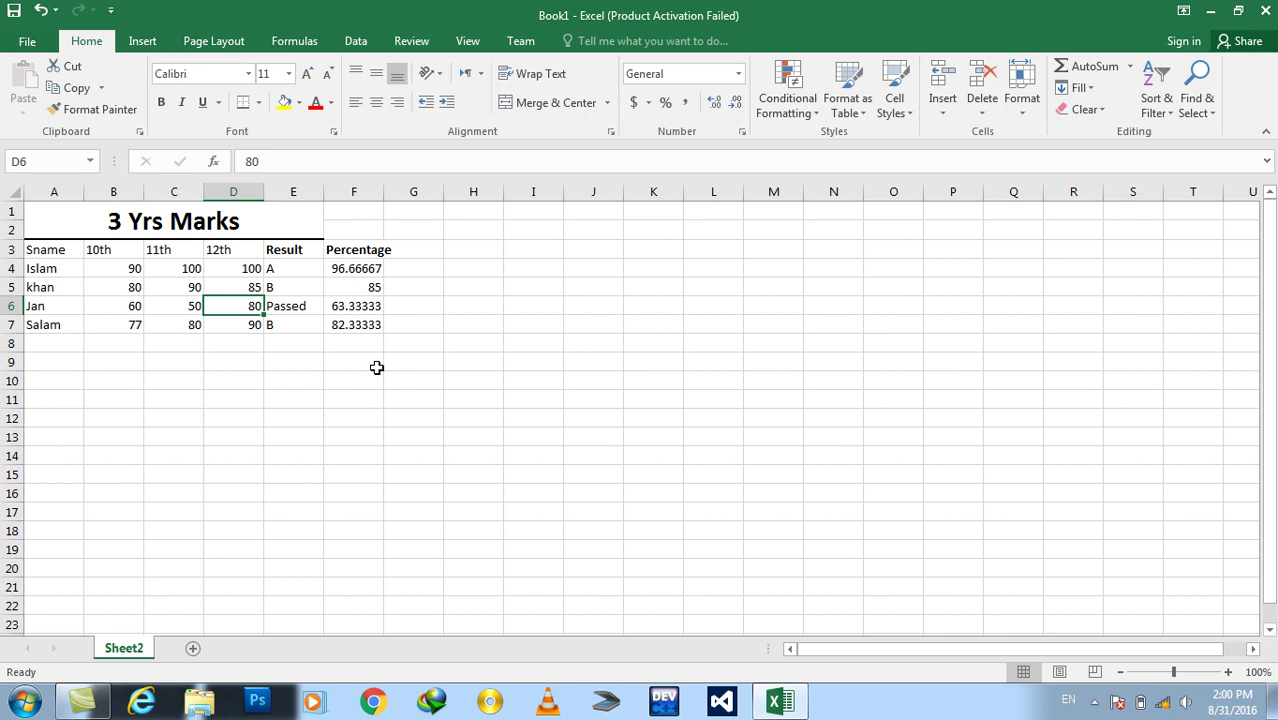
key(Tab)
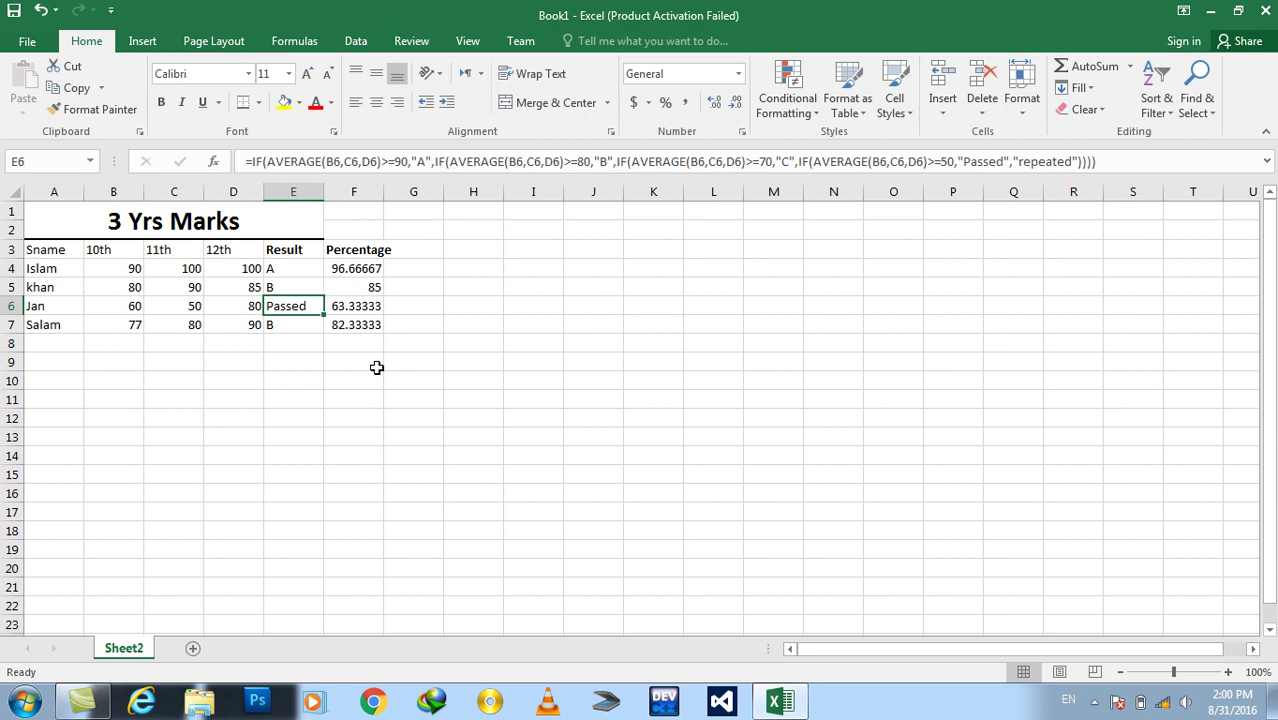
Replace row 6's marks with 40, 30 and 70, making the Result 'repeated' and Percentage 46.66667.
key(Left)
key(Left)
key(Left)
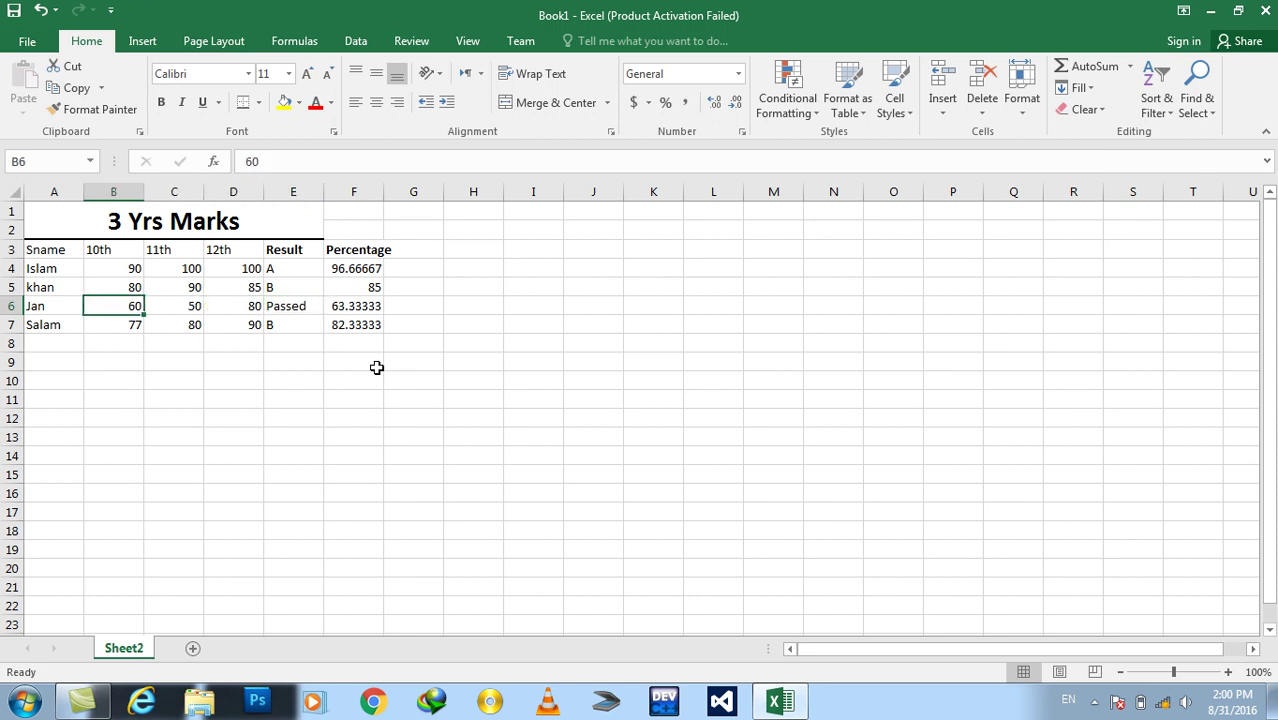
text(40)
key(Tab)
text(30)
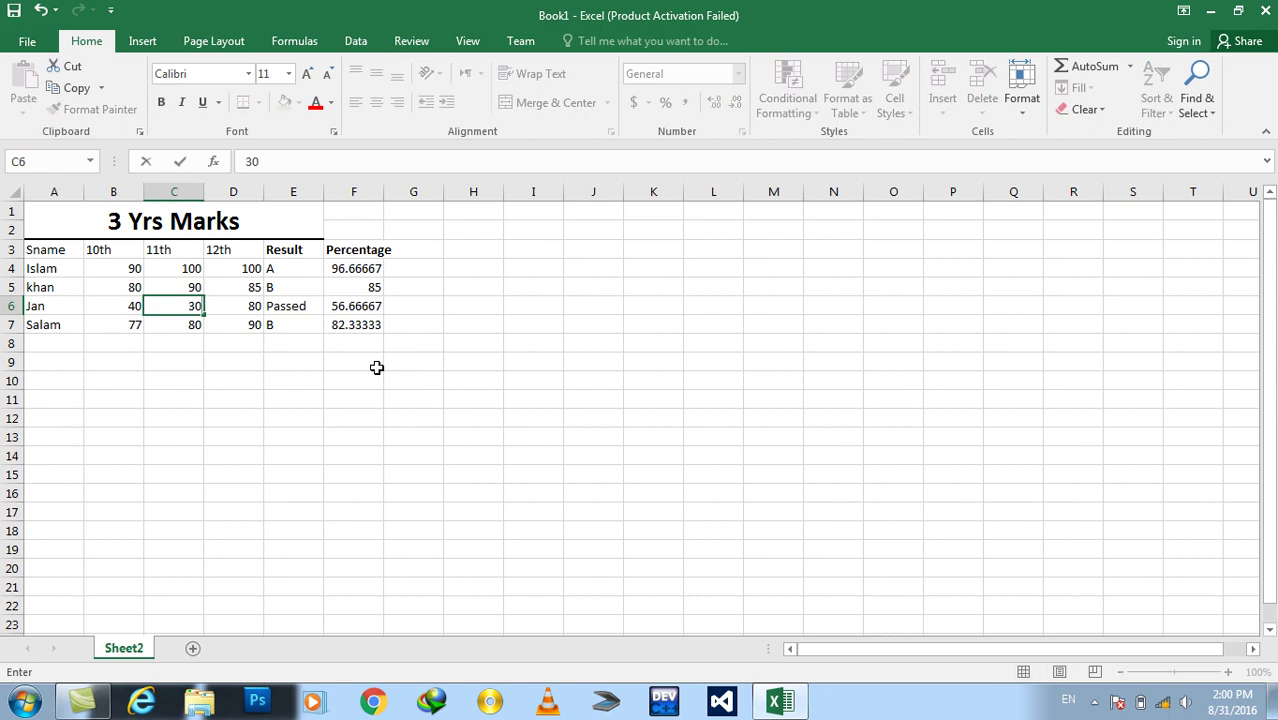
key(Tab)
text(70)
key(Return)
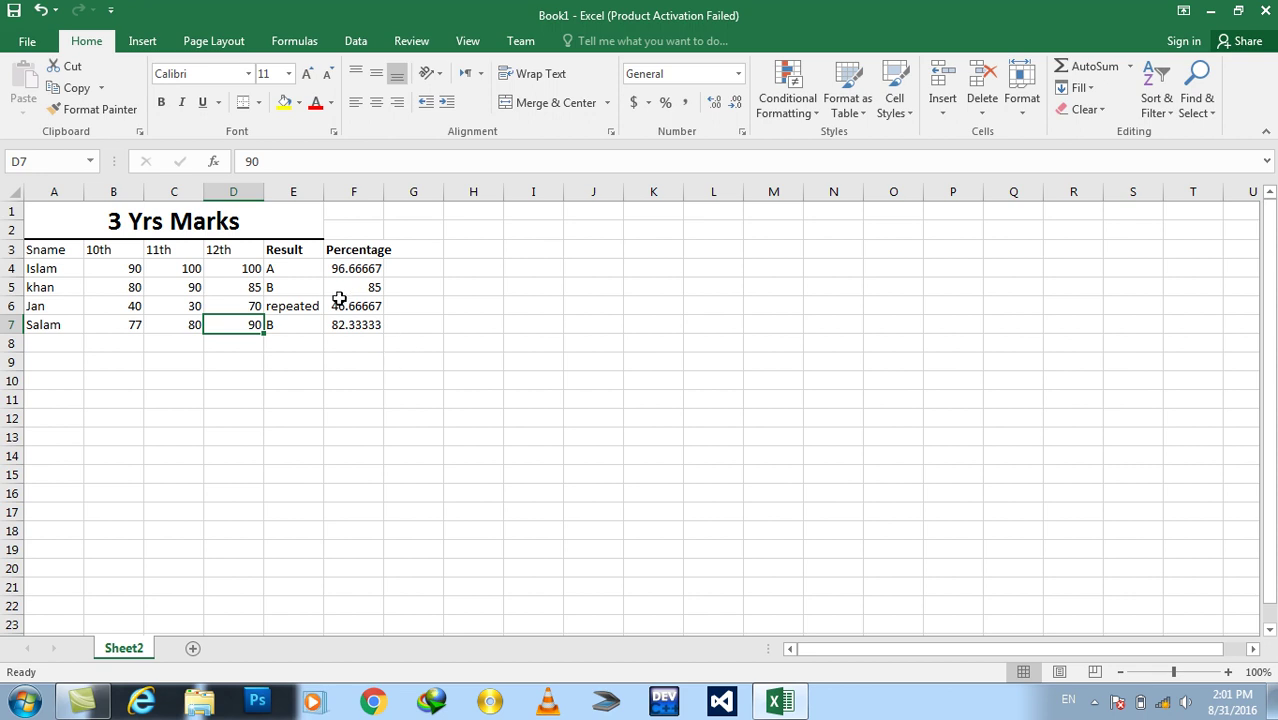
Clear the old Result values in E4:E7 and widen column F to fit the percentages.
drag(287, 265, 305, 326)
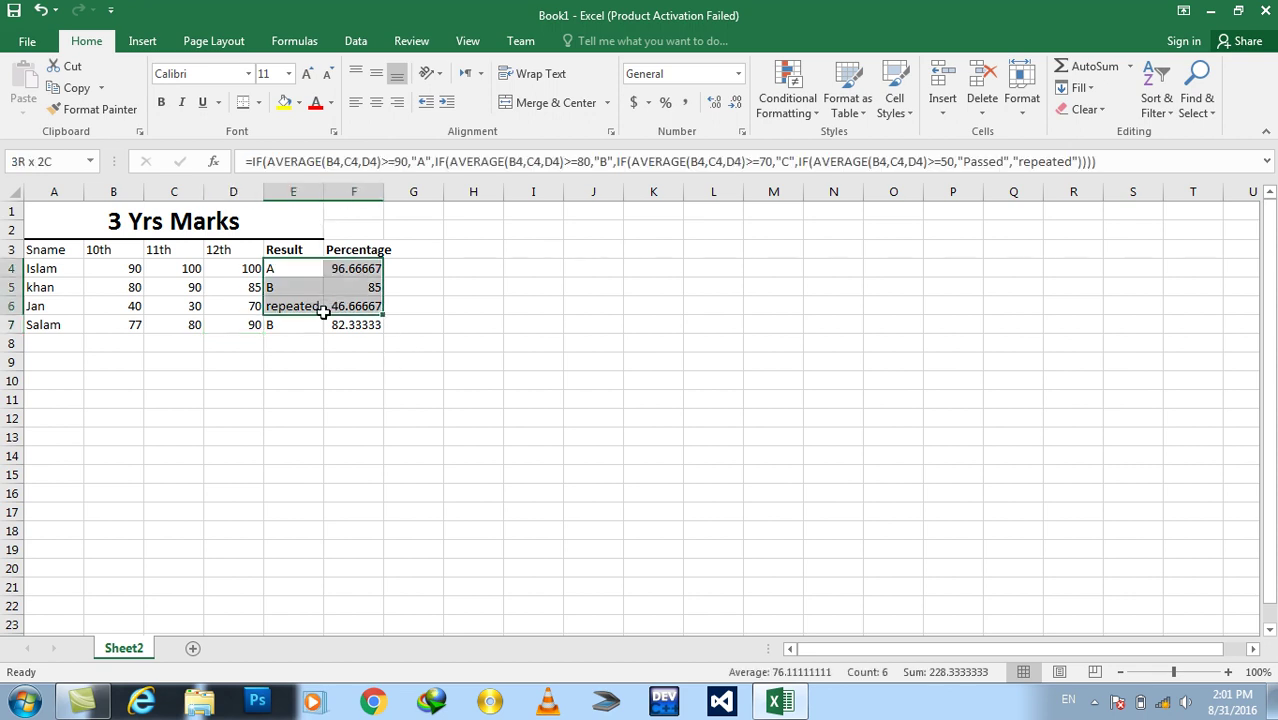
key(Delete)
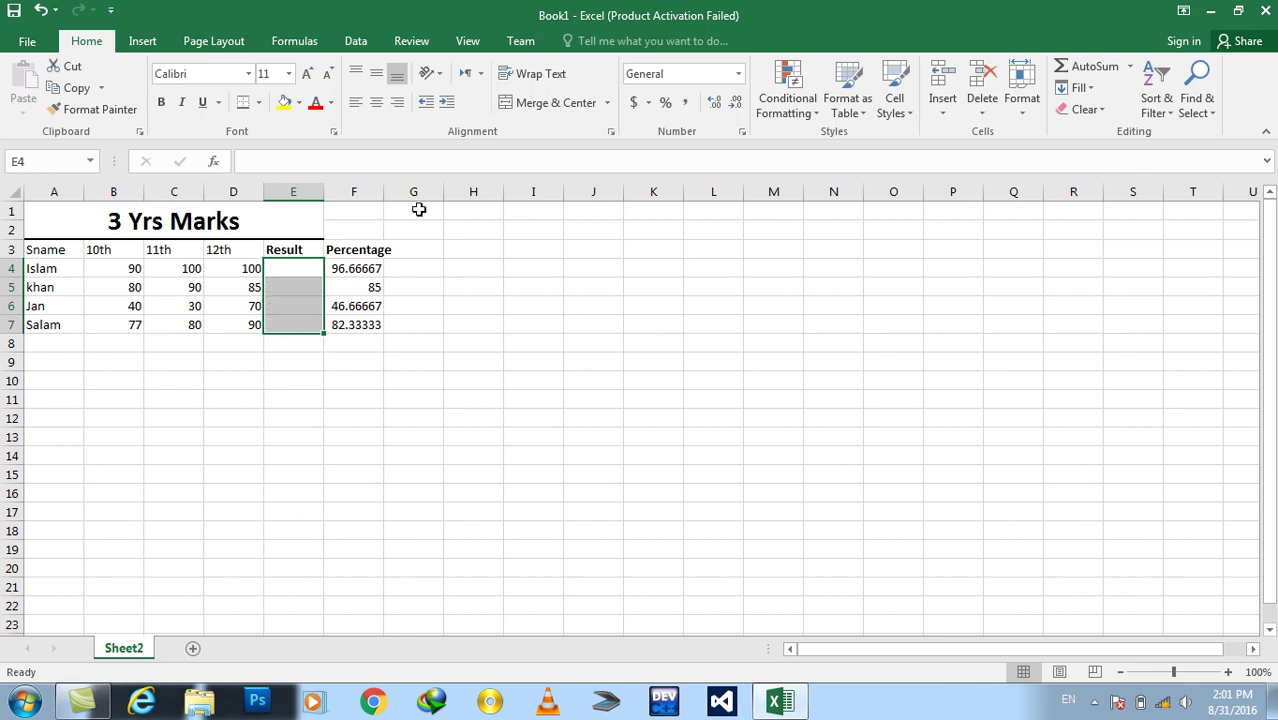
double_click(384, 191)
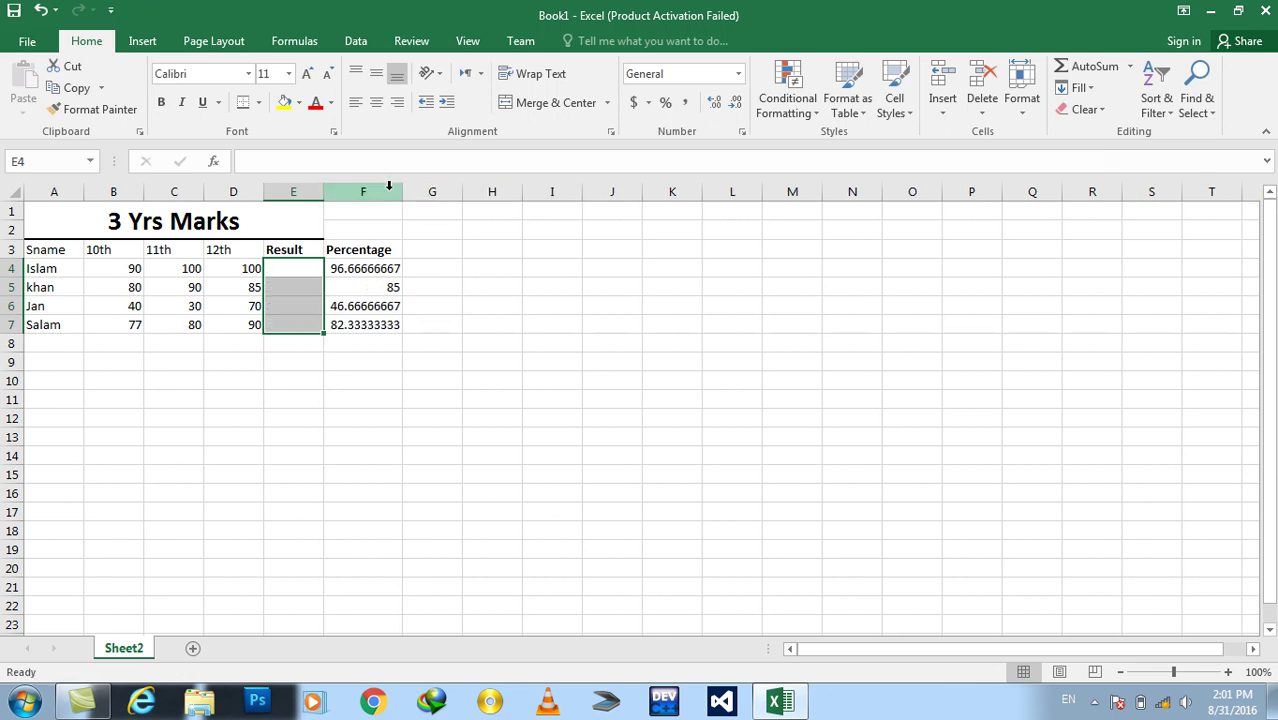
click(485, 323)
Start E4's formula with =if(sum(B4,C4,D4)/count(B4,C4,D4) as the average test.
click(287, 267)
text(=if(s)
key(Escape)
key(BackSpace)
text(sum()
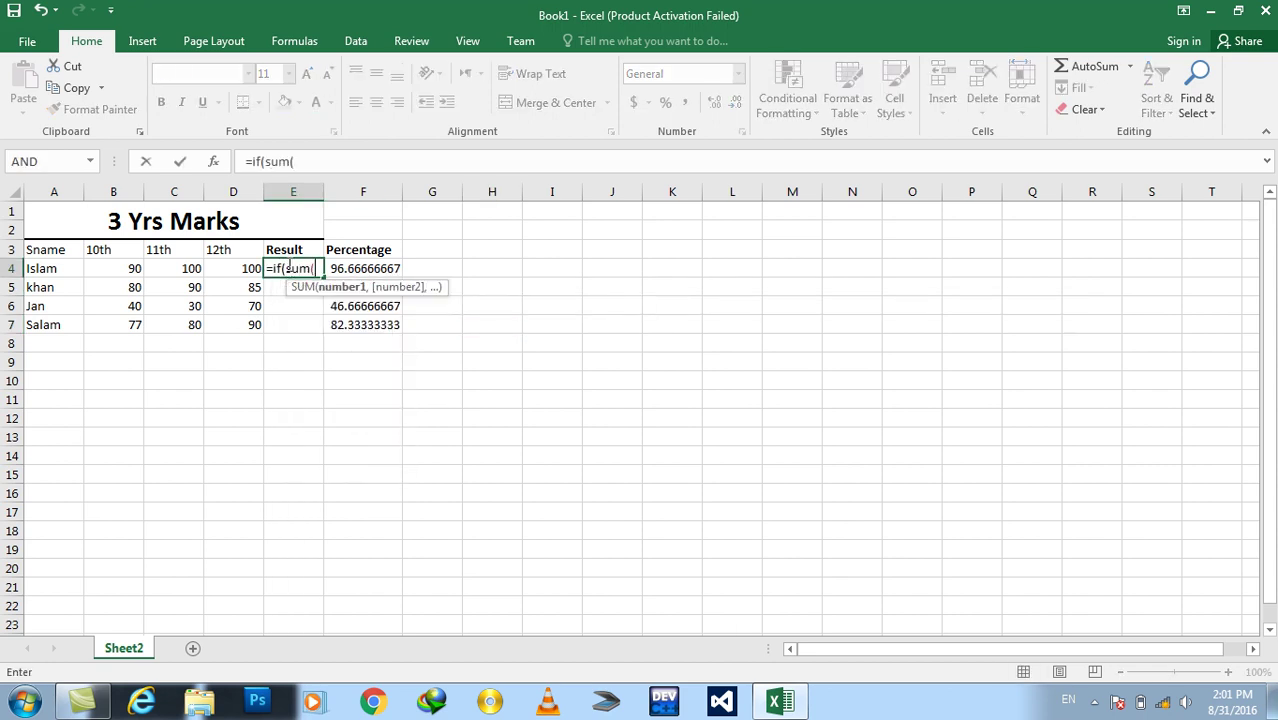
click(124, 268)
text(,)
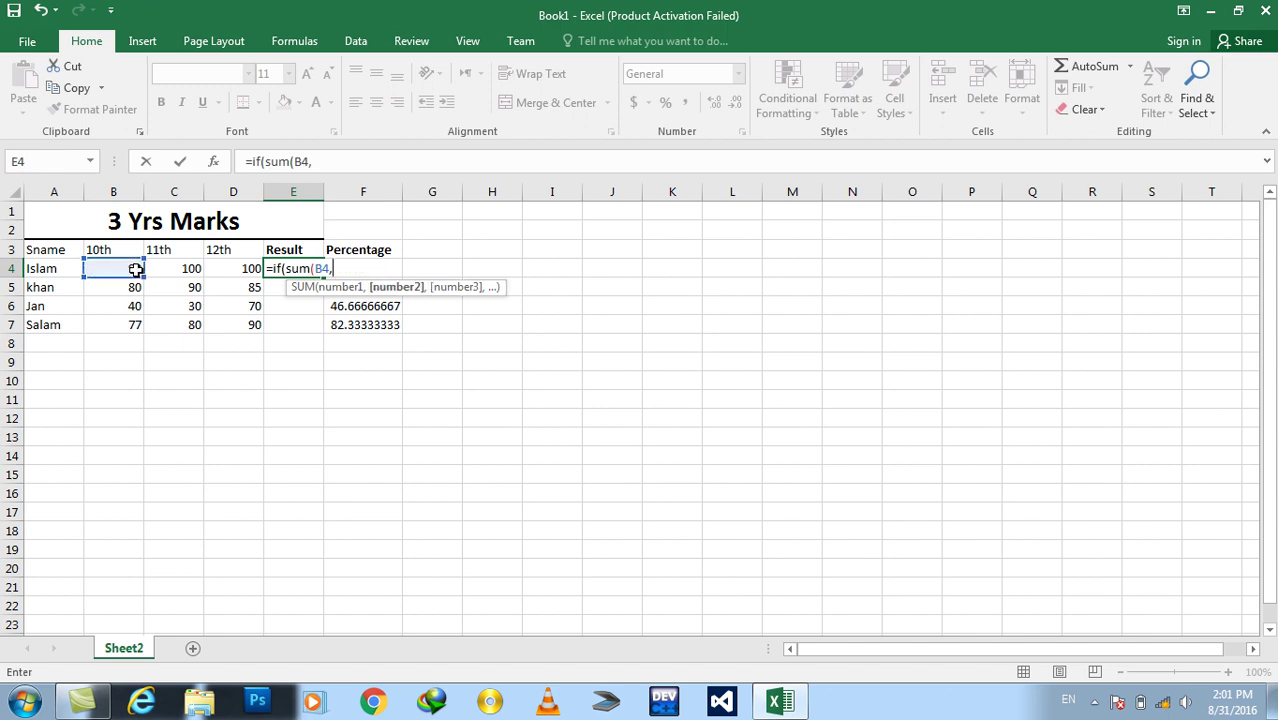
click(160, 268)
text(,)
click(218, 270)
text())
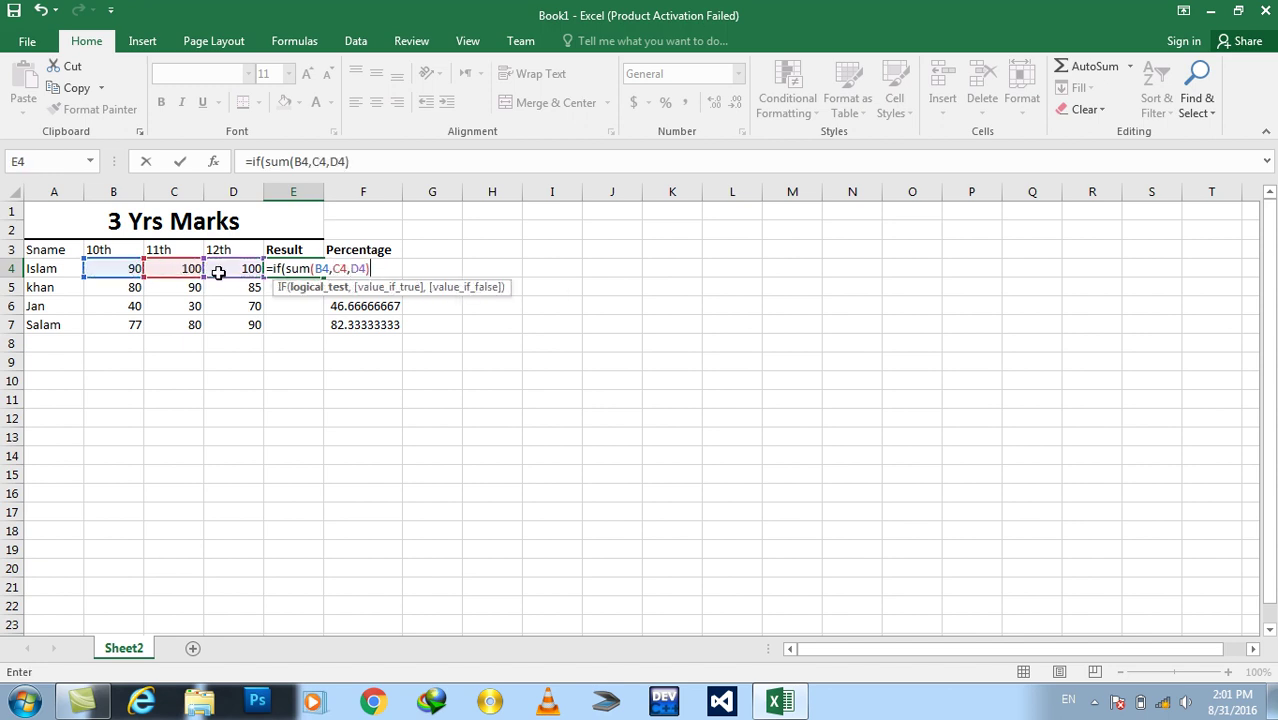
text(/count()
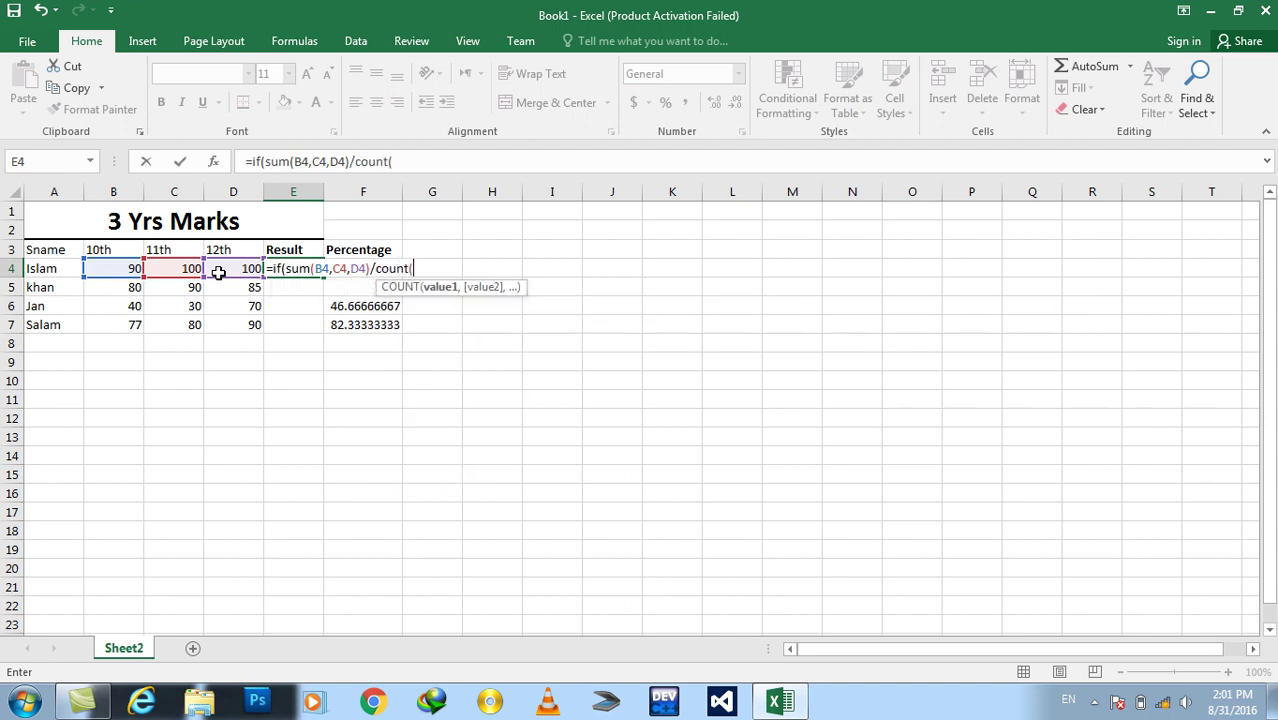
click(132, 272)
text(,)
click(163, 268)
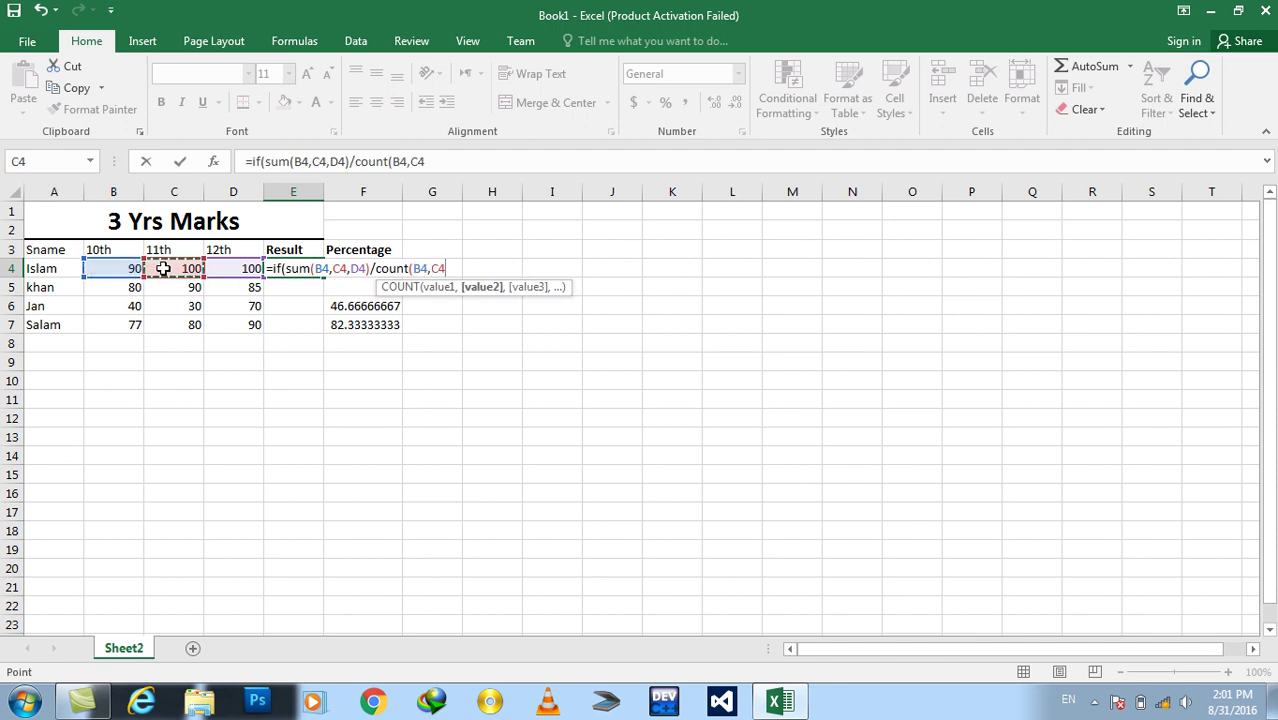
text(,)
click(236, 268)
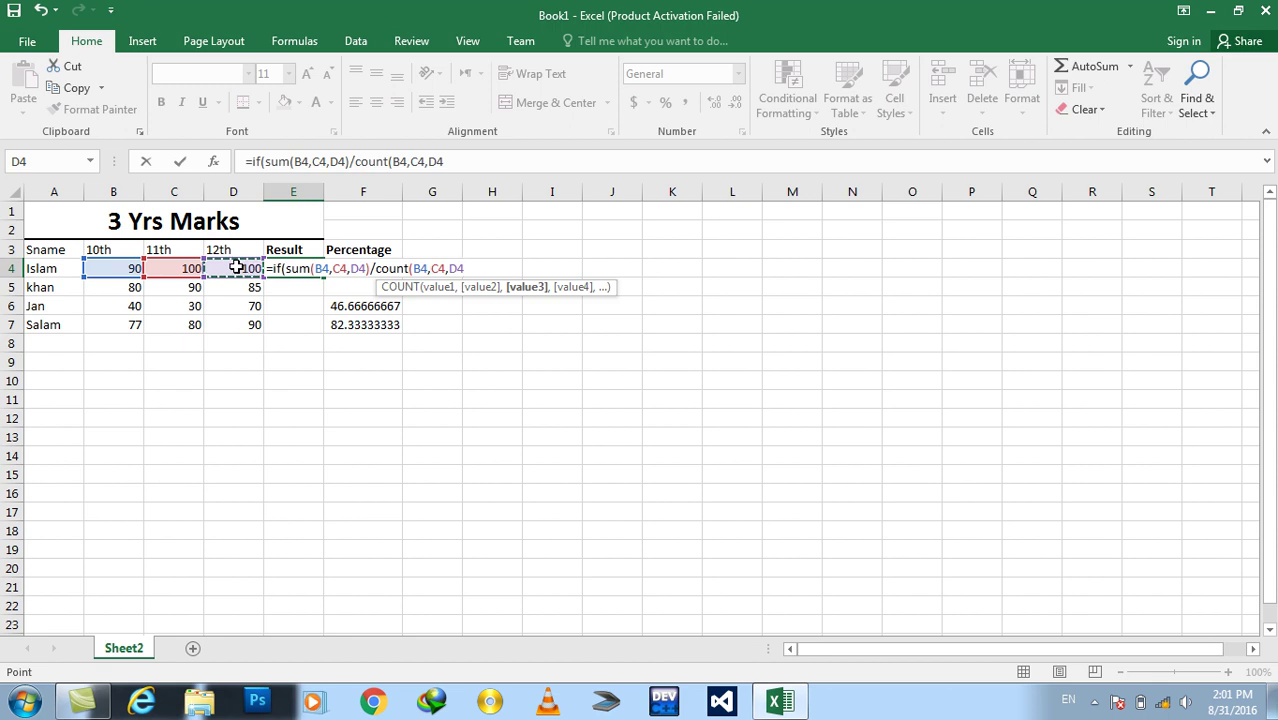
text())
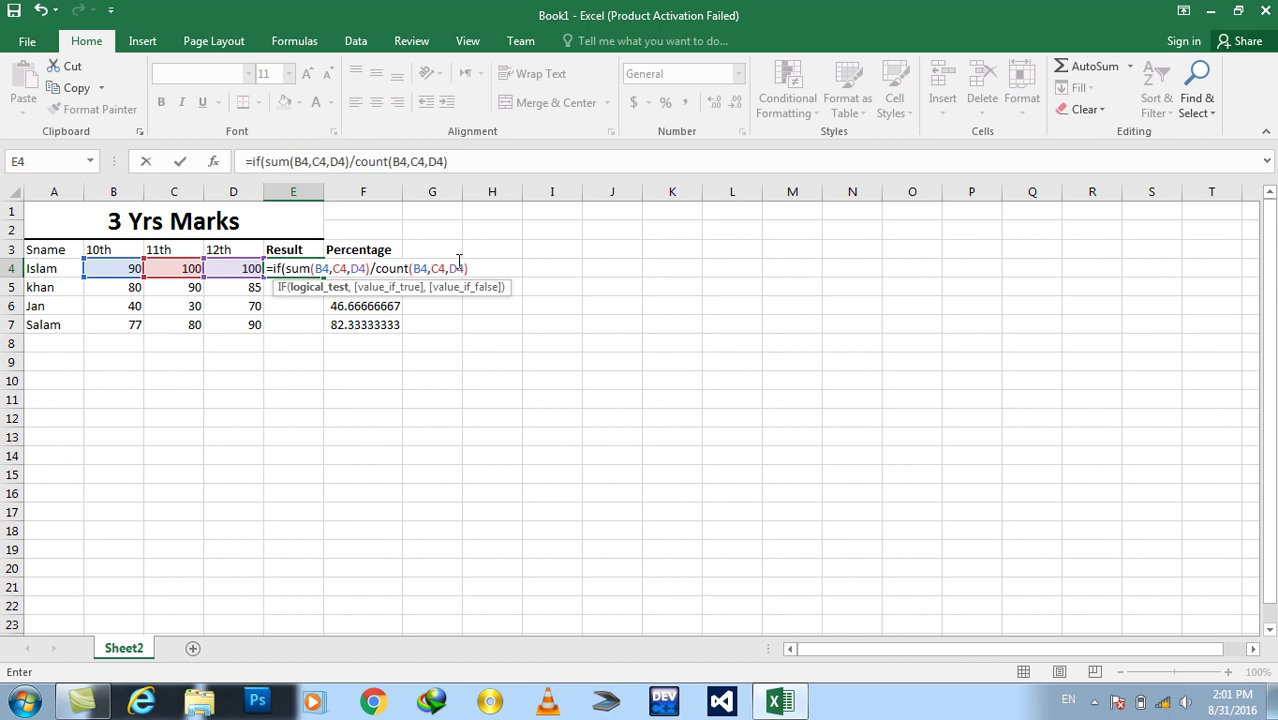
Add >=90 returning "A", then a nested sum/count average test >=80 returning "B".
text(>=90)
text(,"A",if()
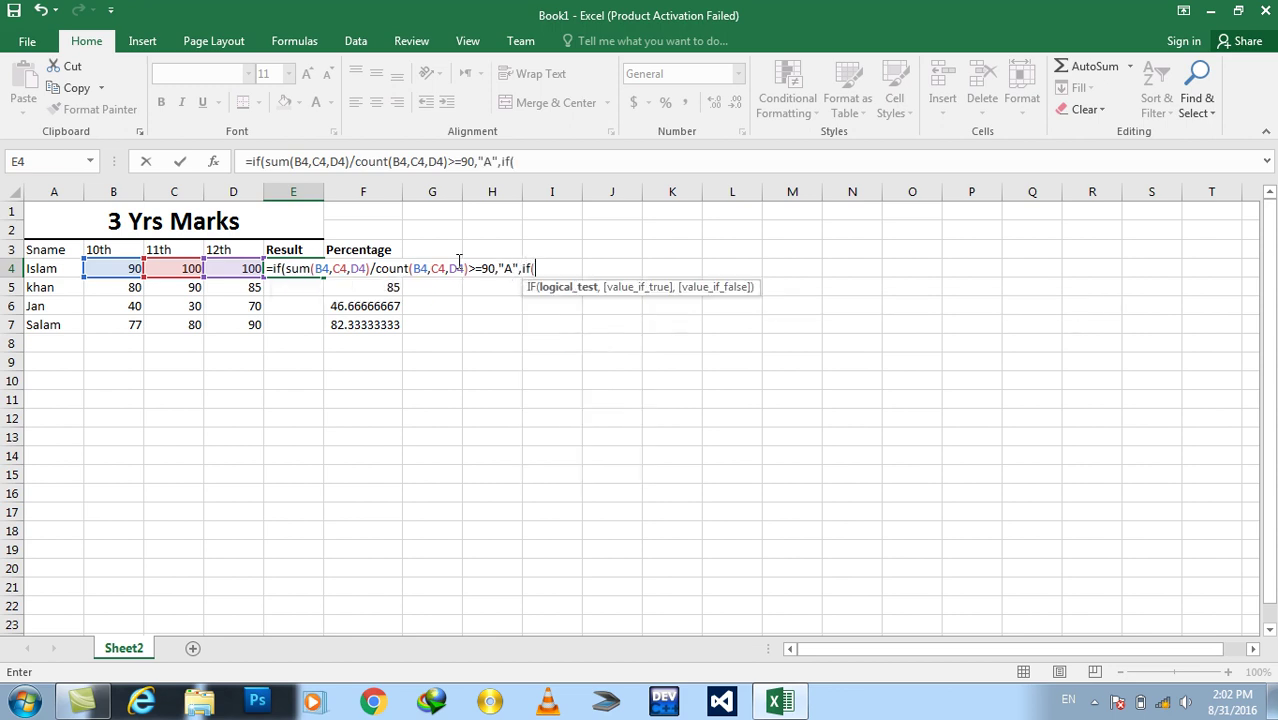
text(sum()
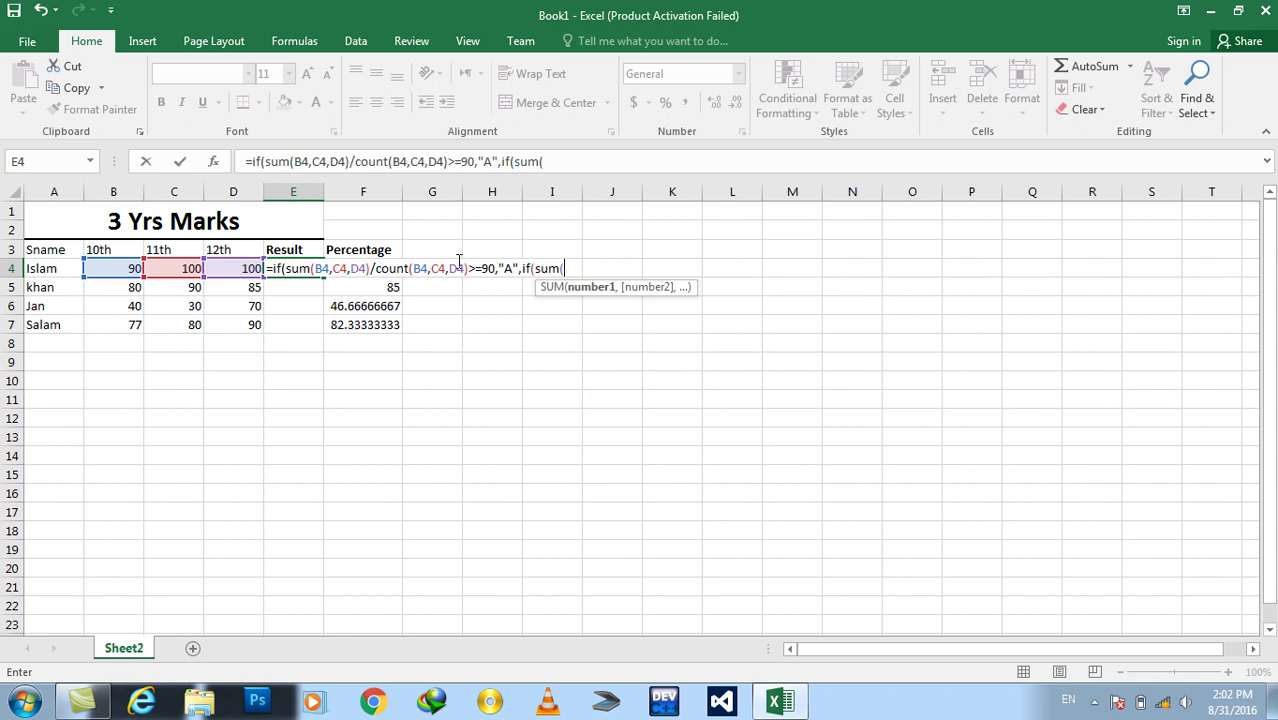
click(120, 268)
text(,)
click(150, 268)
text(,)
click(222, 268)
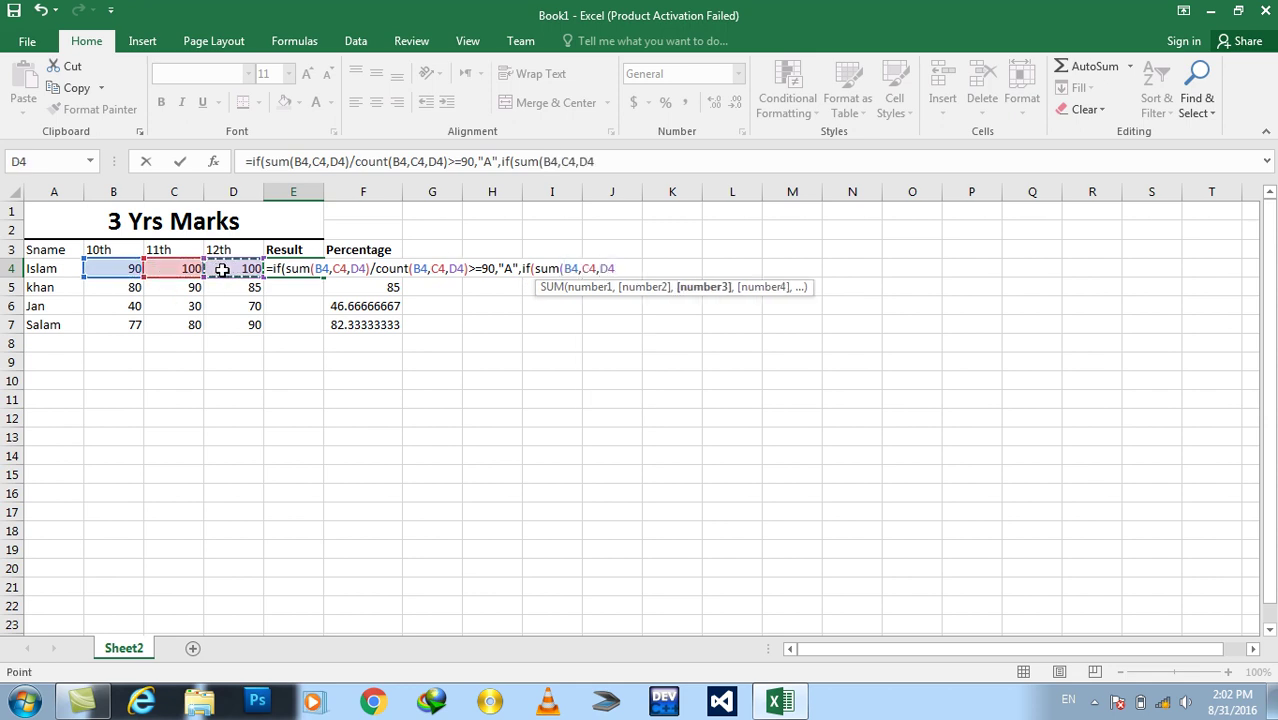
text())
text(/)
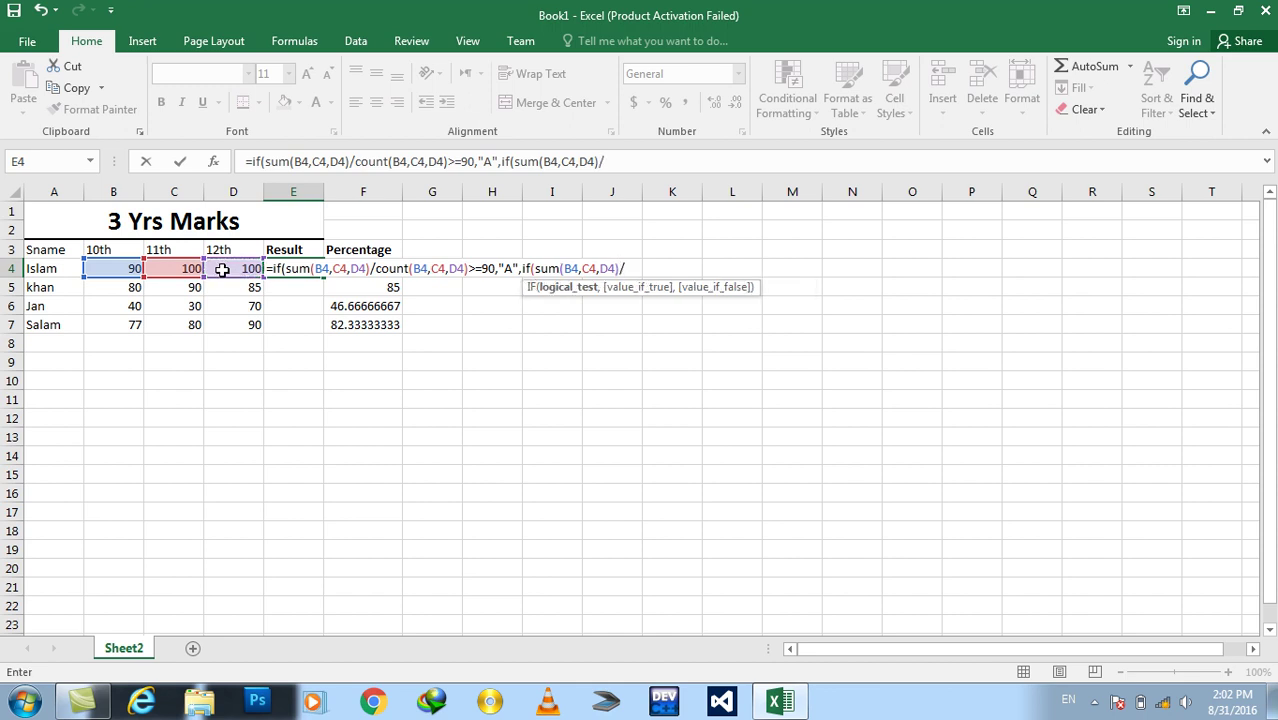
text(count()
click(117, 270)
text(,)
click(152, 268)
text(,)
click(217, 269)
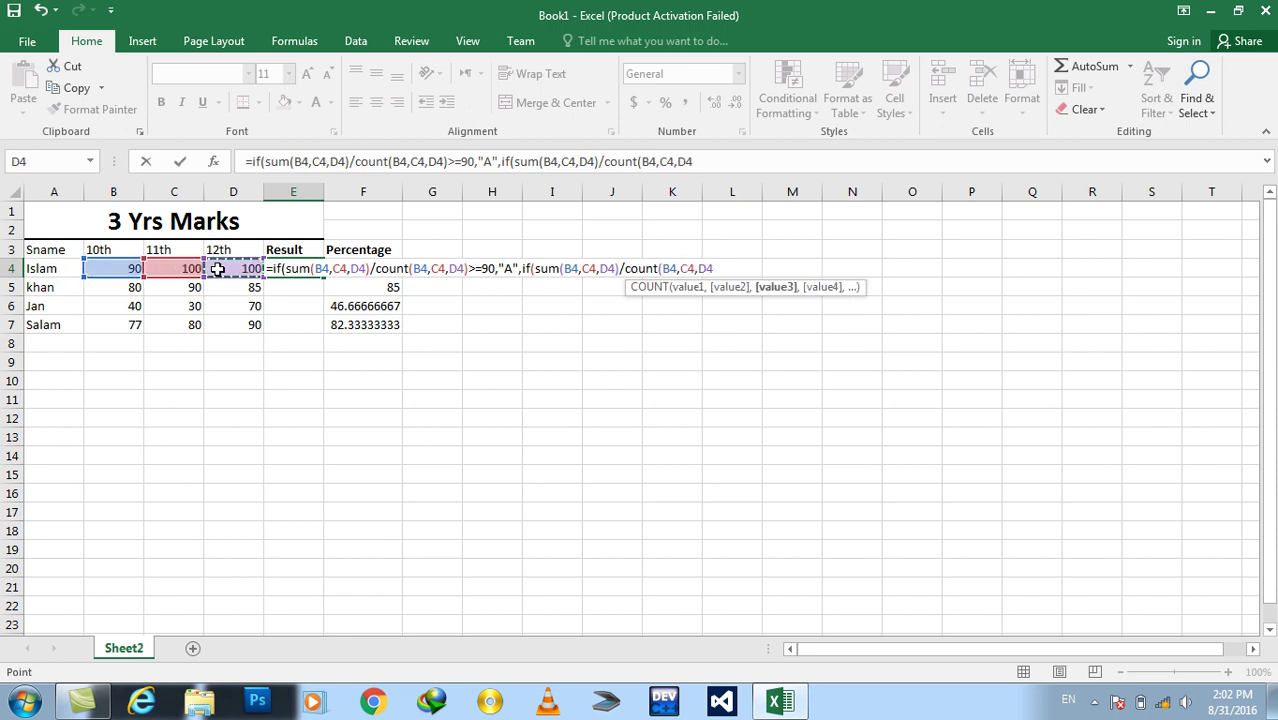
text()>)
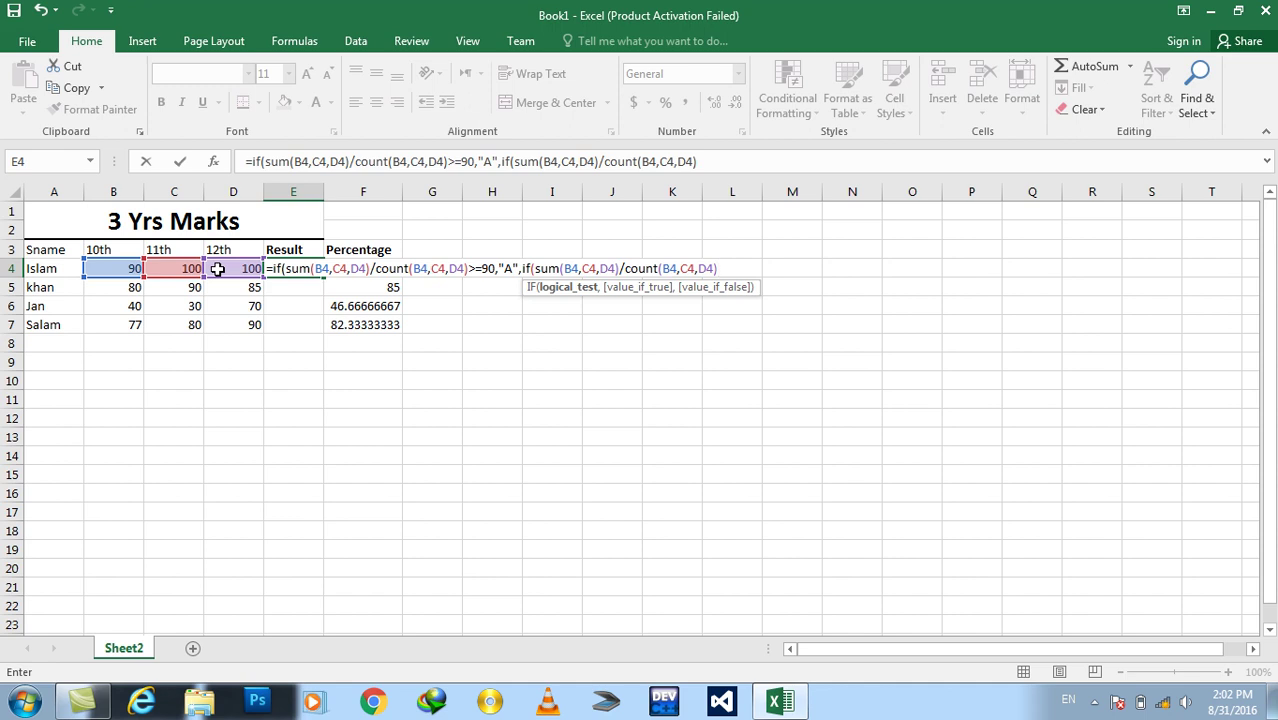
text(=80,"B")
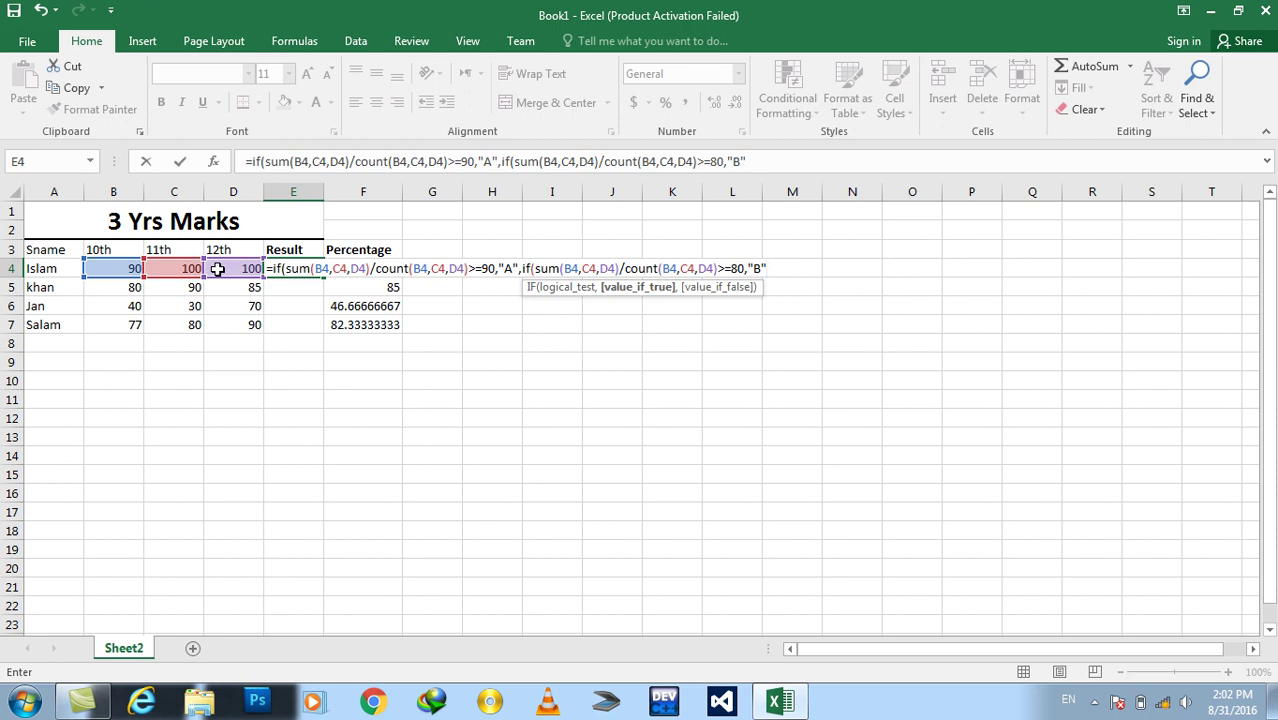
Add a third nested sum/count average test >=70 returning "C", opening the next IF.
text(,if(sum)
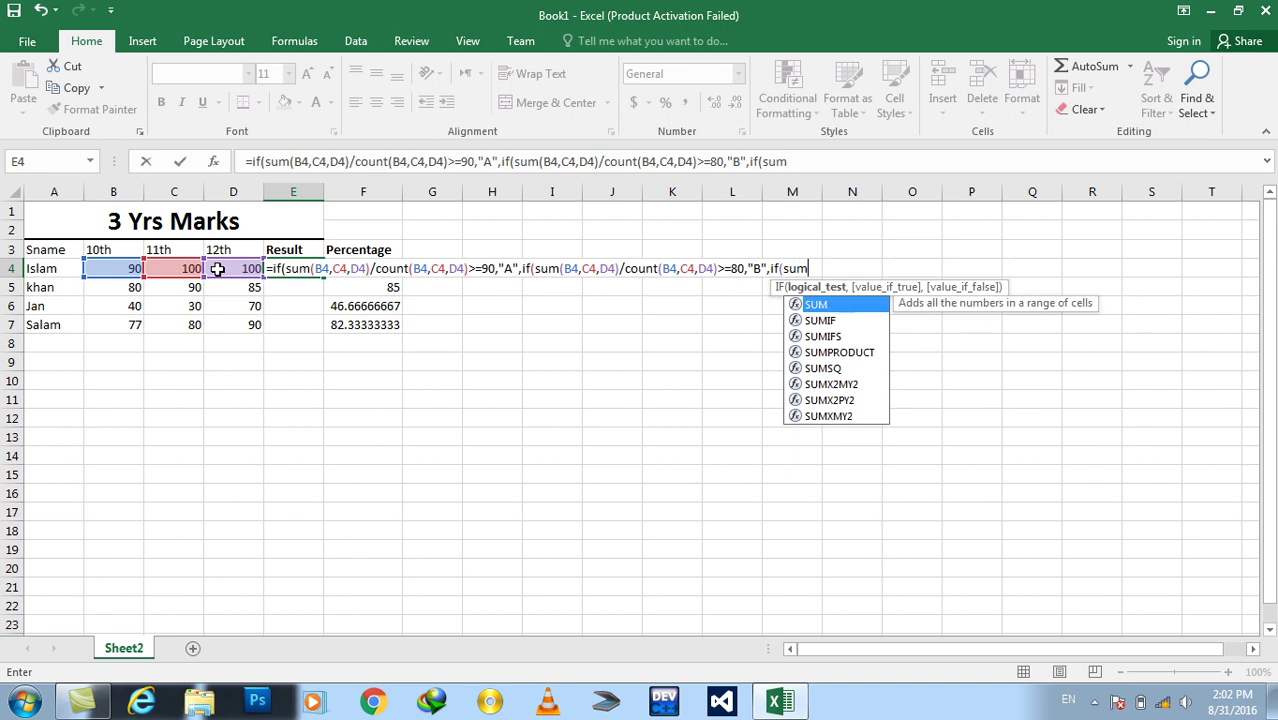
text(()
click(138, 277)
text(,)
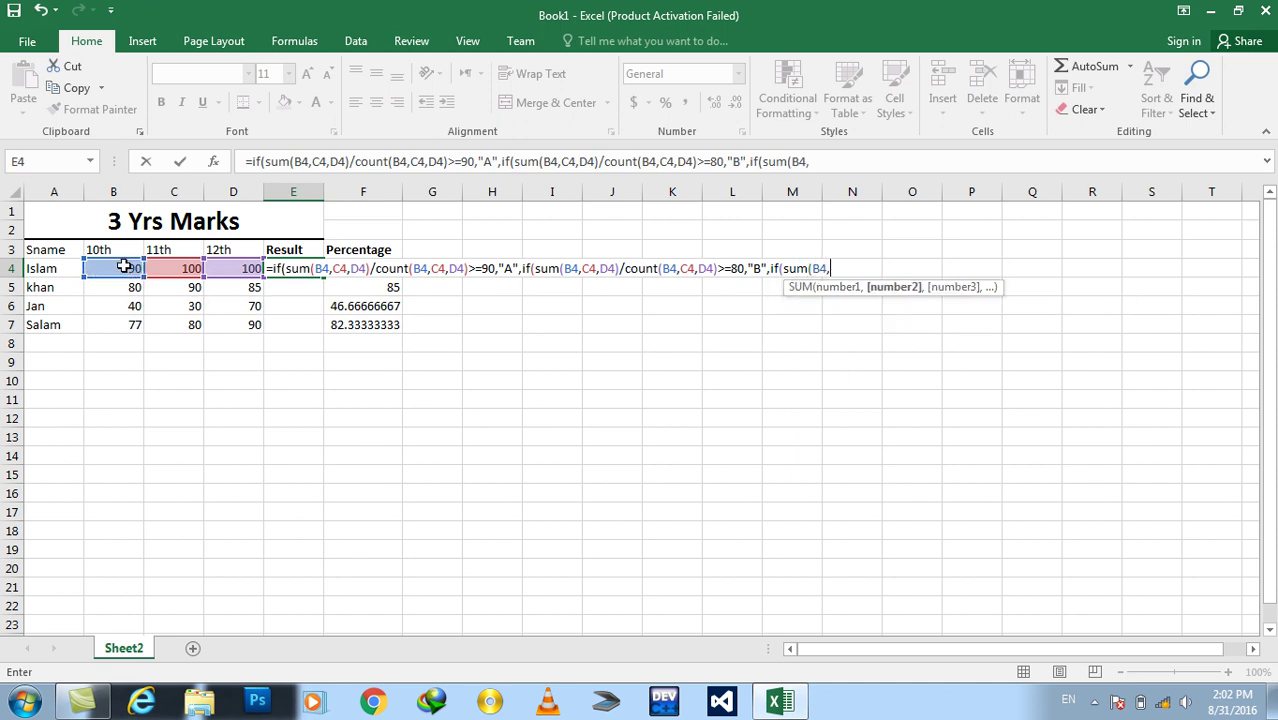
click(165, 268)
text(,)
click(225, 266)
text()/count()
click(130, 267)
text(,)
click(165, 268)
text(,)
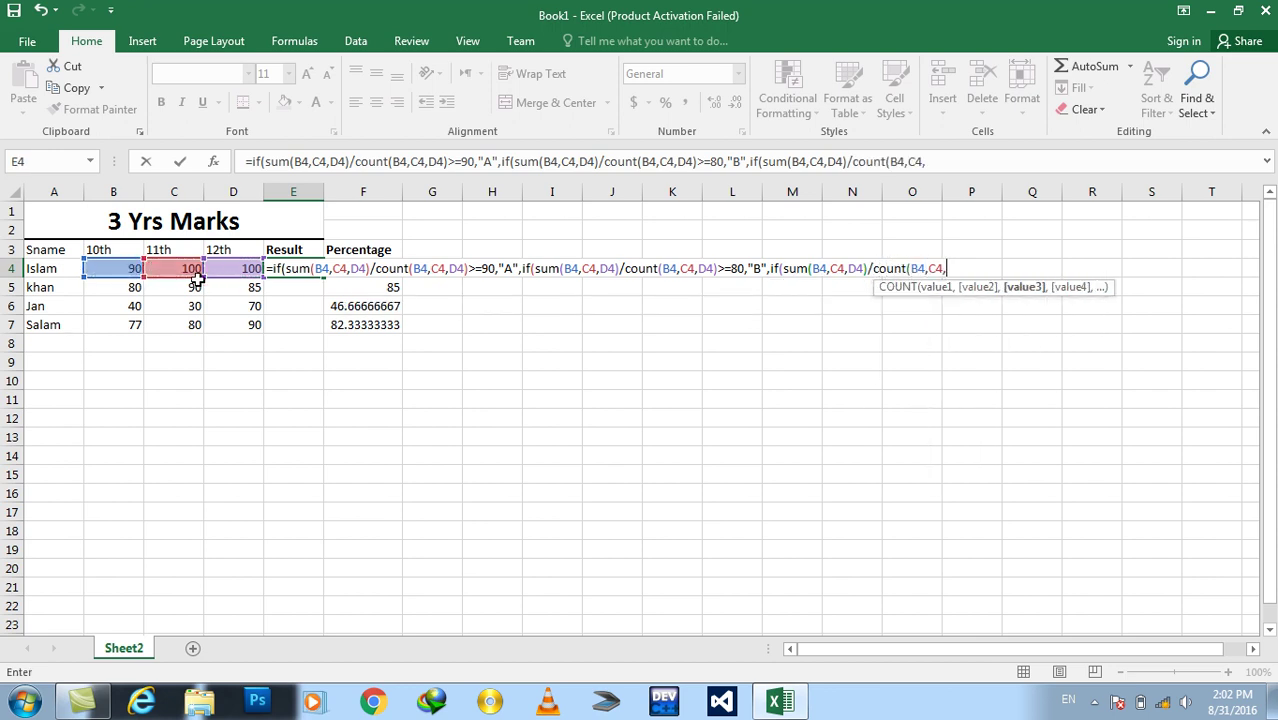
click(227, 269)
text())
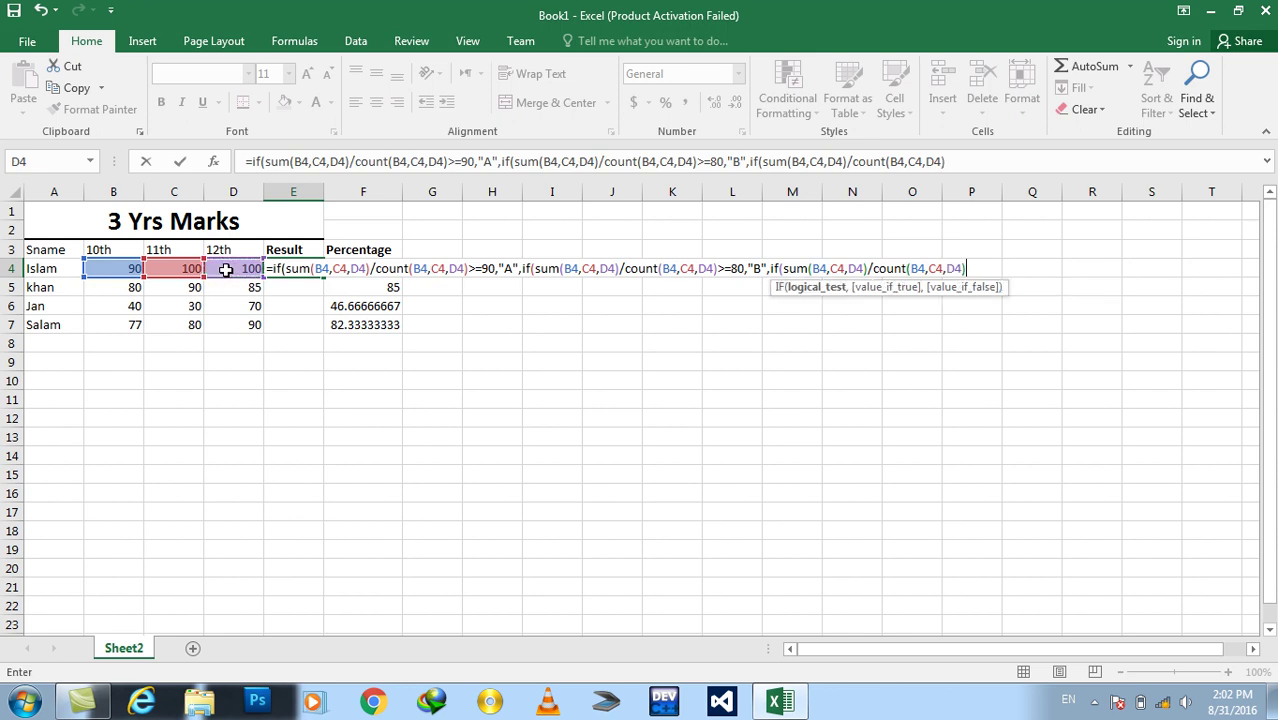
text(>=70,")
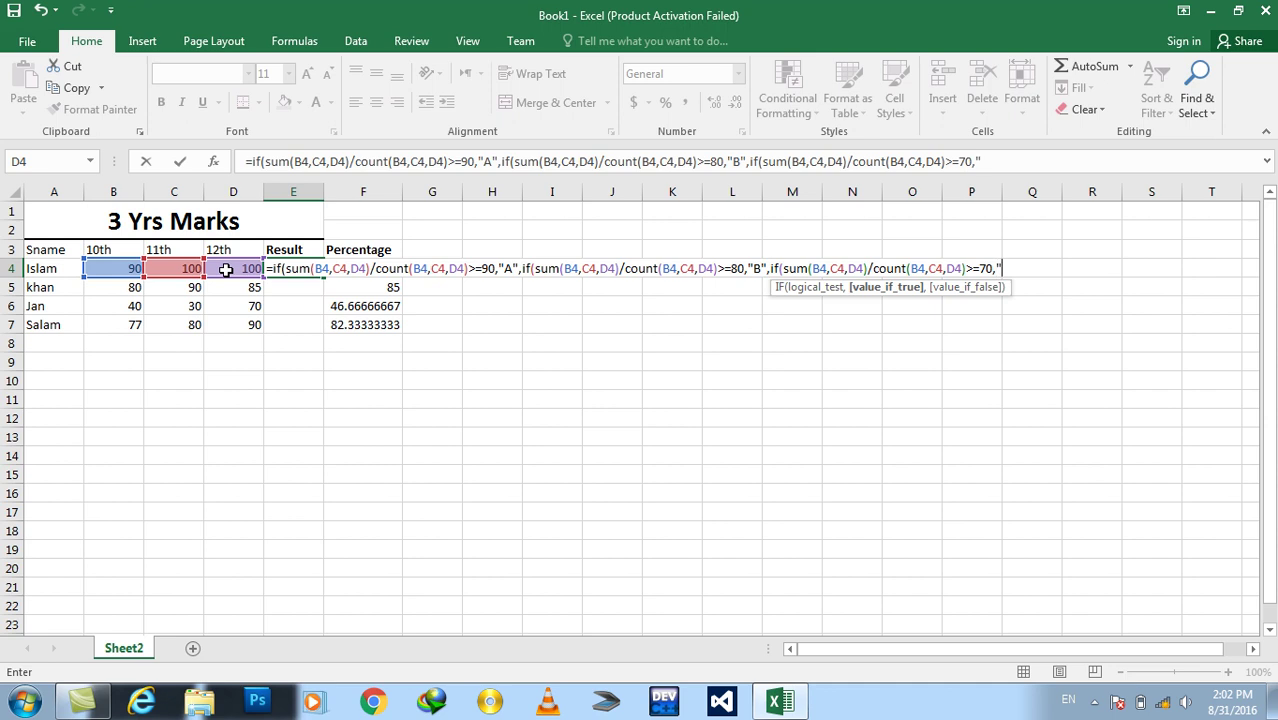
text(C",)
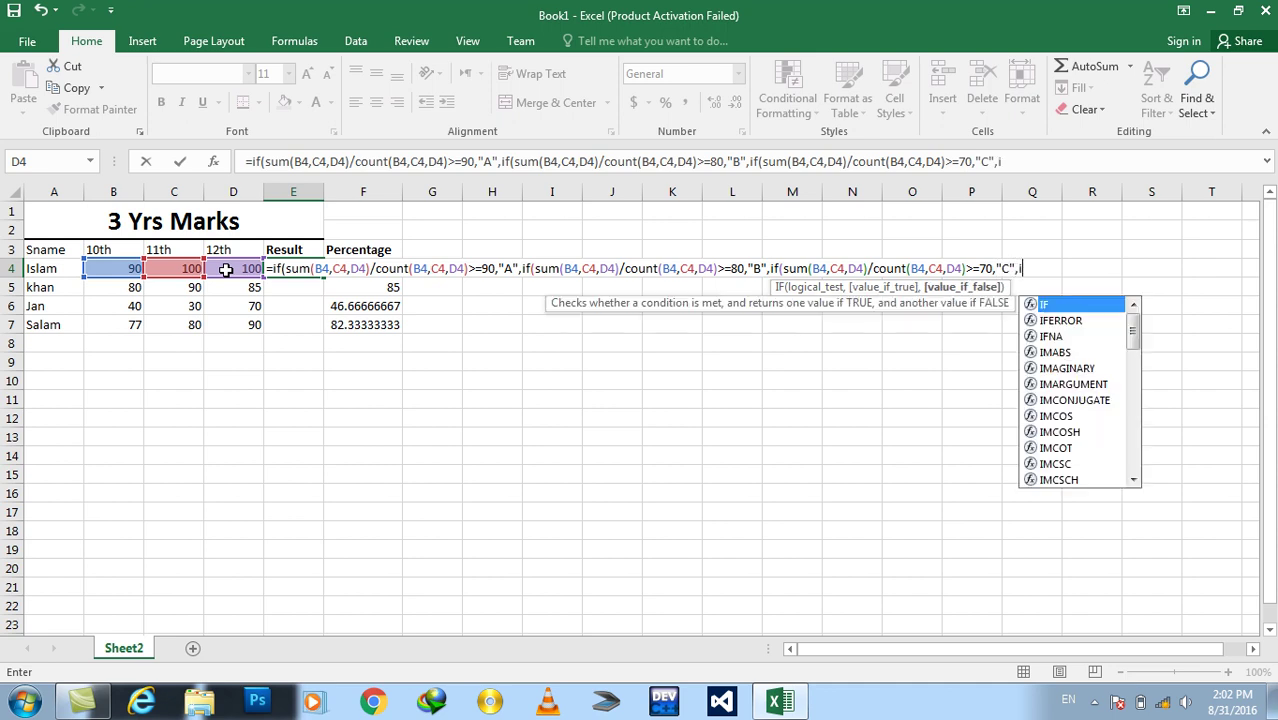
text(if(sum()
Add the last sum/count test >=50 returning "Passed", else "Repeated", closing all brackets.
click(128, 266)
text(,)
click(152, 266)
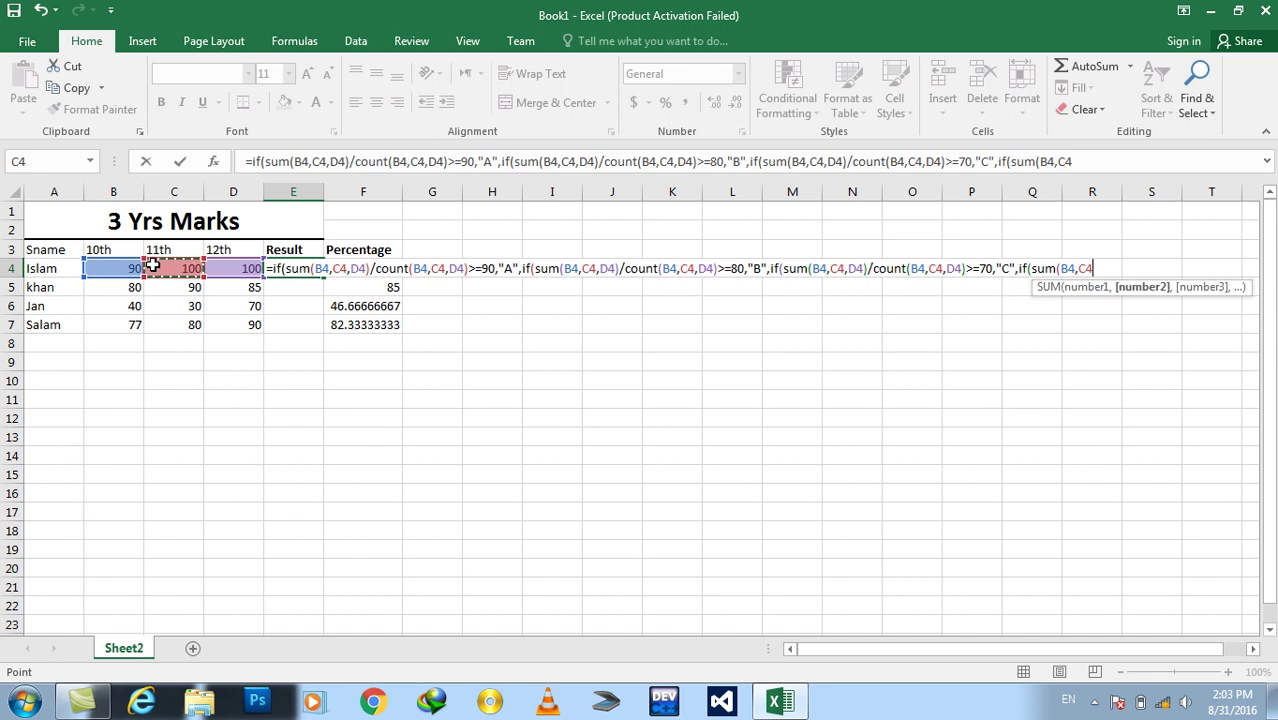
text(,)
click(218, 270)
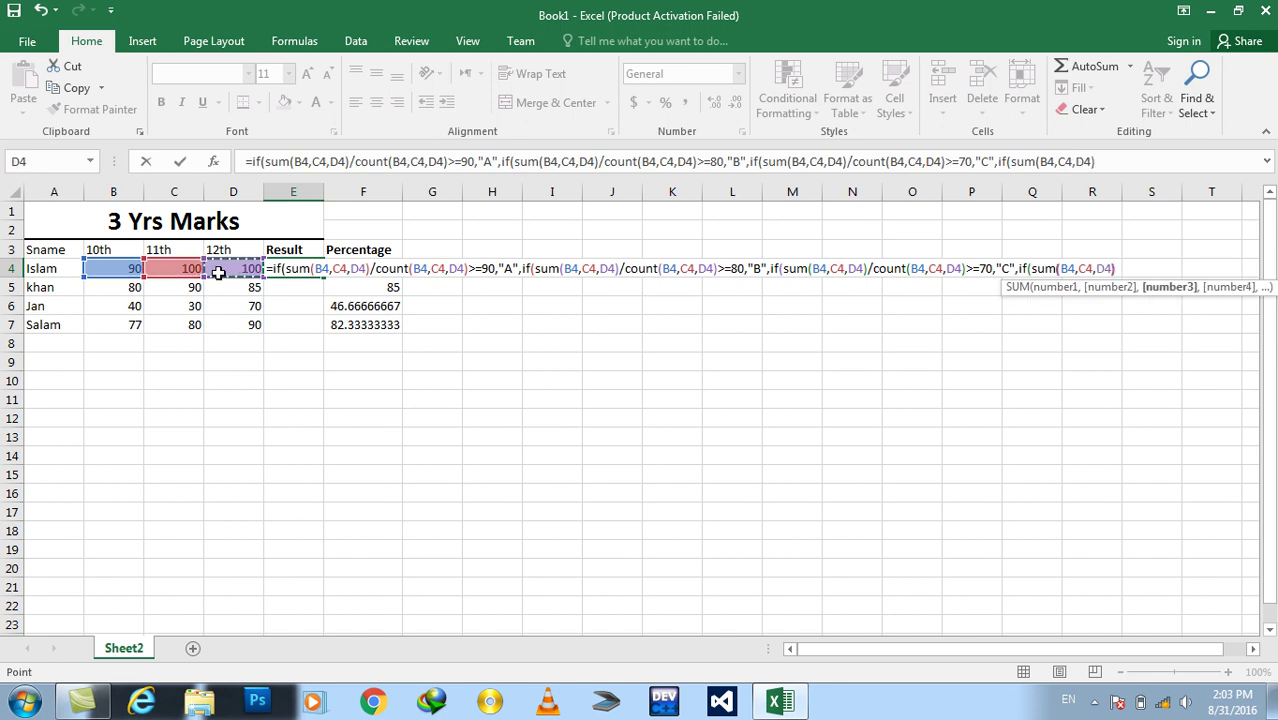
text()/count()
click(125, 270)
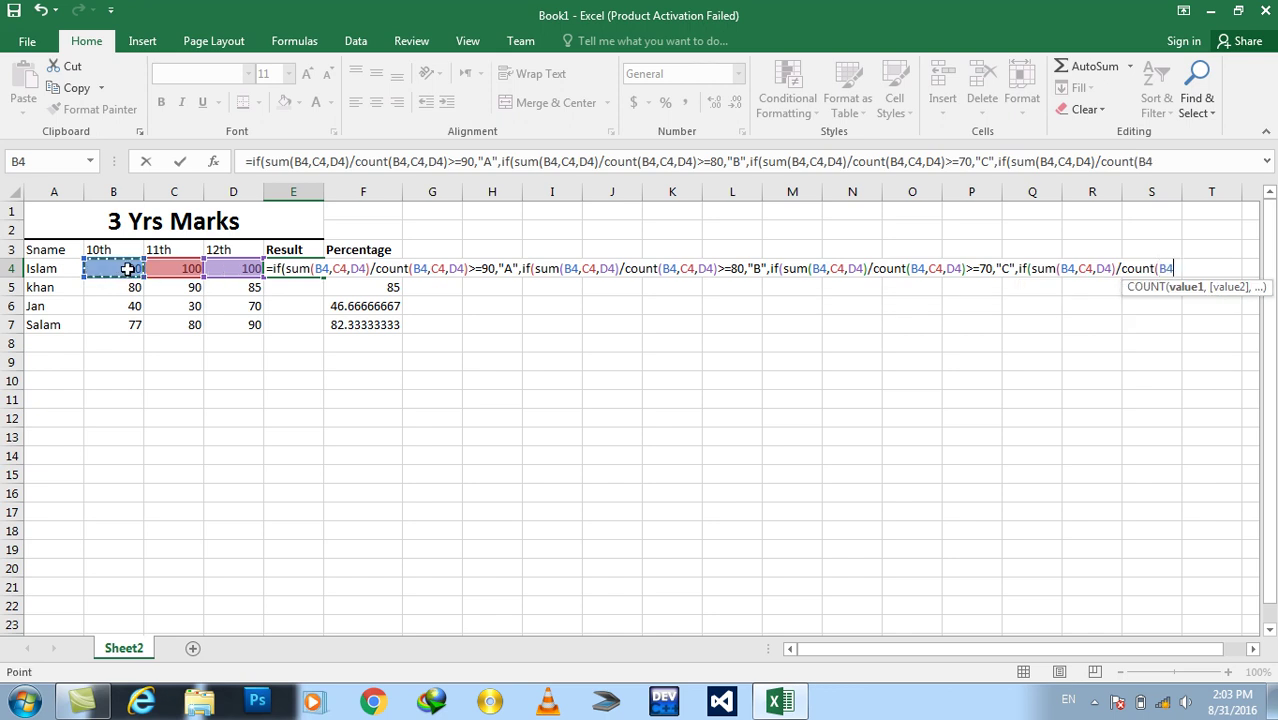
text(,)
click(180, 268)
text(,)
click(222, 268)
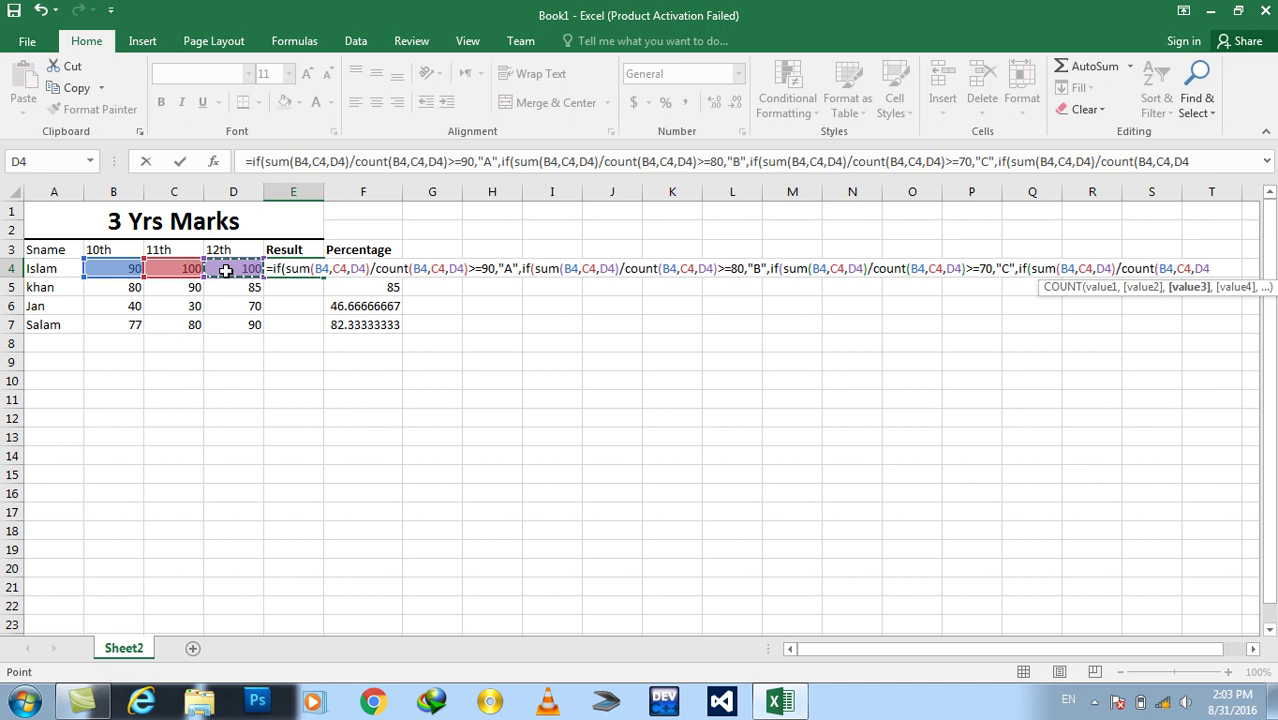
text()>)
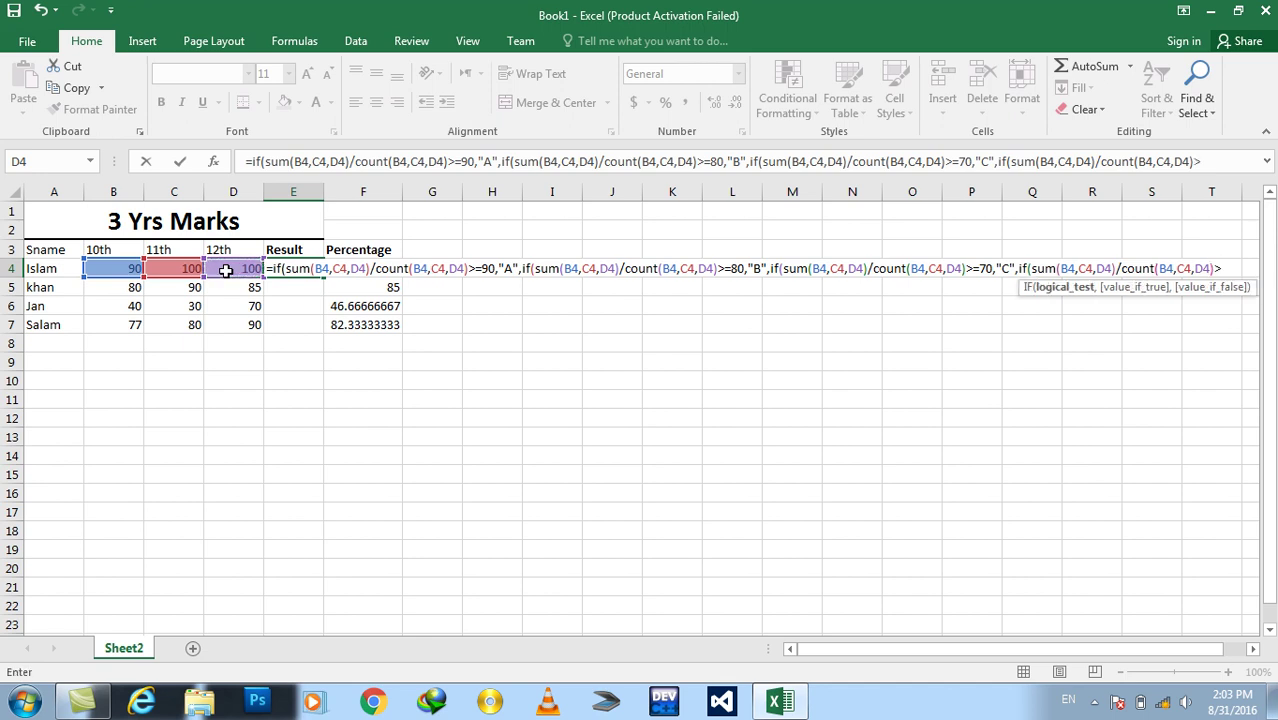
text(=)
text(50,"Passed","Repeated")
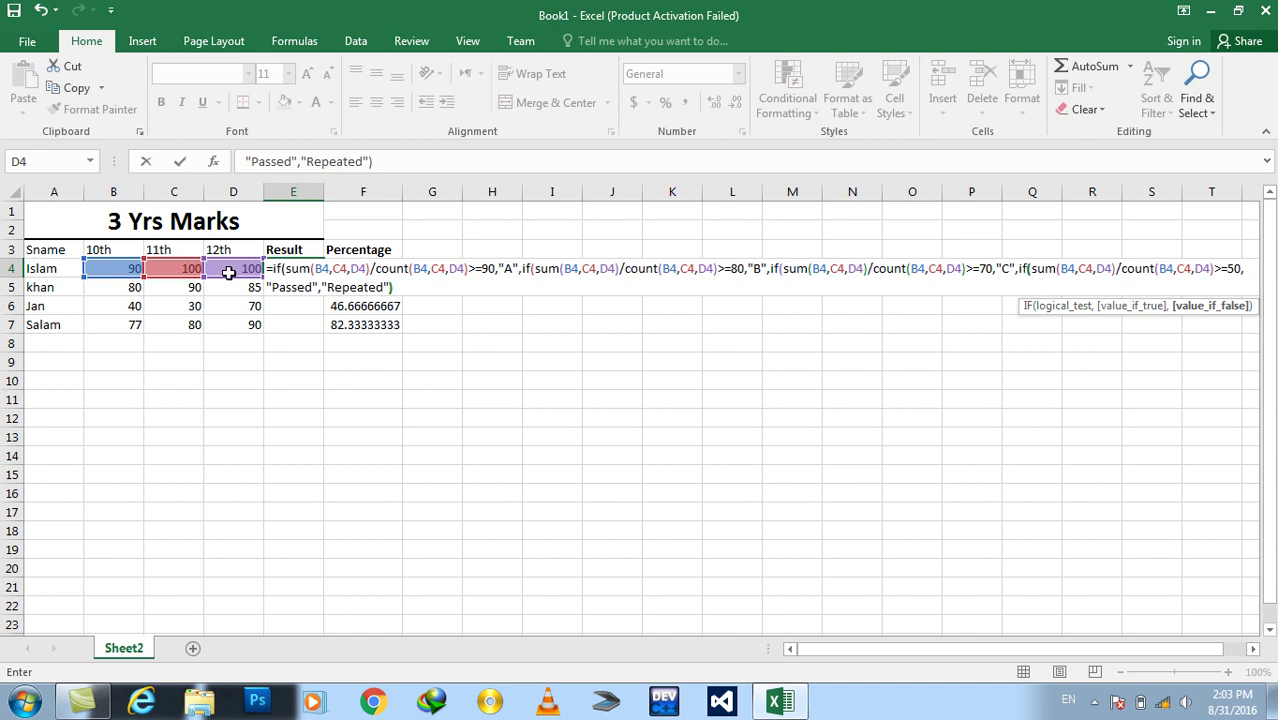
text())))
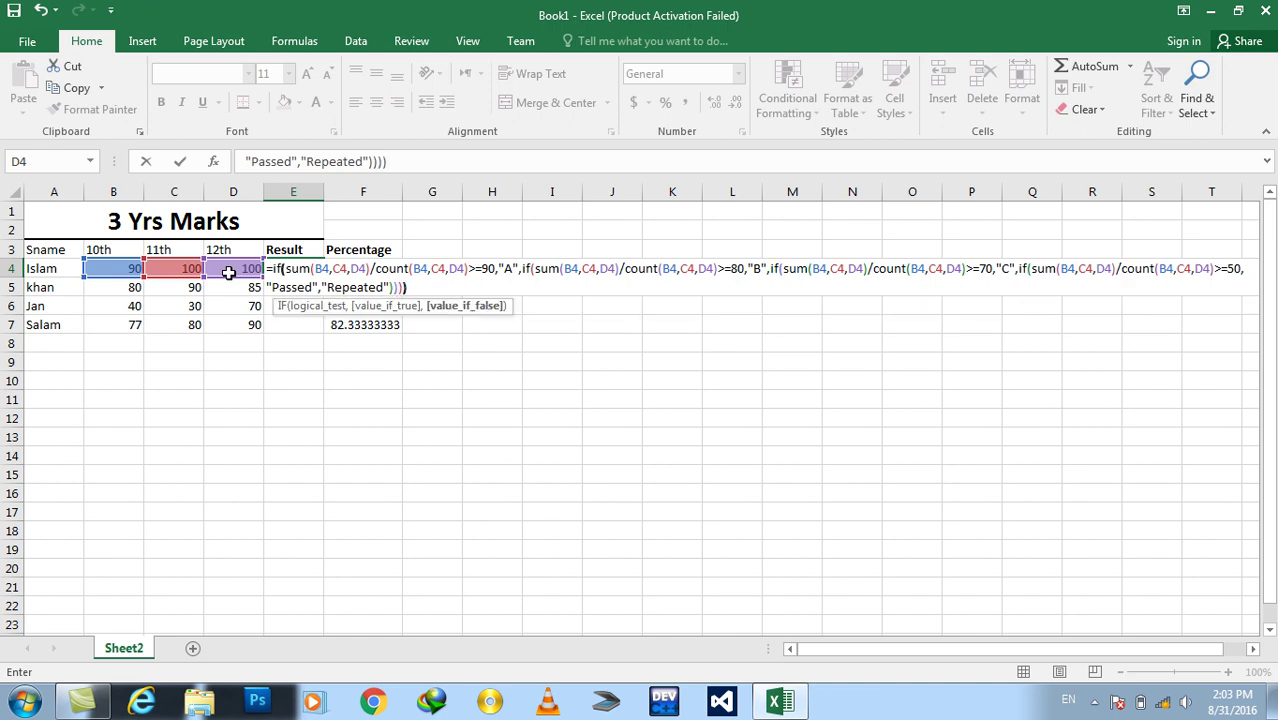
text())
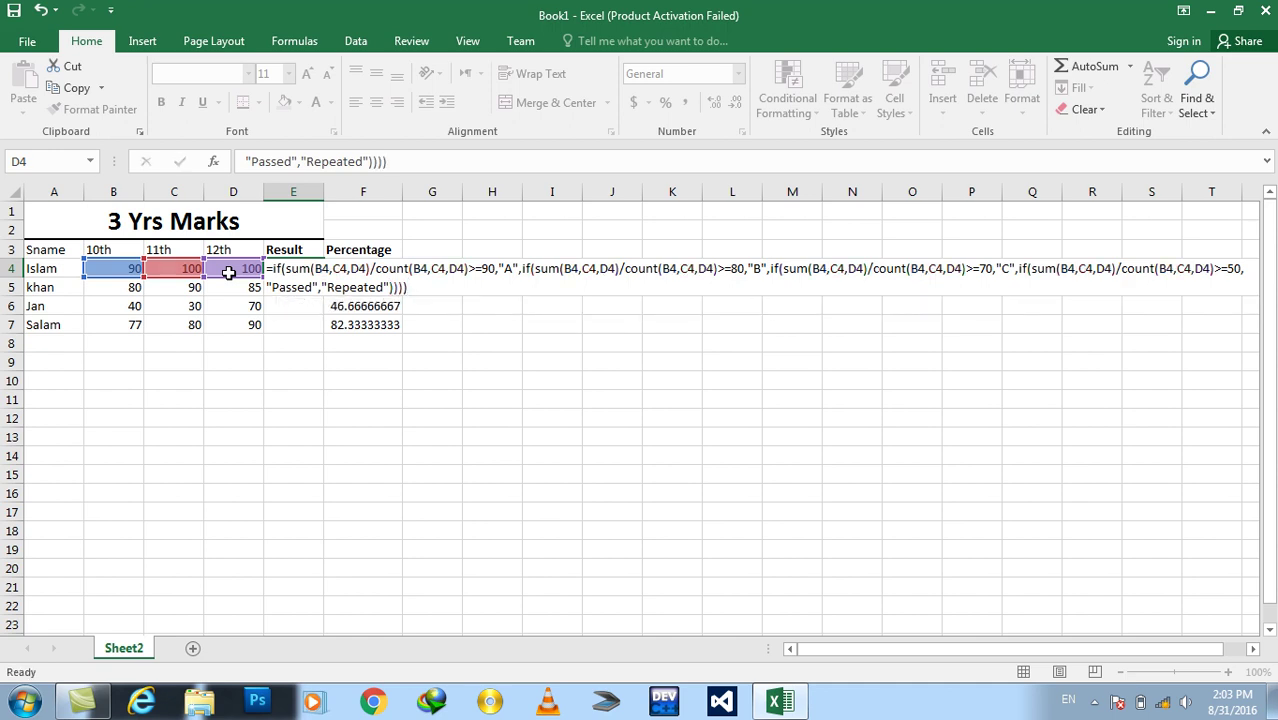
Commit the grade formula in E4 and fill it down E4:E7, showing A, B, Repeated, B.
key(Return)
key(Up)
key(shift+Down)
key(shift+Down)
key(shift+Down)
key(ctrl+d)
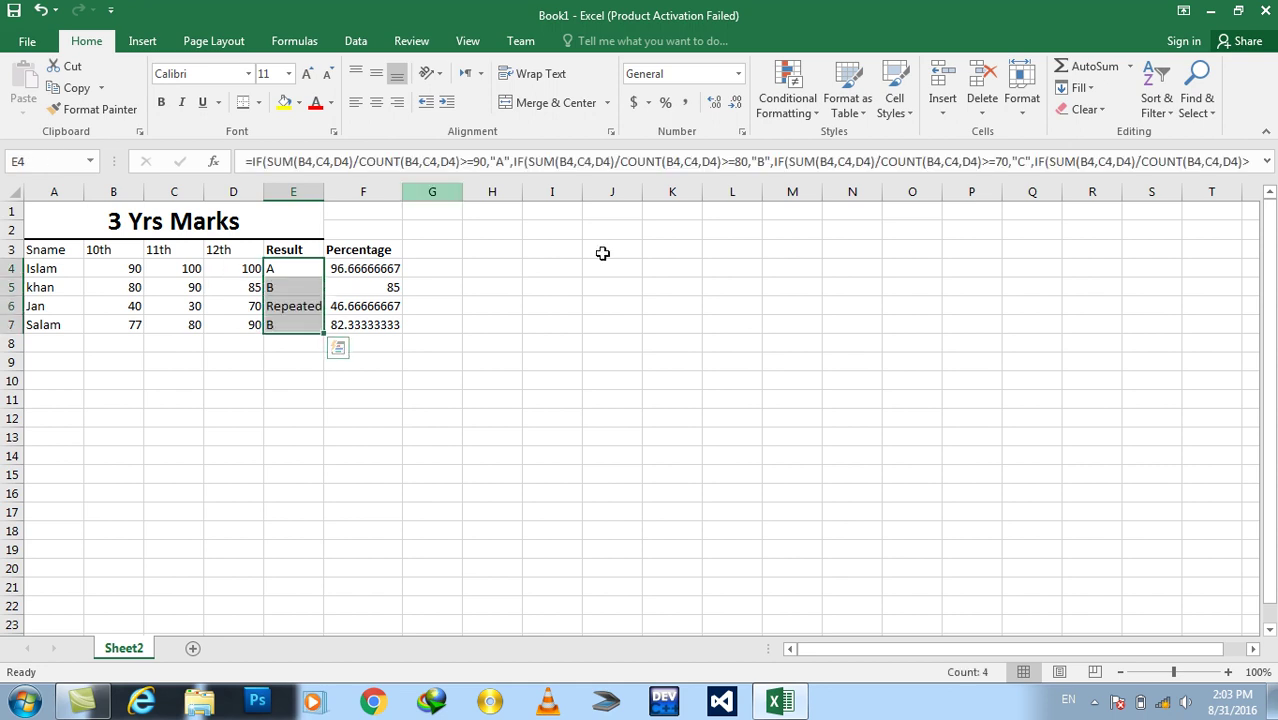
click(499, 251)
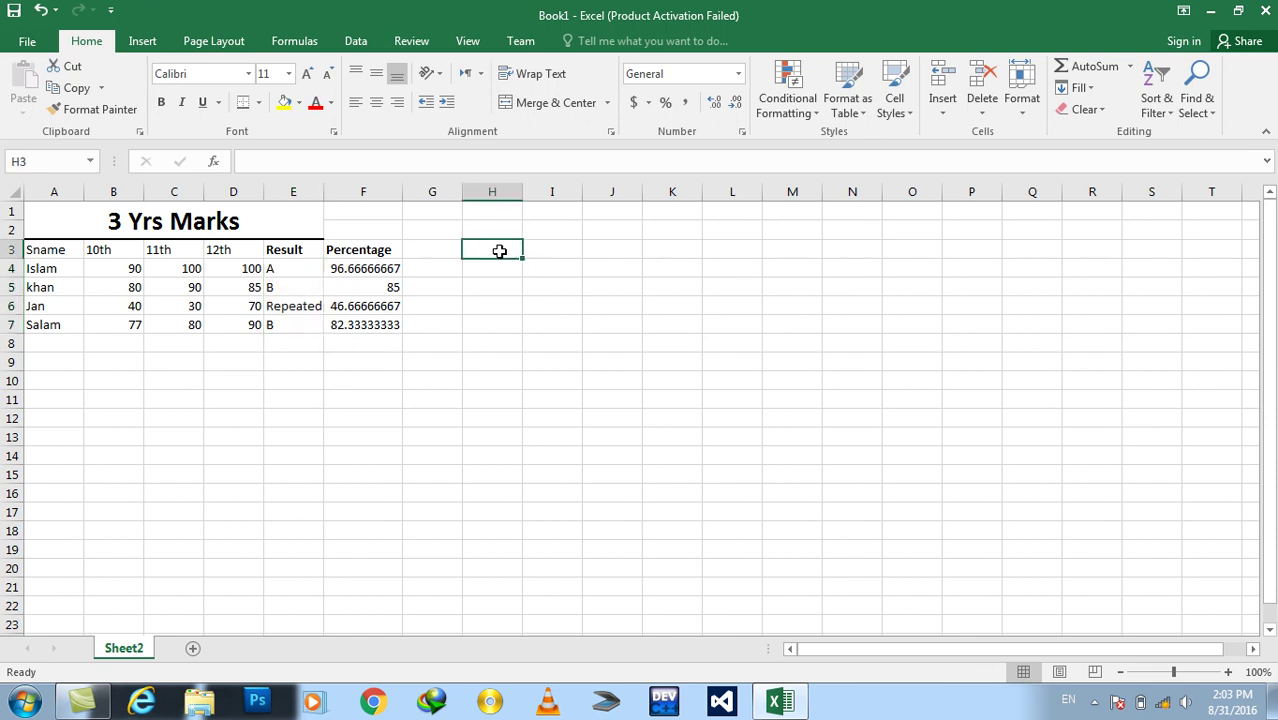
Add 'Total' and 'Percentage' headings in H3:I3 and =SUM(B4,C4,D4) in H4, giving 290.
text(Total)
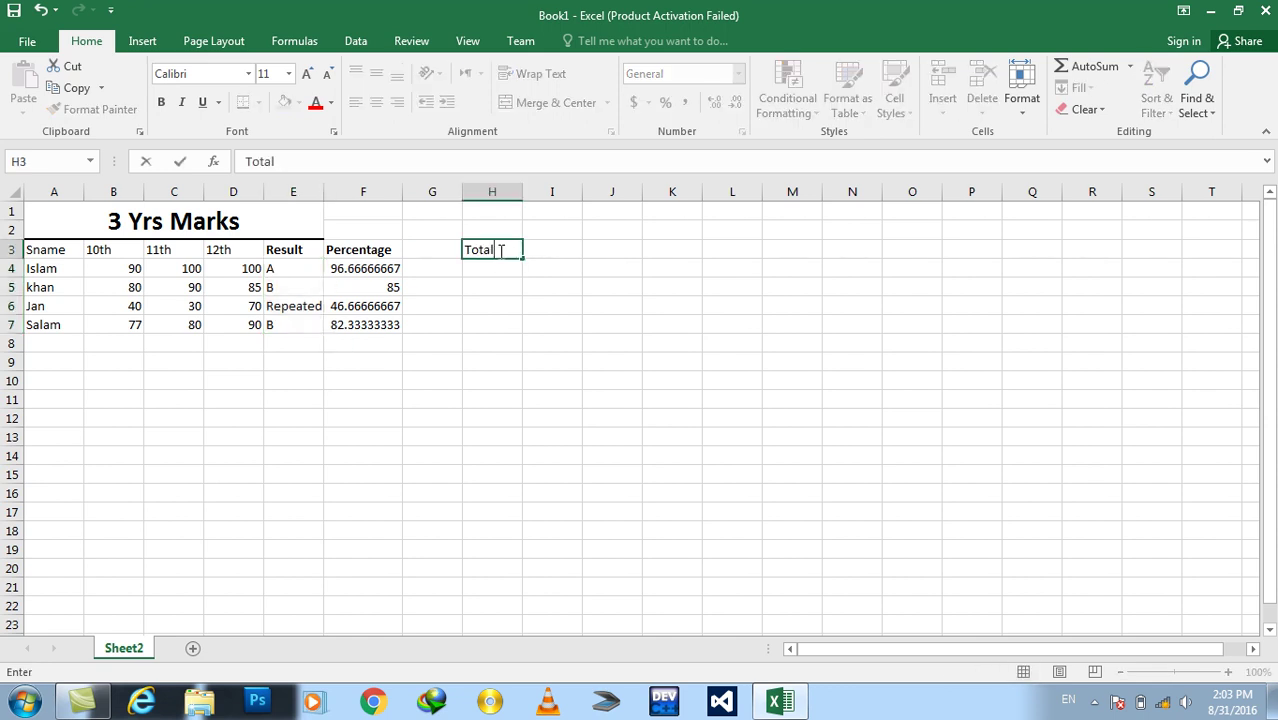
key(Tab)
text(ercentage)
key(Return)
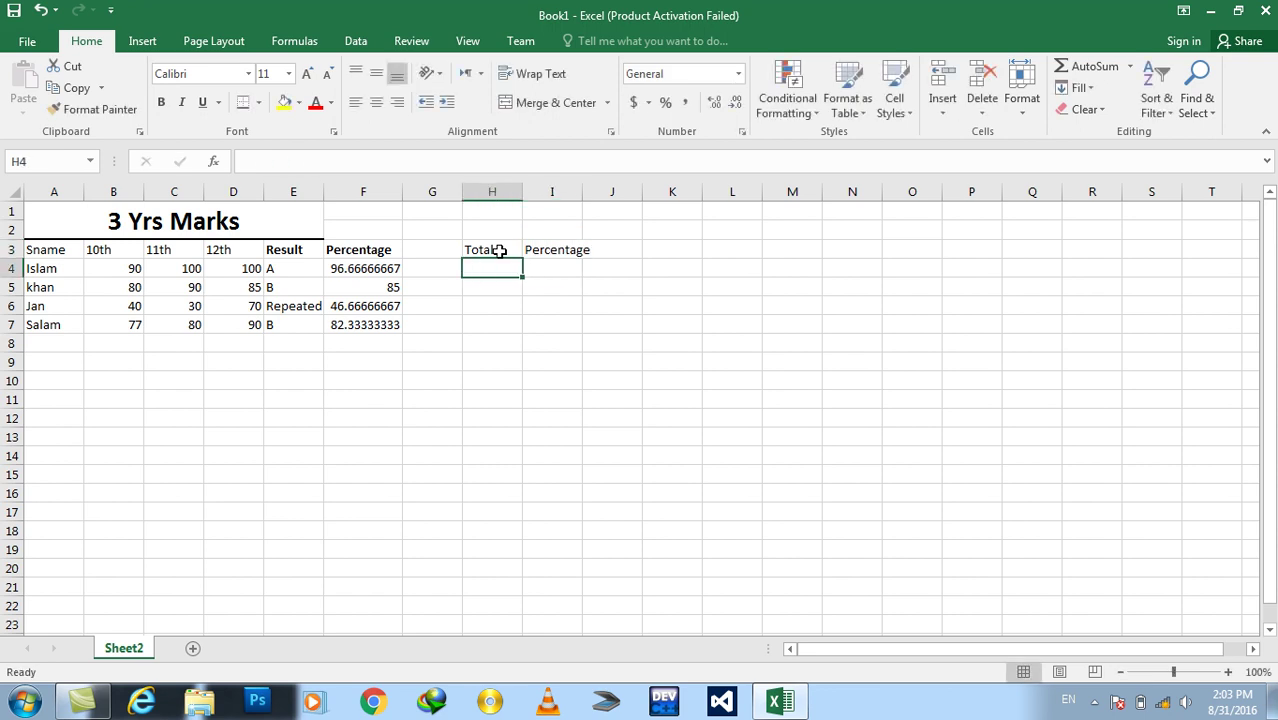
text(=sum()
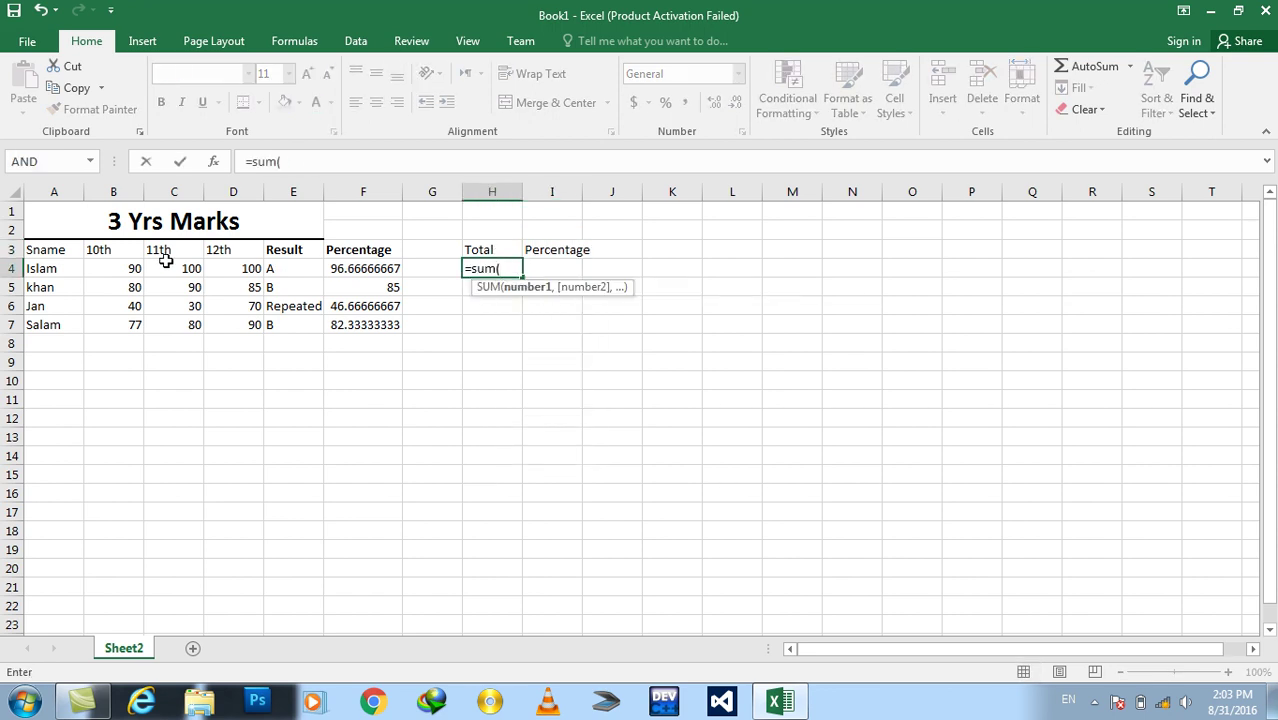
click(138, 266)
text(,)
click(172, 266)
text(,)
click(236, 272)
key(Return)
Enter =H4/COUNT(B4,C4,D4) in I4, giving 96.66667.
key(Up)
key(Right)
text(=)
key(Left)
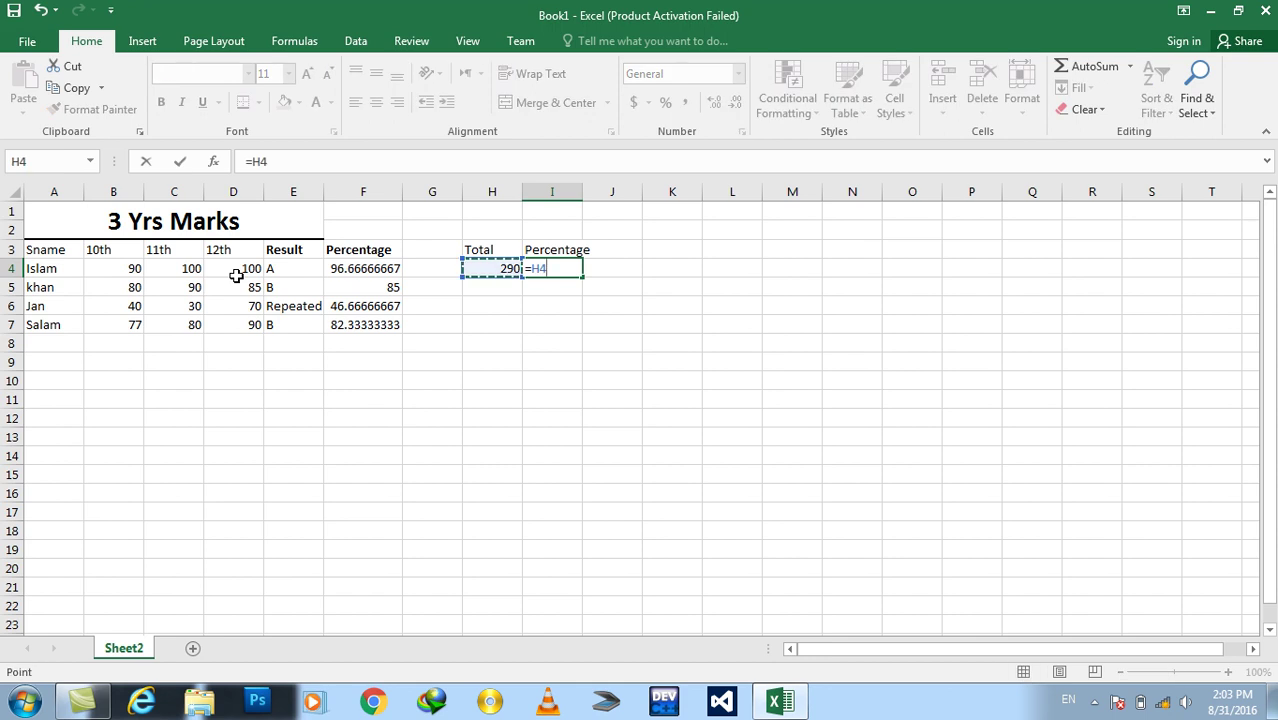
text(/count()
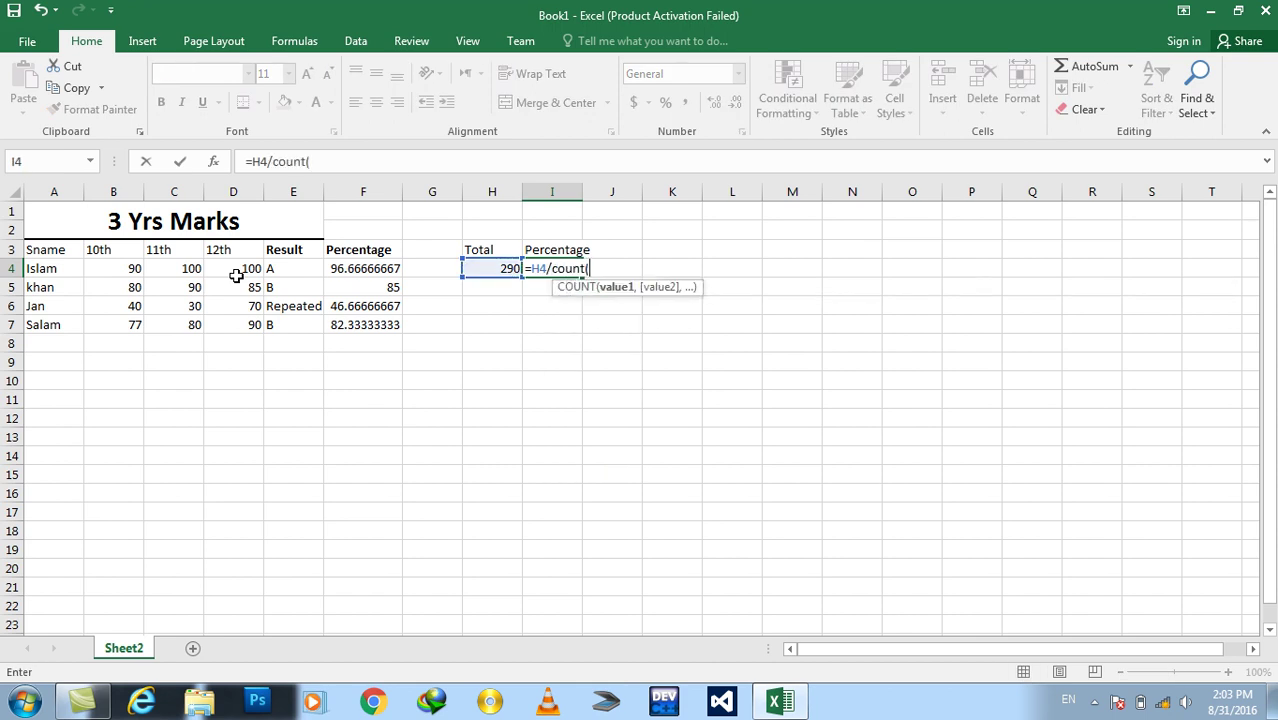
click(133, 270)
text(,)
click(158, 270)
text(,)
click(218, 272)
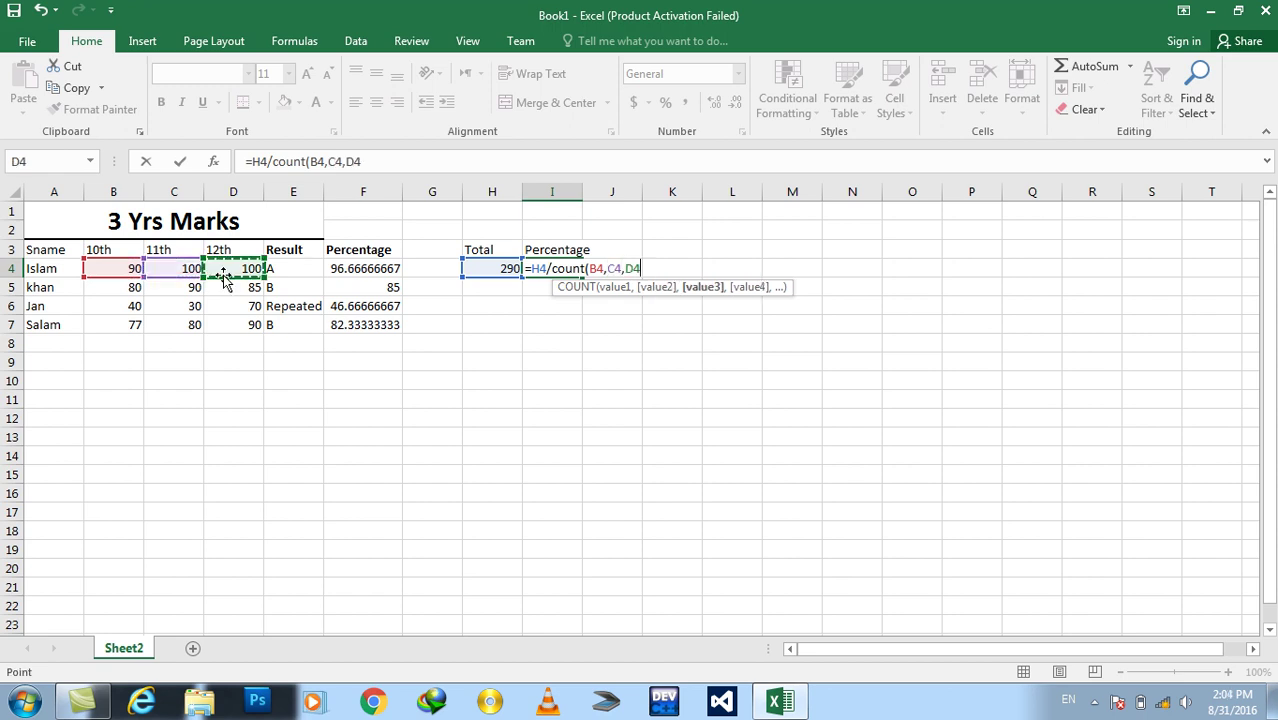
text())
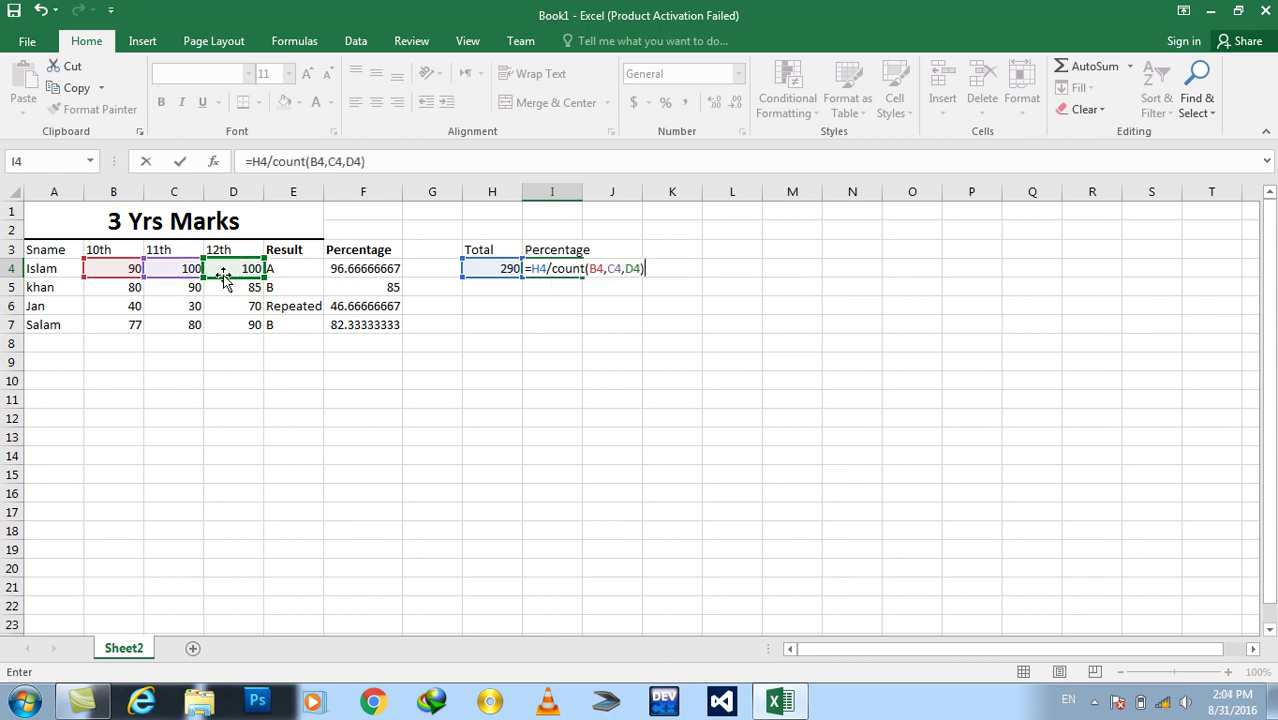
key(Return)
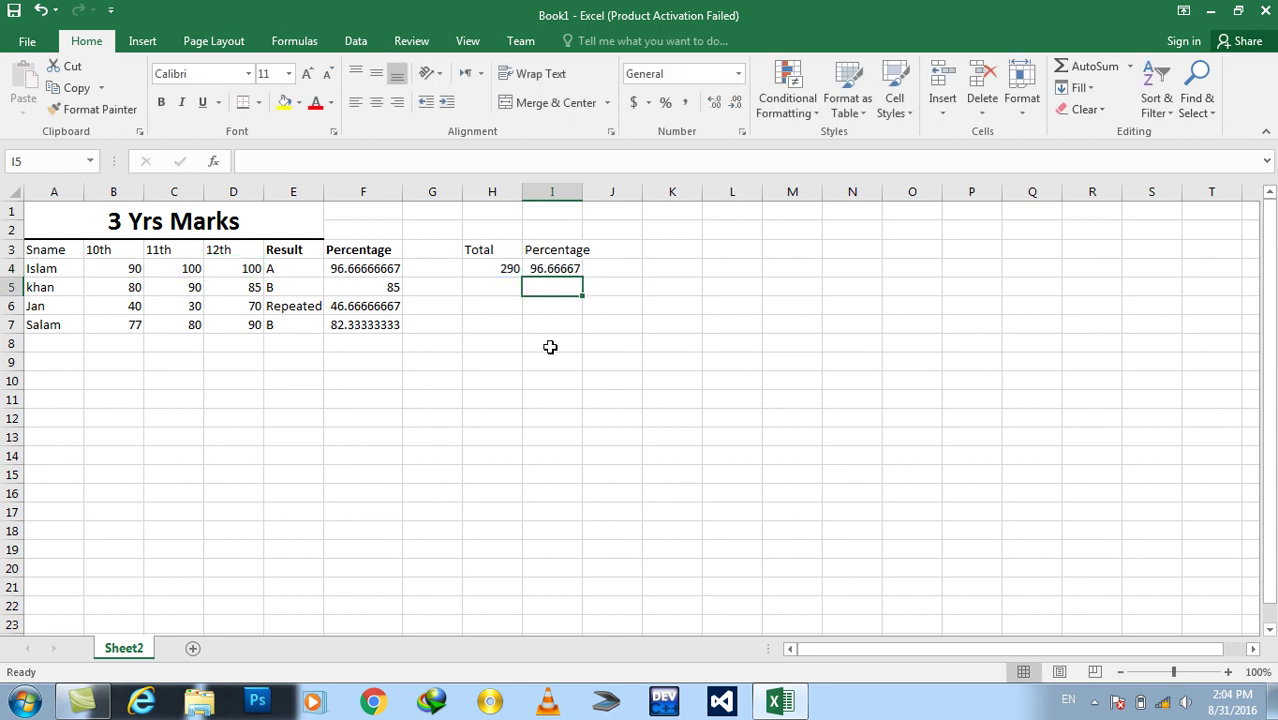
Check I4's percentage formula, then enter =AVERAGE(B4:D4) in J4.
drag(482, 268, 551, 251)
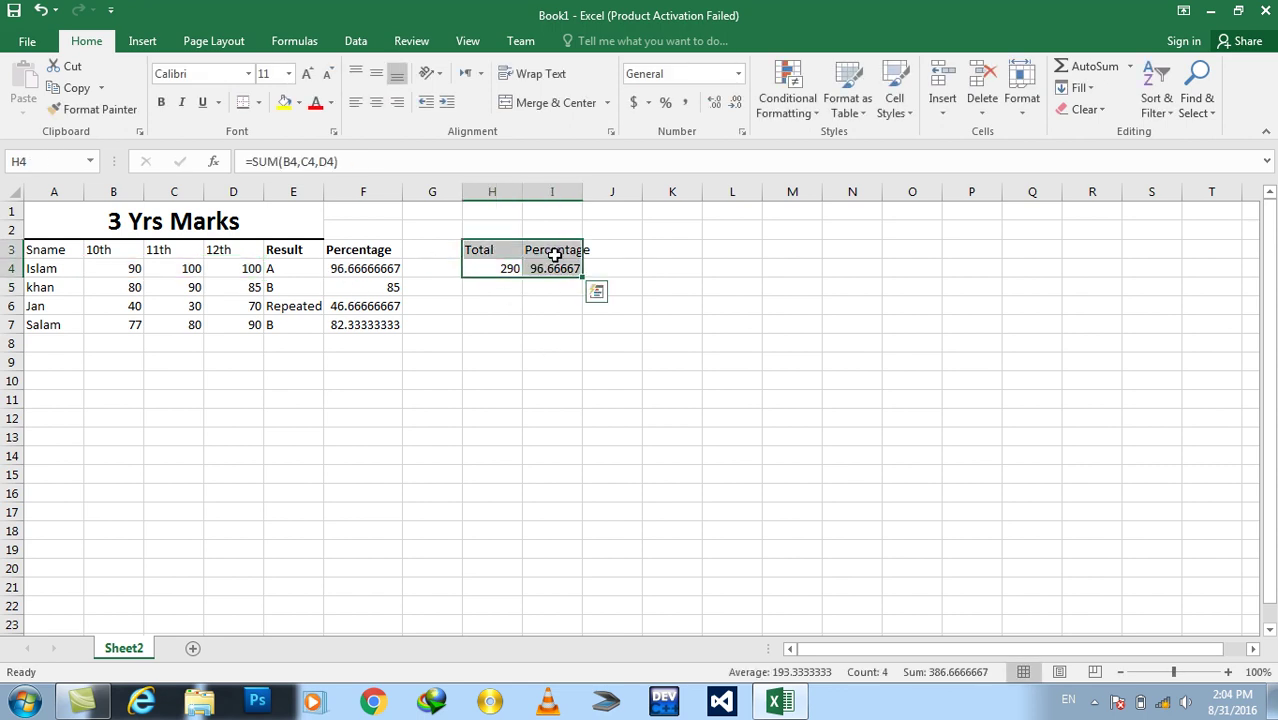
click(548, 269)
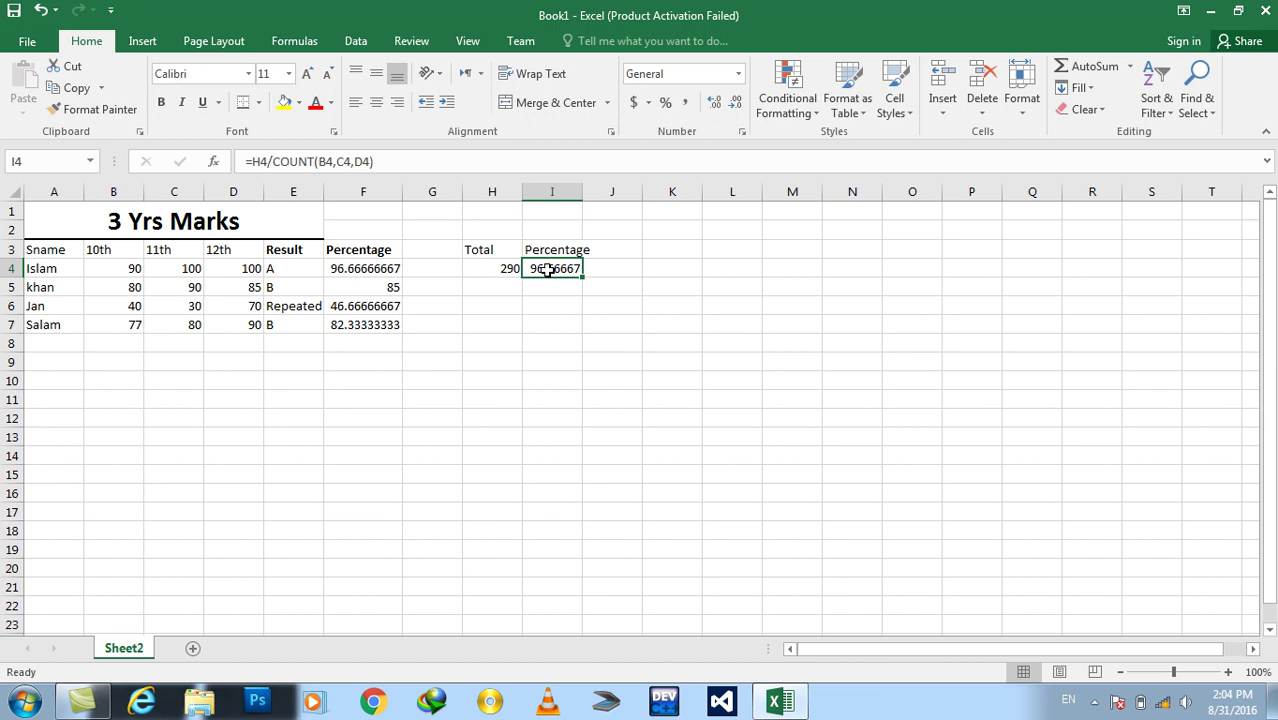
key(Right)
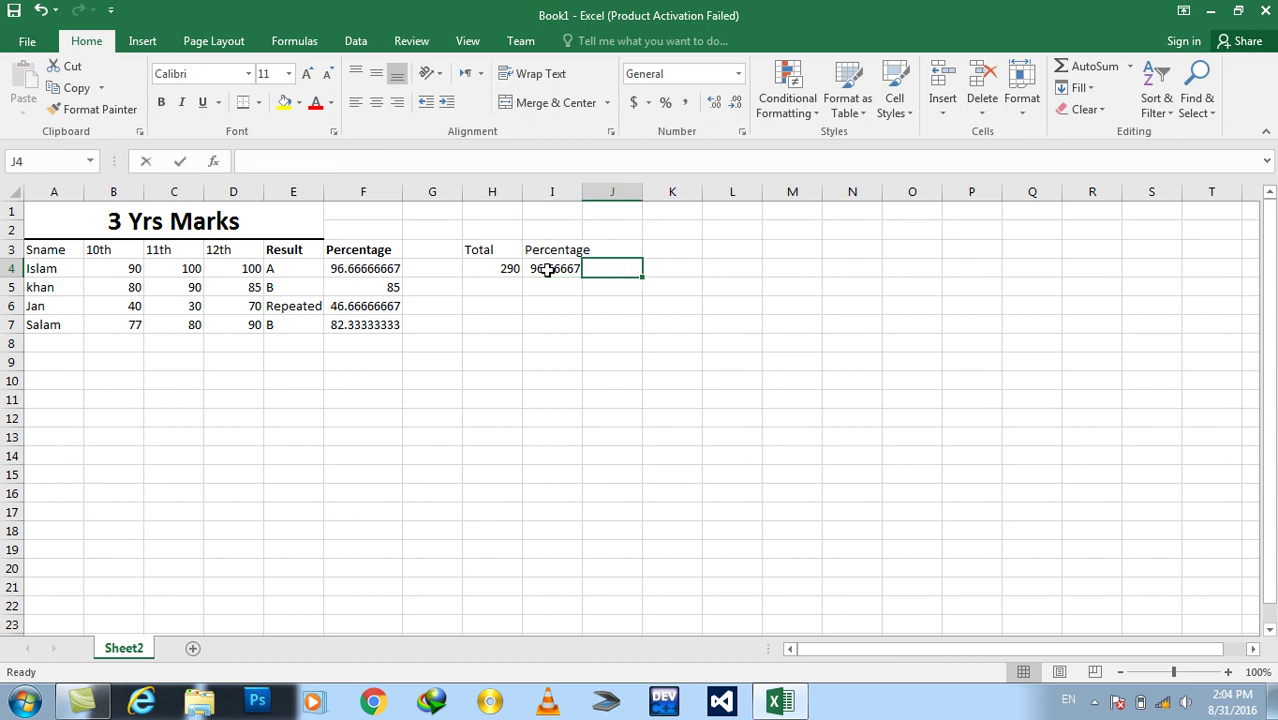
text(=averag)
key(Tab)
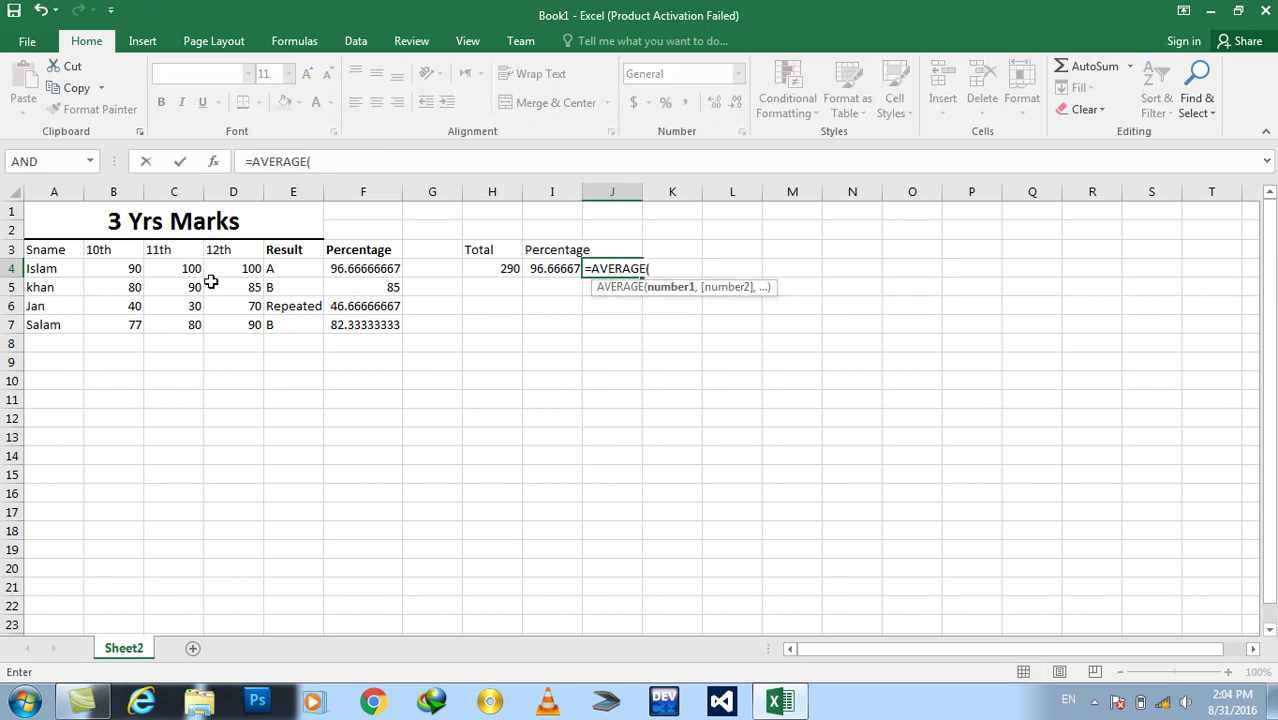
drag(138, 270, 224, 268)
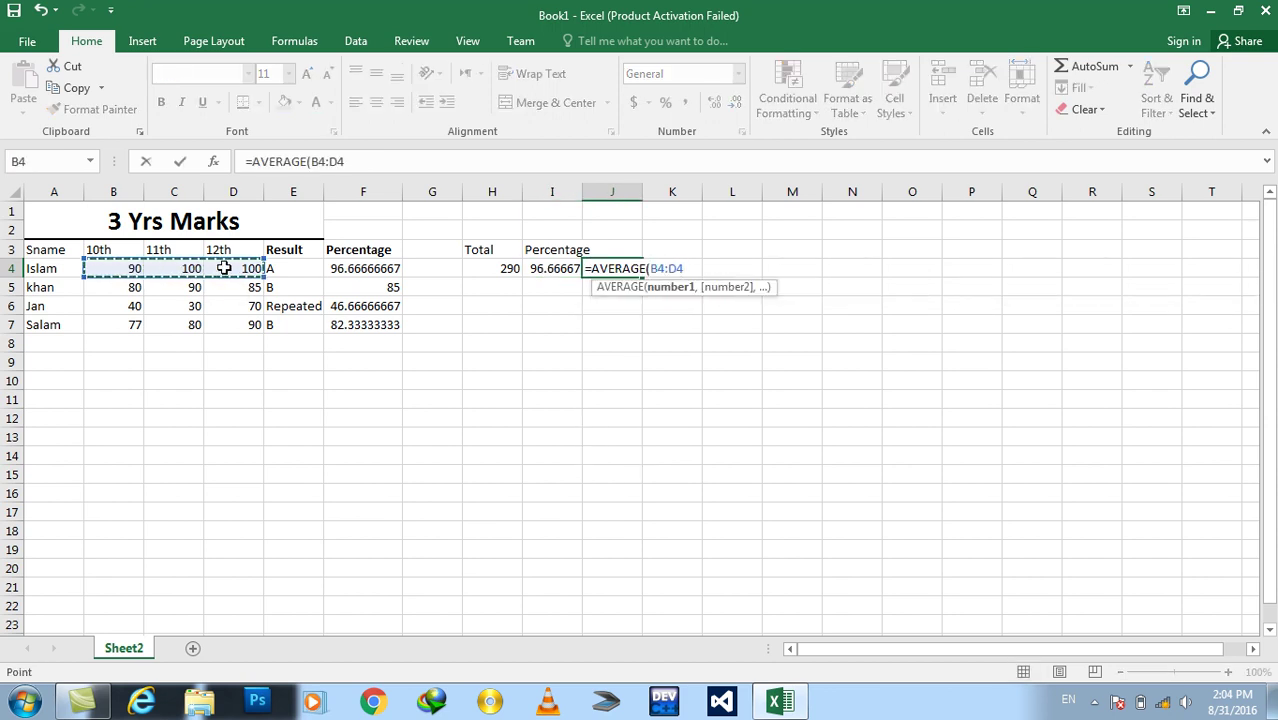
key(Return)
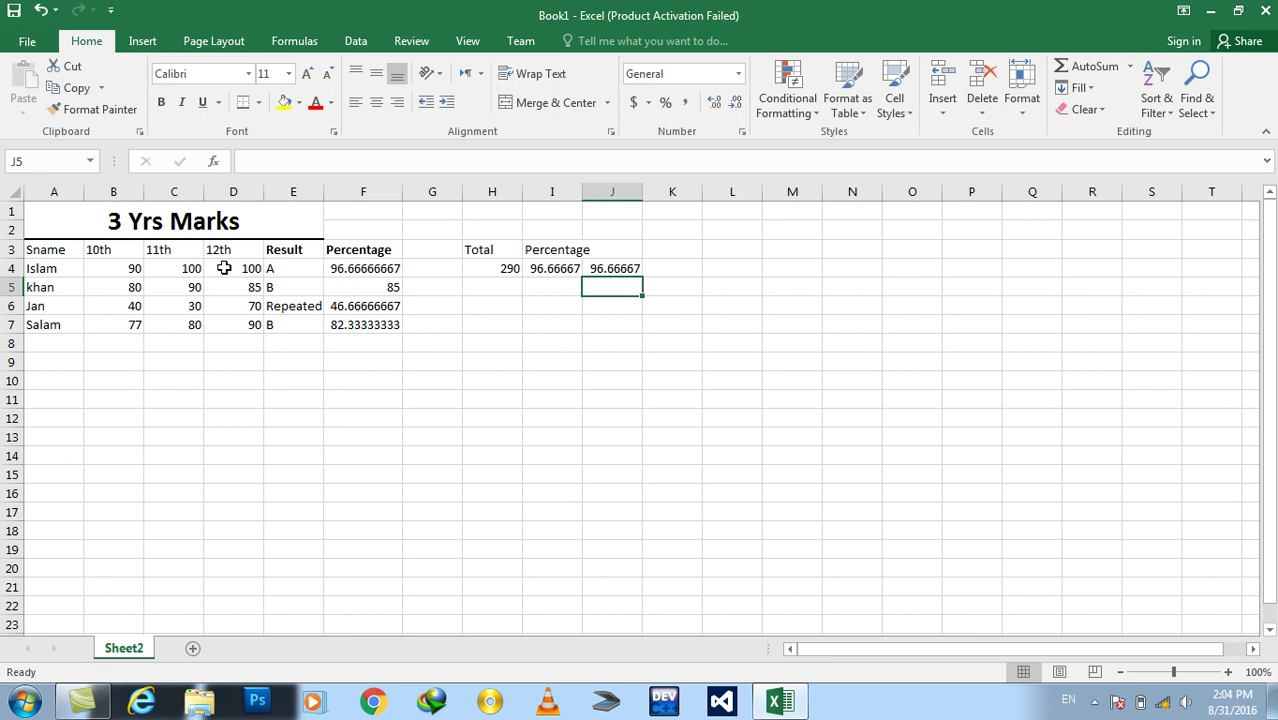
Clear the trial results in J4, I4, H4 and the Total and Percentage headings in H3:I3.
key(Up)
key(Delete)
key(Left)
key(Delete)
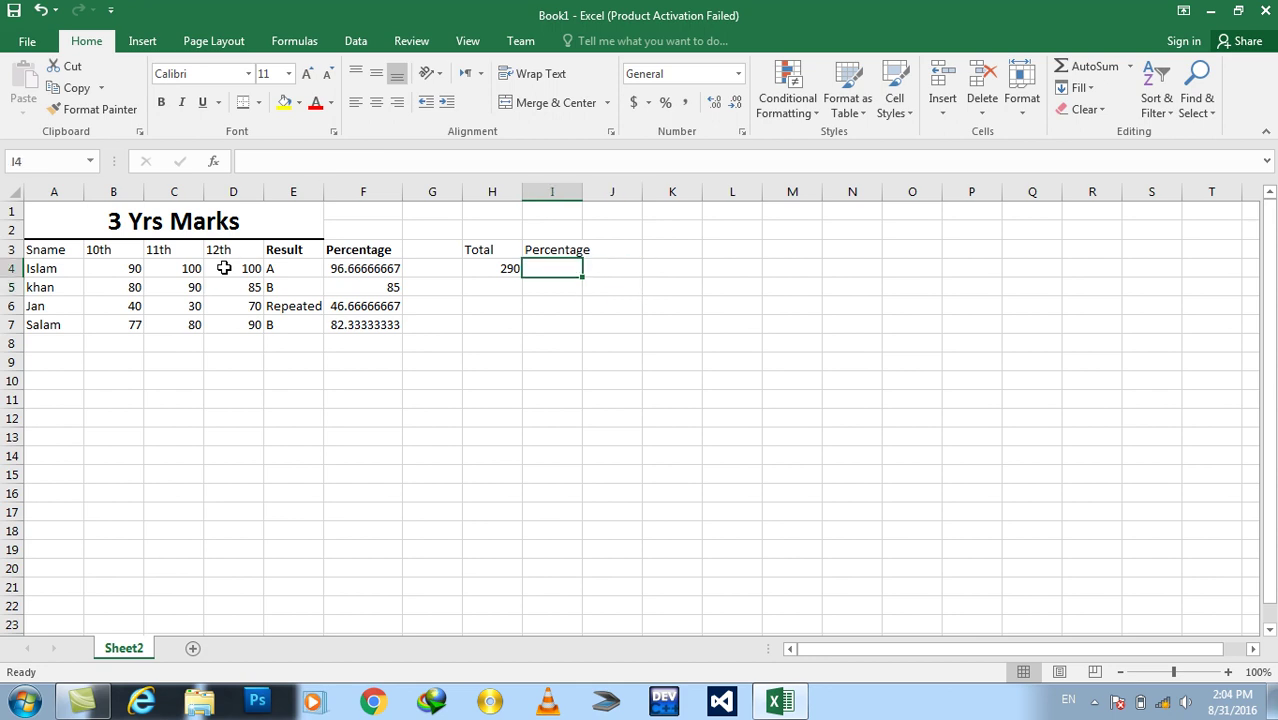
key(Left)
key(Delete)
key(Up)
key(Delete)
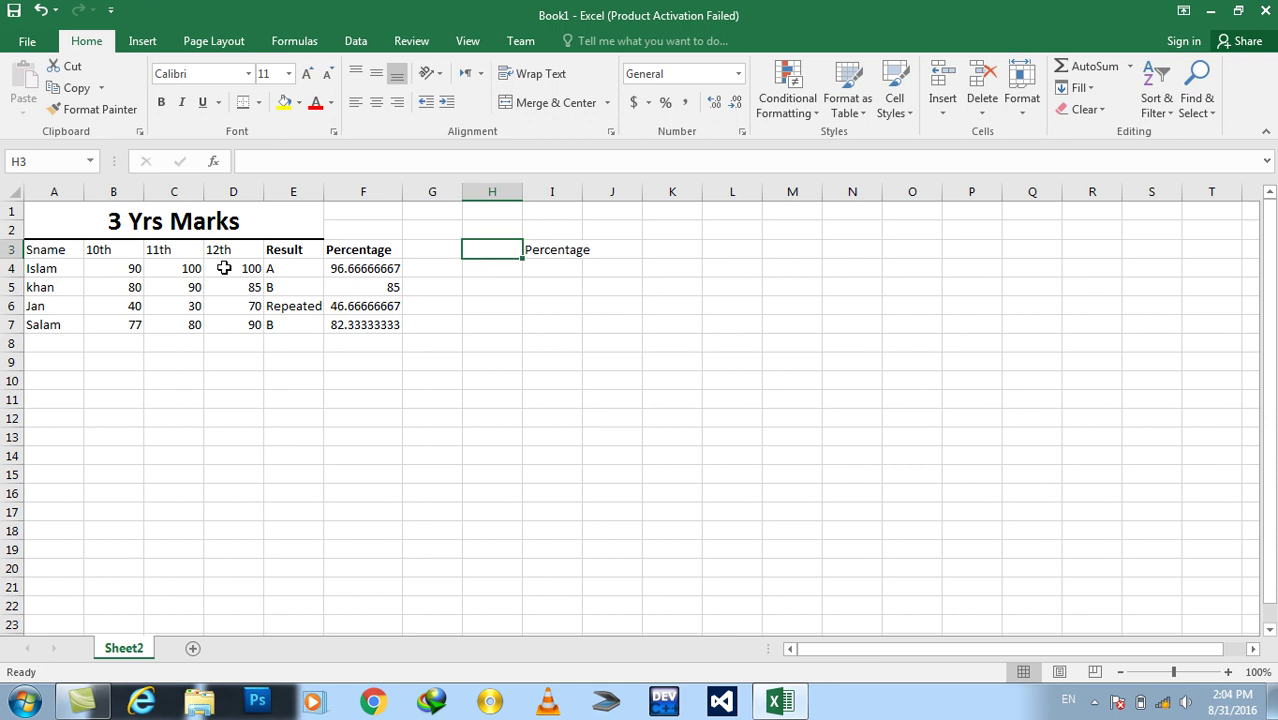
key(Right)
key(Delete)
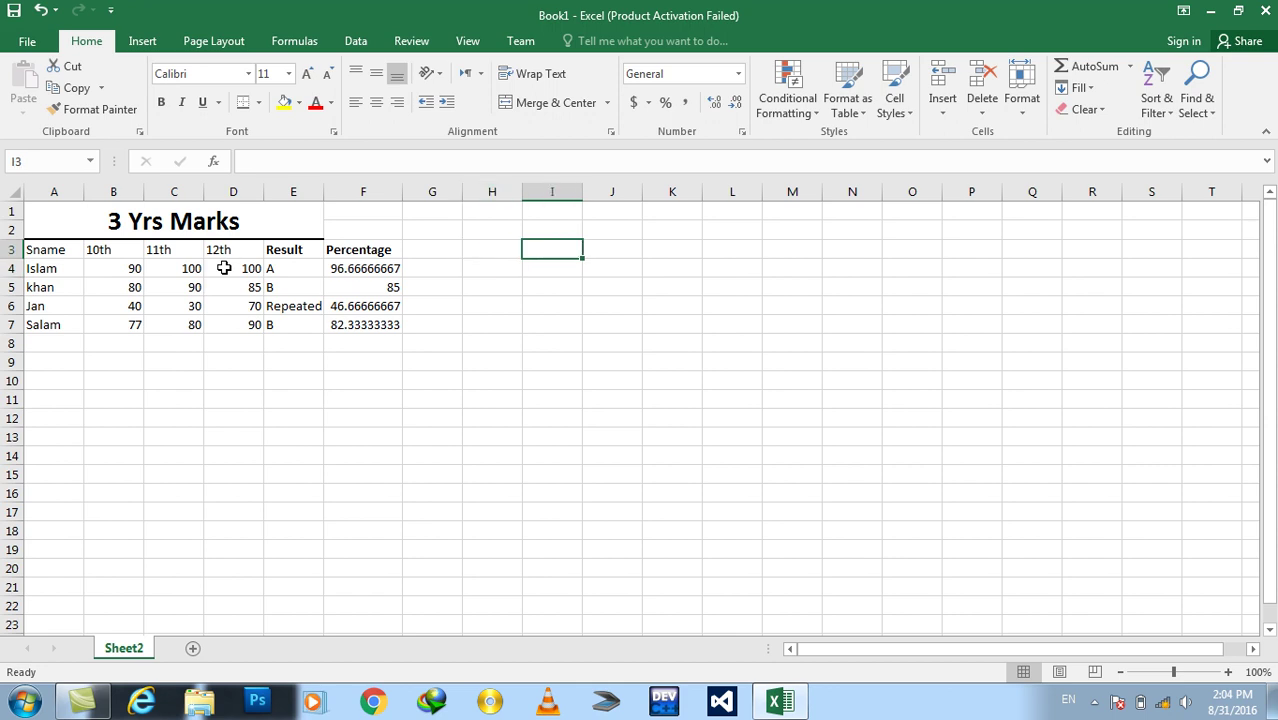